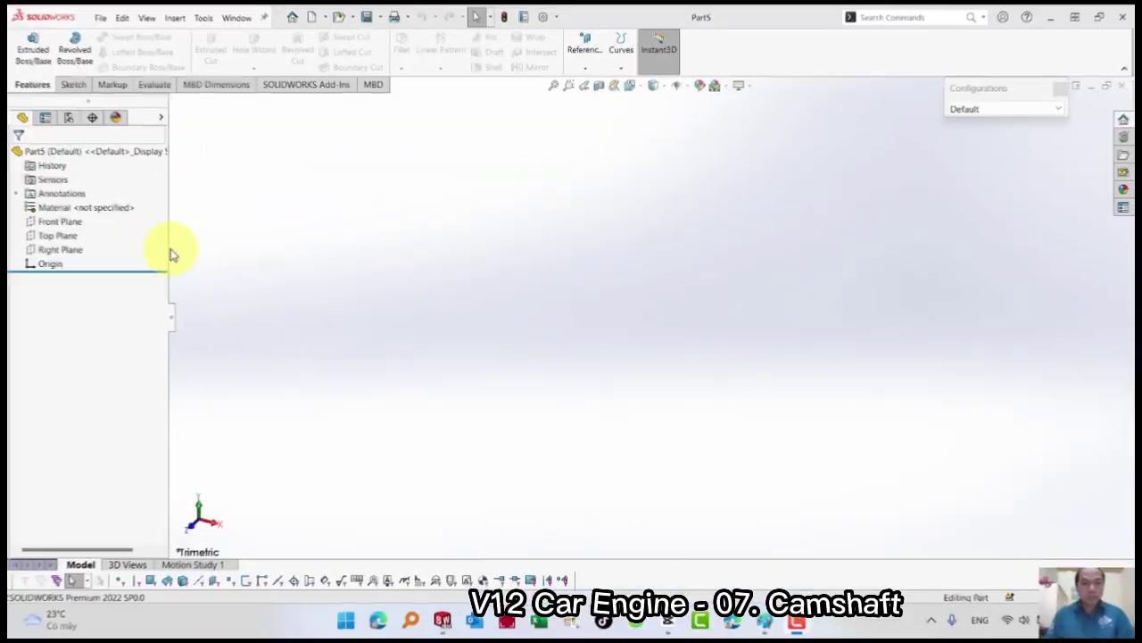
# Select the Right Plane as the sketch plane for the camshaft's first sketch
pyautogui.click(45, 249)
# Sketch a circle at the origin on the Right Plane, dimensioned to 16 mm diameter
pyautogui.click(59, 234)
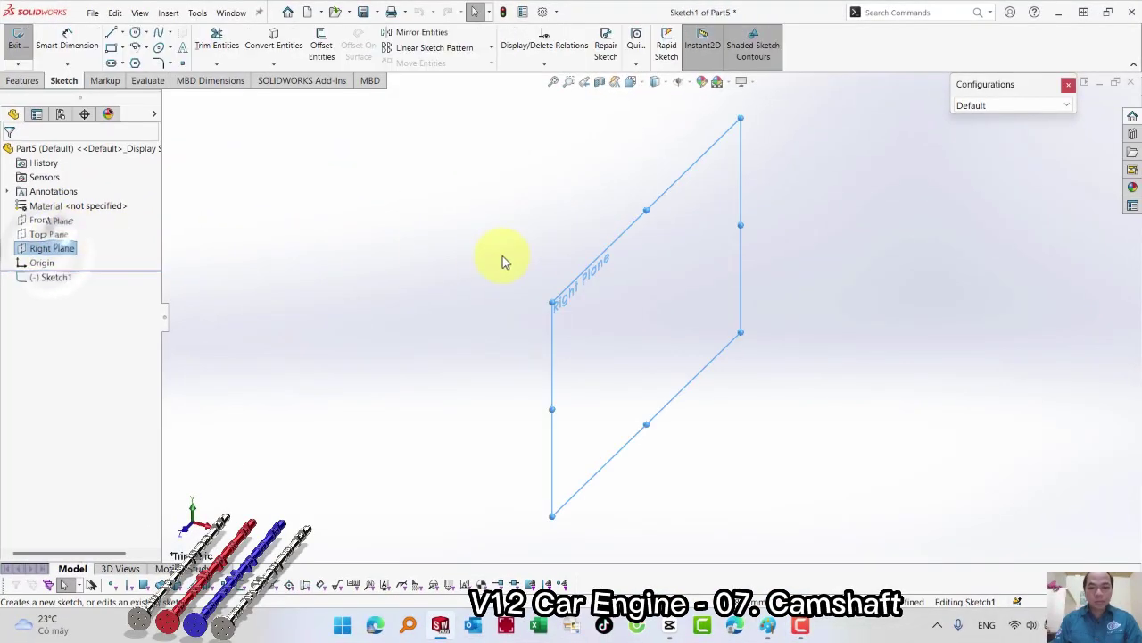
pyautogui.press('s')
pyautogui.click(583, 301)
pyautogui.click(646, 317)
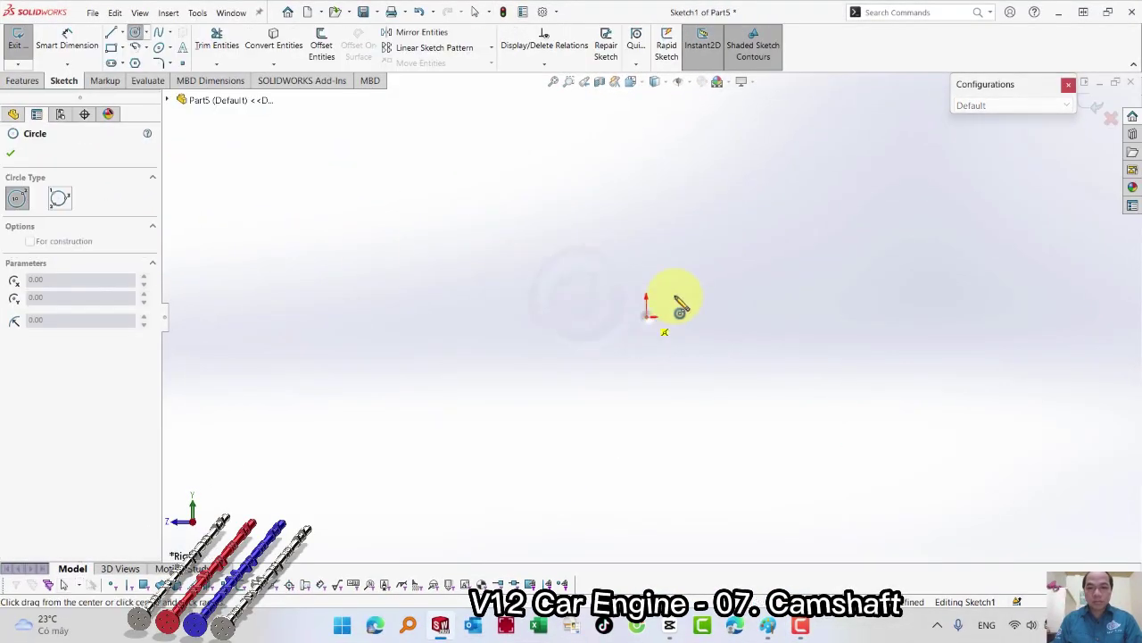
pyautogui.click(760, 266)
pyautogui.press('d')
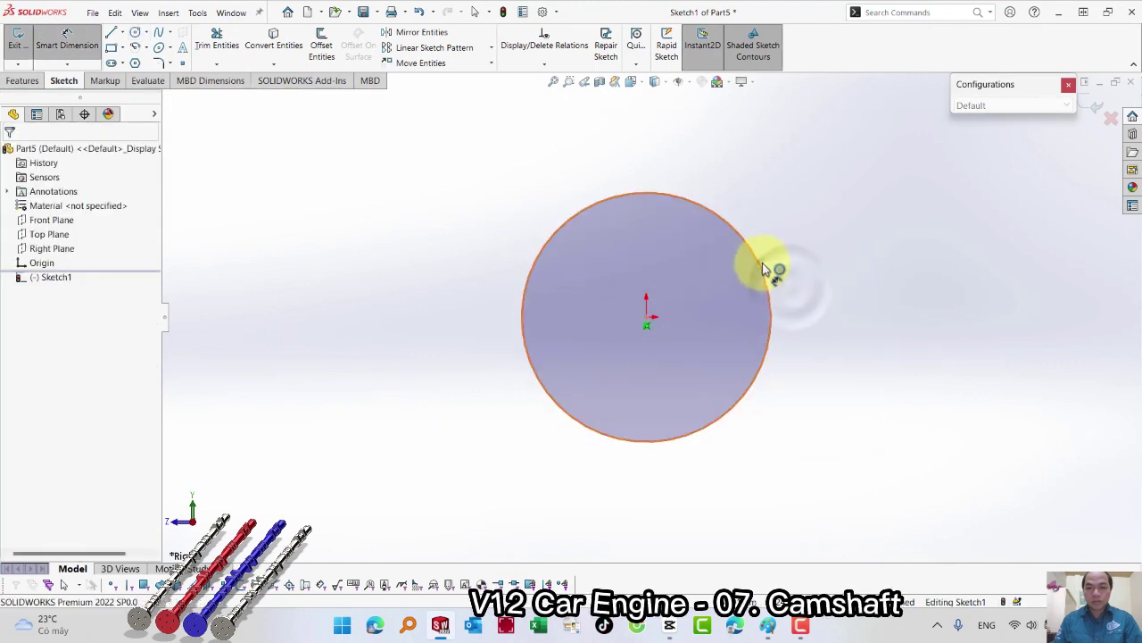
pyautogui.click(765, 267)
pyautogui.click(855, 273)
pyautogui.write('16')
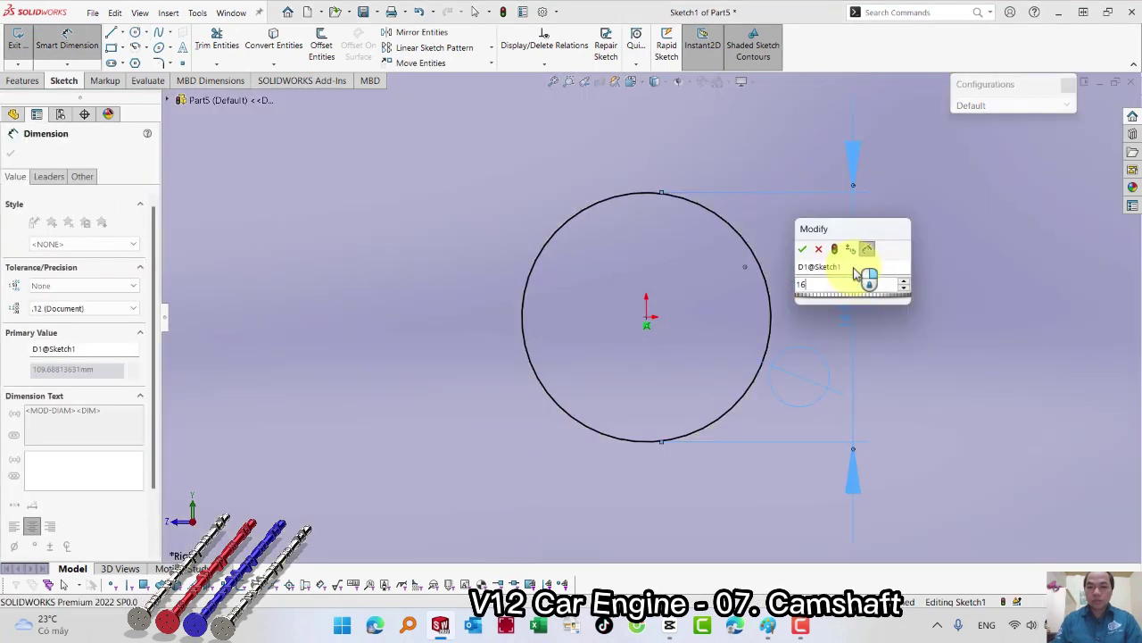
pyautogui.press('Return')
pyautogui.press('s')
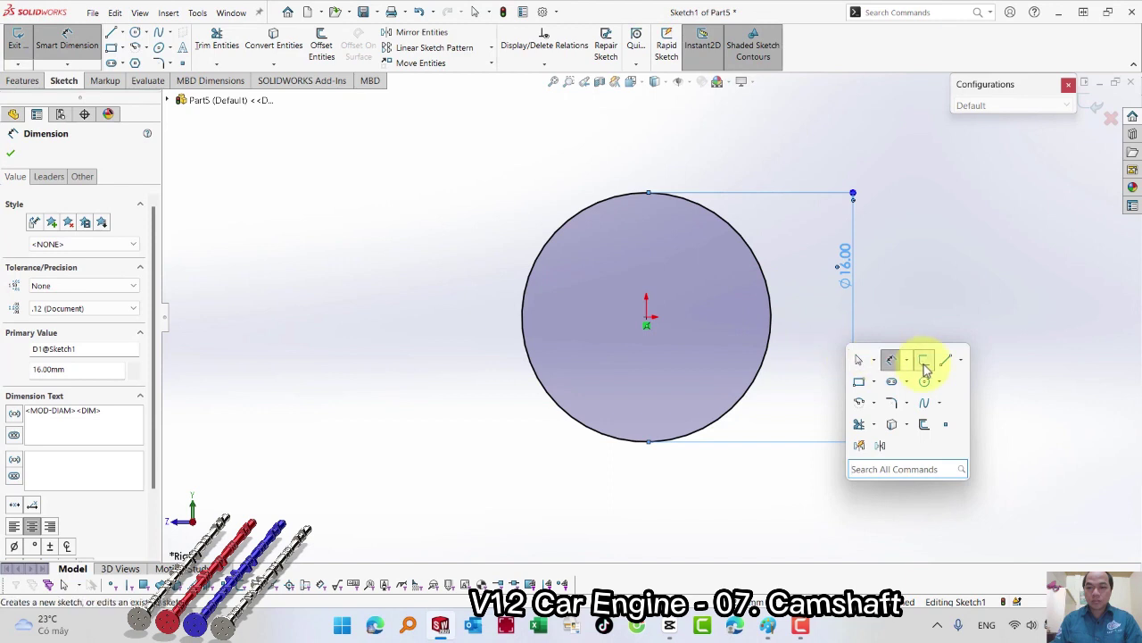
pyautogui.press('Escape')
pyautogui.press('Escape')
# Extrude the 16 mm circle mid-plane 500 mm into the shaft, Boss-Extrude1
pyautogui.press('s')
pyautogui.hotkey('ctrl', 'b')
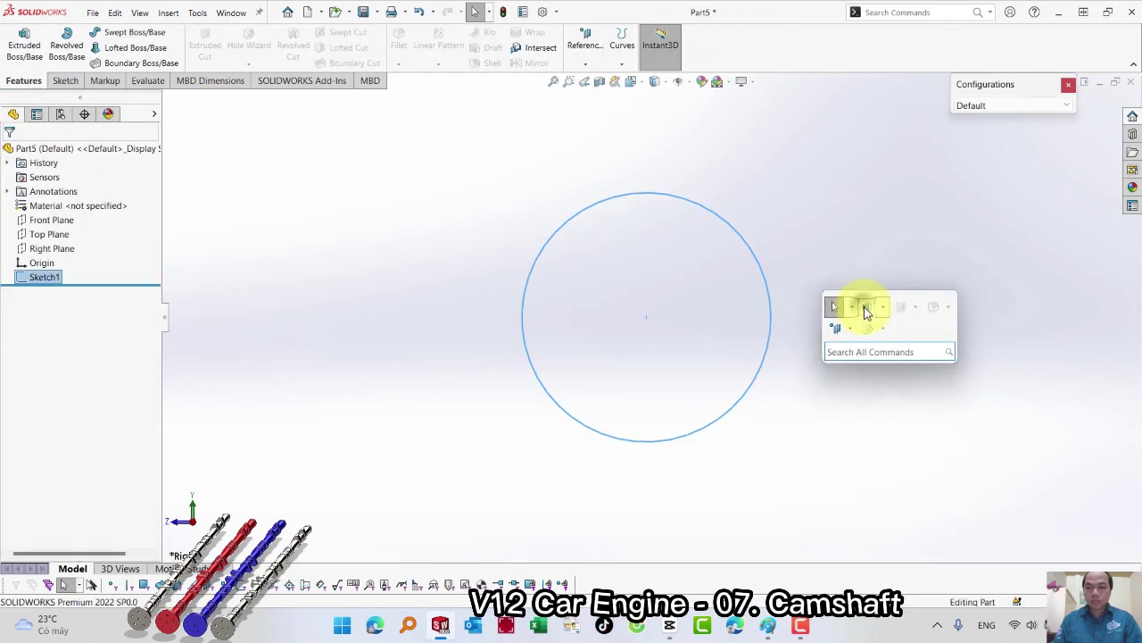
pyautogui.click(864, 309)
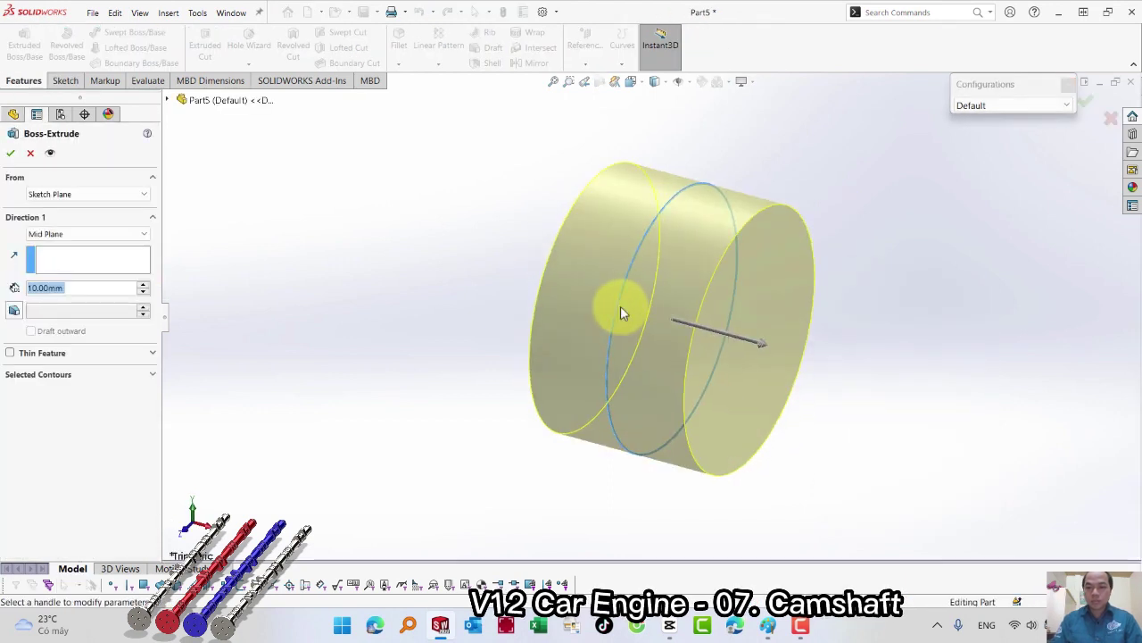
pyautogui.write('500')
pyautogui.press('Return')
pyautogui.scroll(3, 444, 388)
pyautogui.click(445, 390)
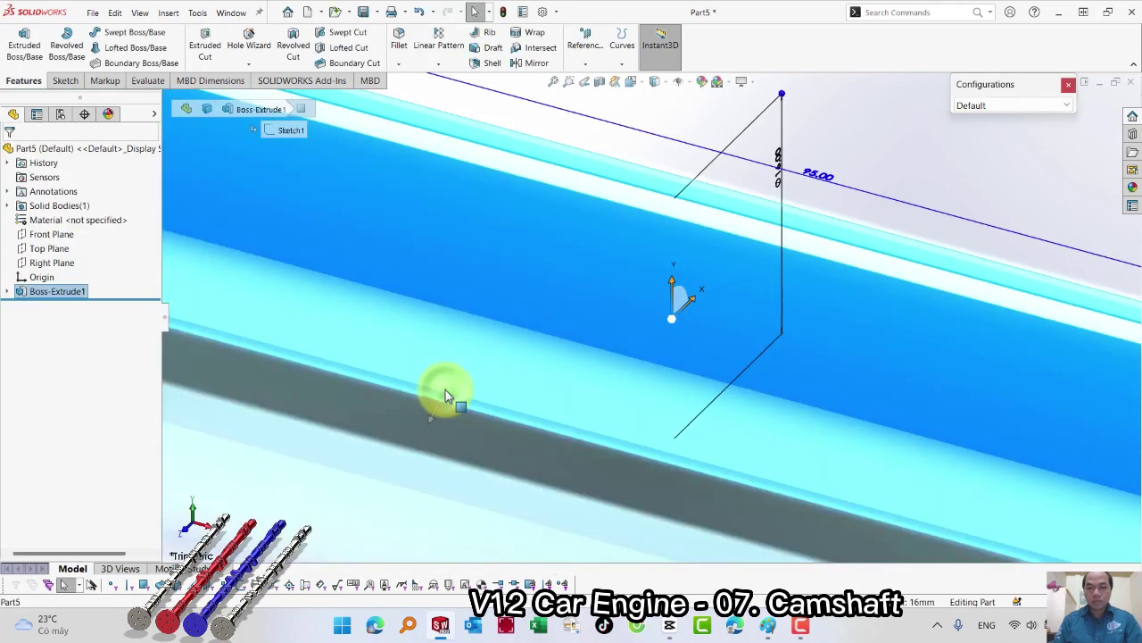
pyautogui.press('f')
pyautogui.click(485, 387)
# Start a Right Plane sketch and offset the shaft edge 2 mm outward
pyautogui.click(53, 260)
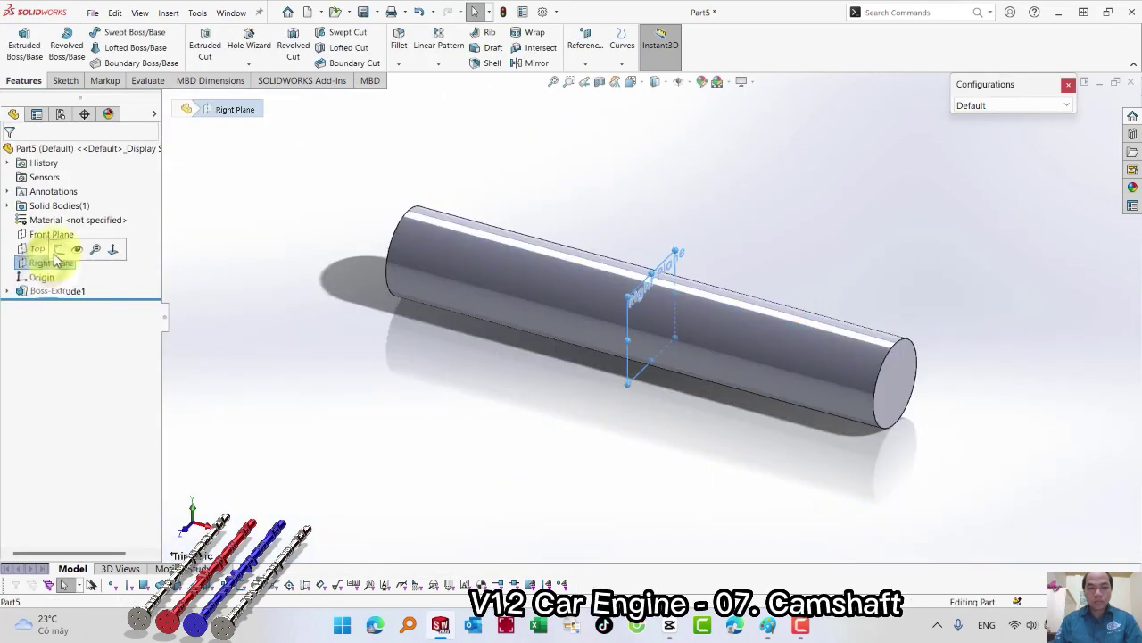
pyautogui.click(58, 249)
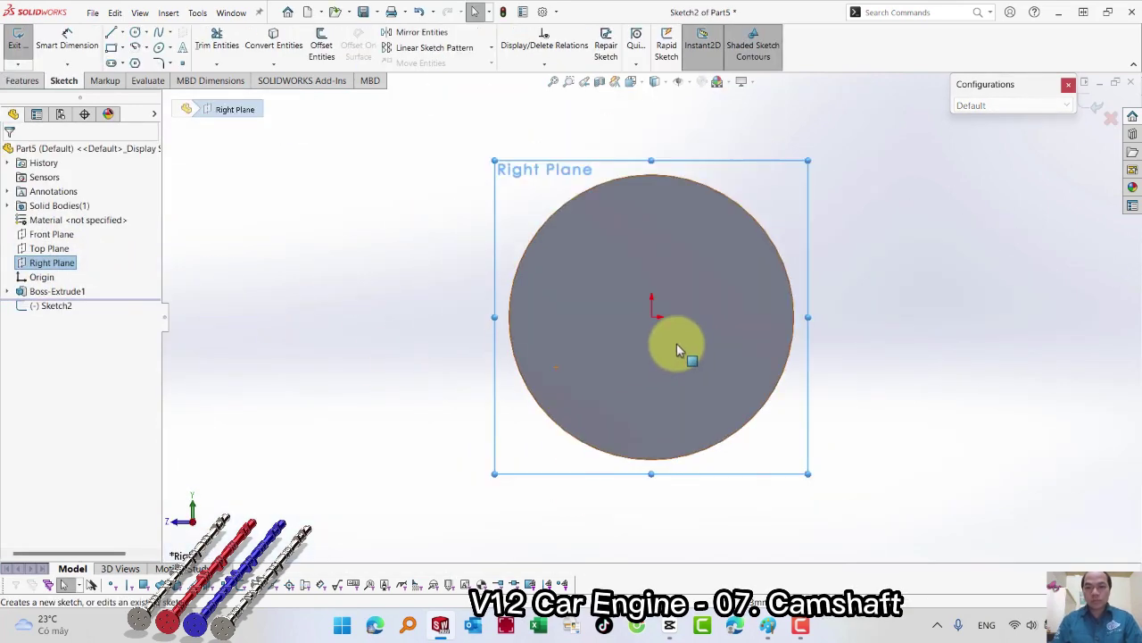
pyautogui.press('s')
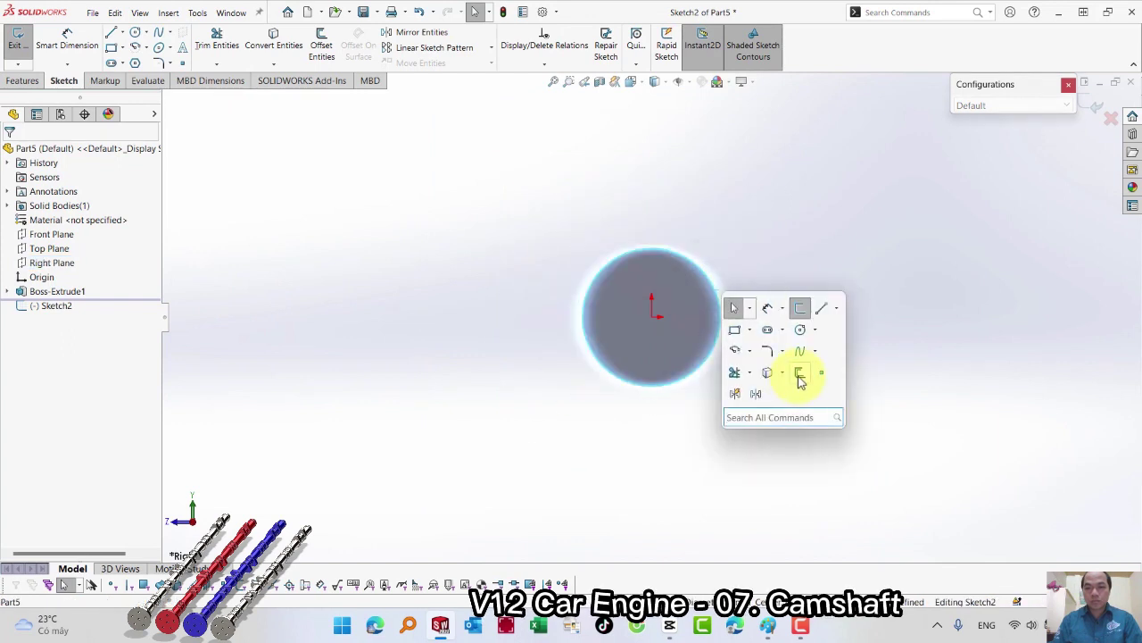
pyautogui.click(799, 374)
pyautogui.write('2.00mm')
pyautogui.press('Return')
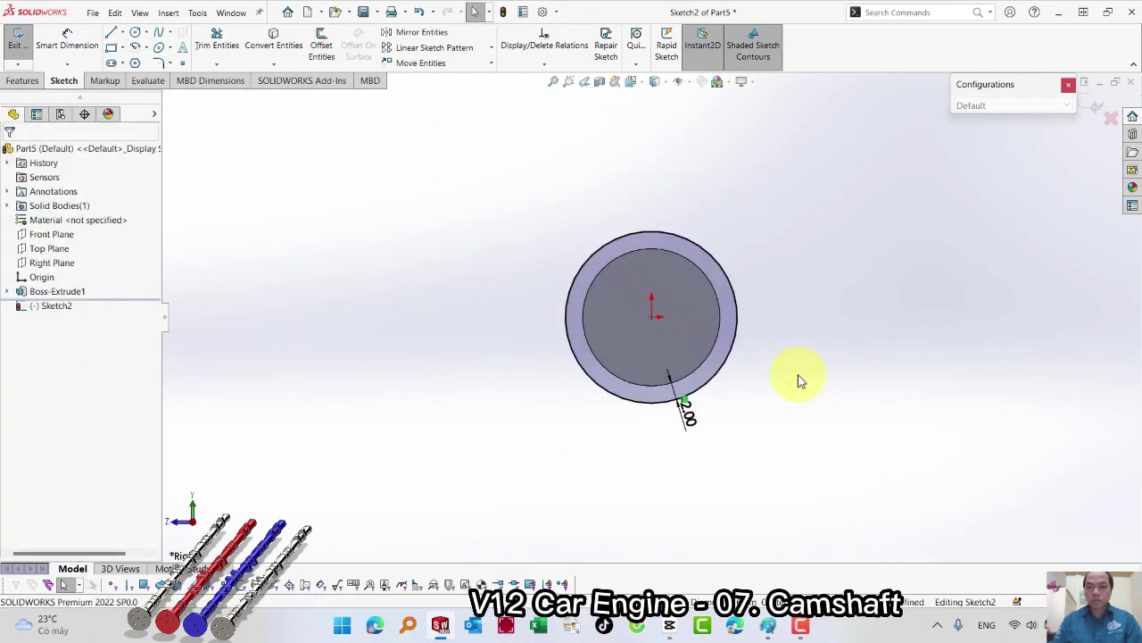
# Add a vertical construction centreline downward from the centre and a small circle on it
pyautogui.press('s')
pyautogui.click(905, 394)
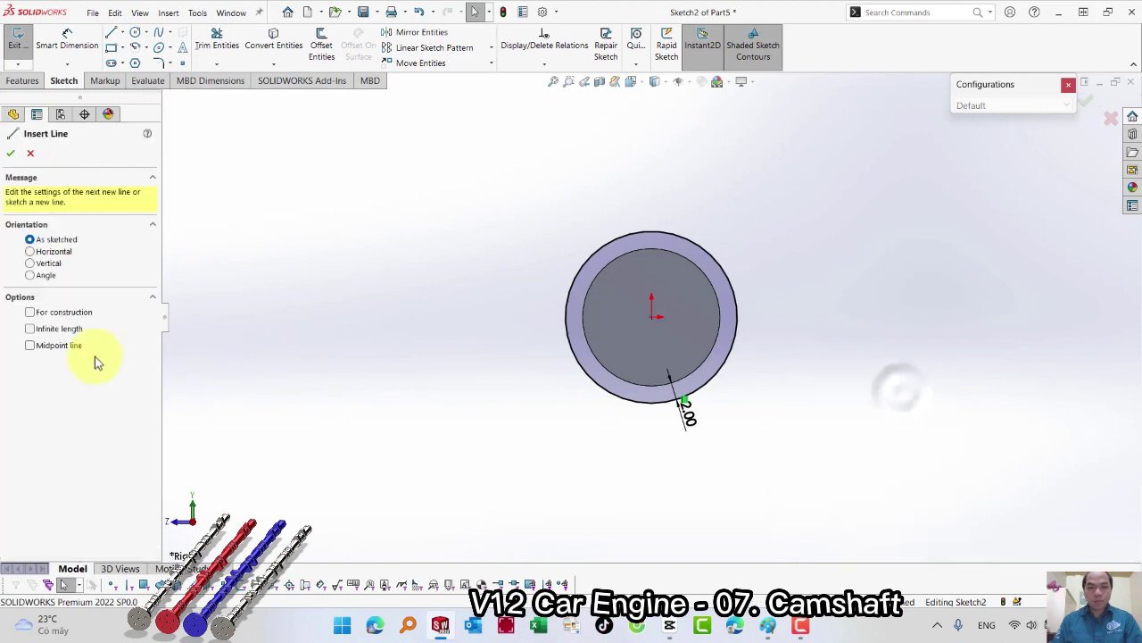
pyautogui.click(53, 312)
pyautogui.click(657, 317)
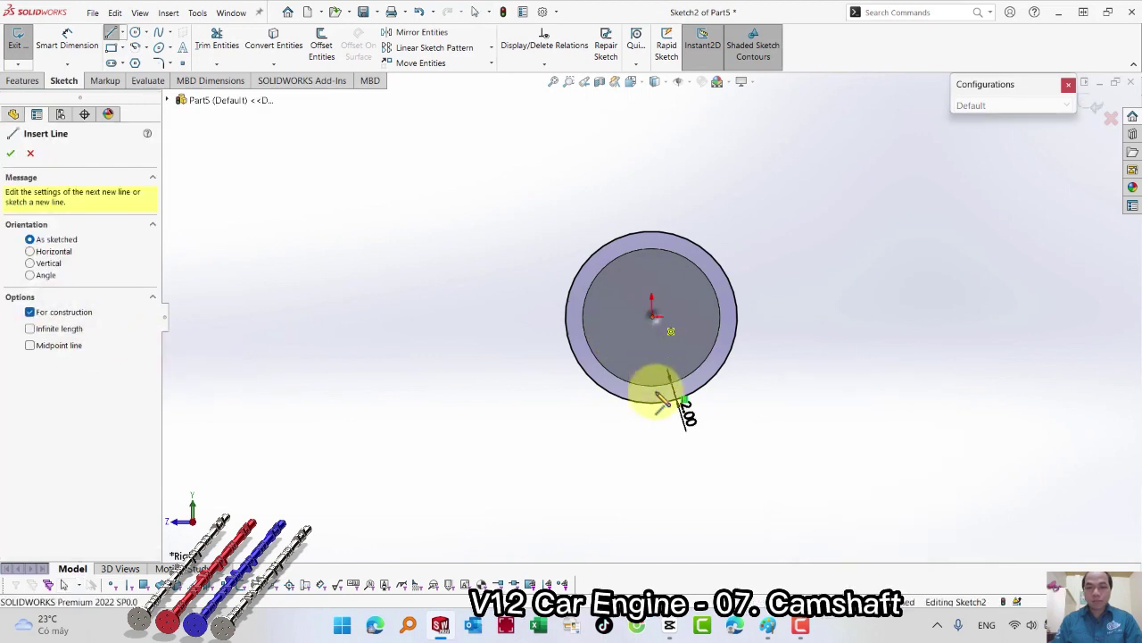
pyautogui.click(652, 455)
pyautogui.press('s')
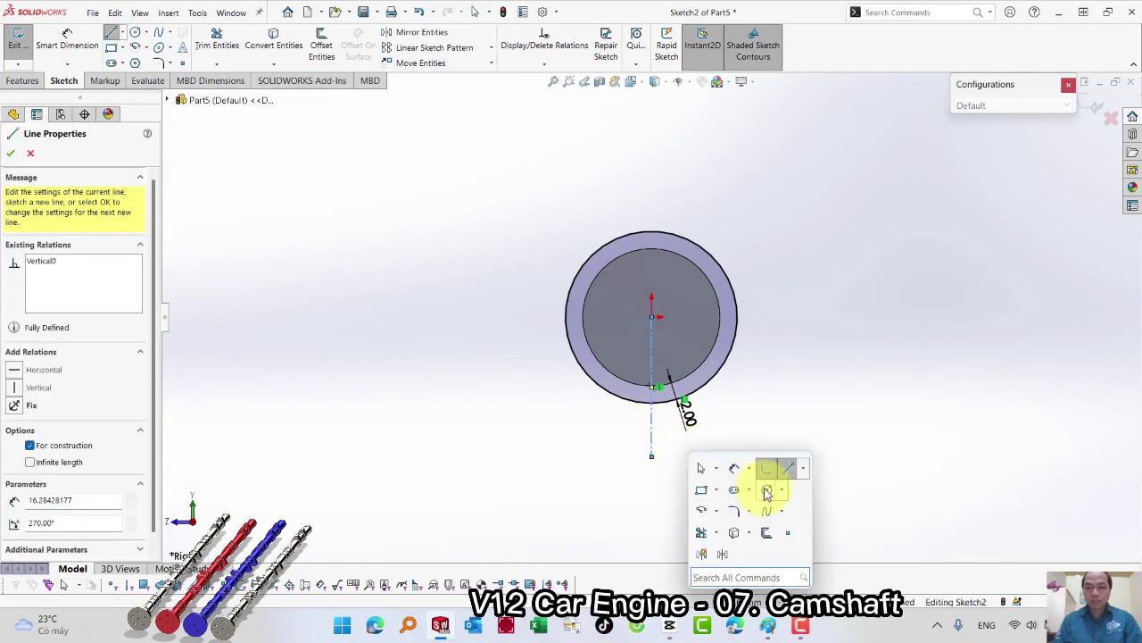
pyautogui.click(767, 490)
pyautogui.click(652, 425)
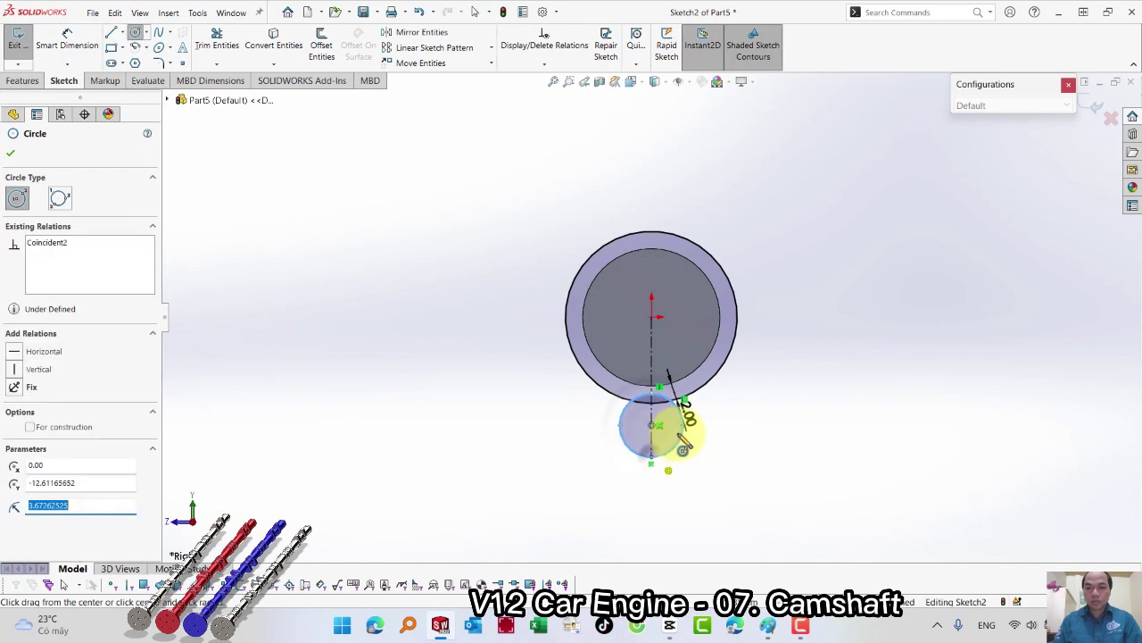
pyautogui.scroll(3, 682, 449)
pyautogui.click(622, 458)
pyautogui.press('Escape')
pyautogui.moveTo(622, 459)
pyautogui.mouseDown()
pyautogui.moveTo(622, 498)
pyautogui.moveTo(622, 463)
pyautogui.mouseUp()
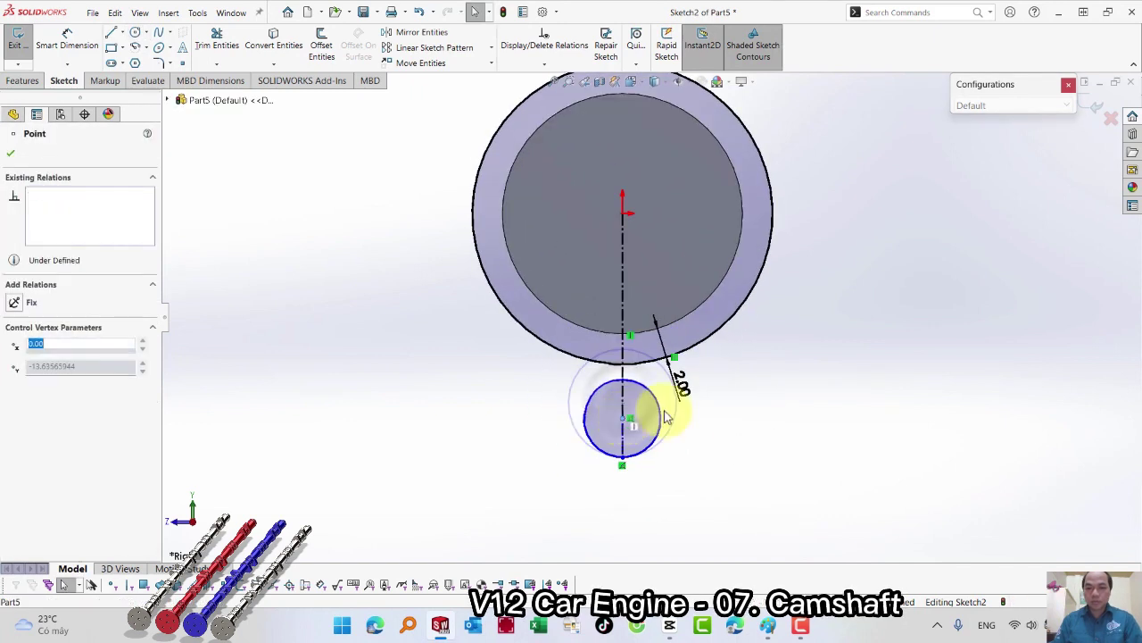
pyautogui.click(778, 396)
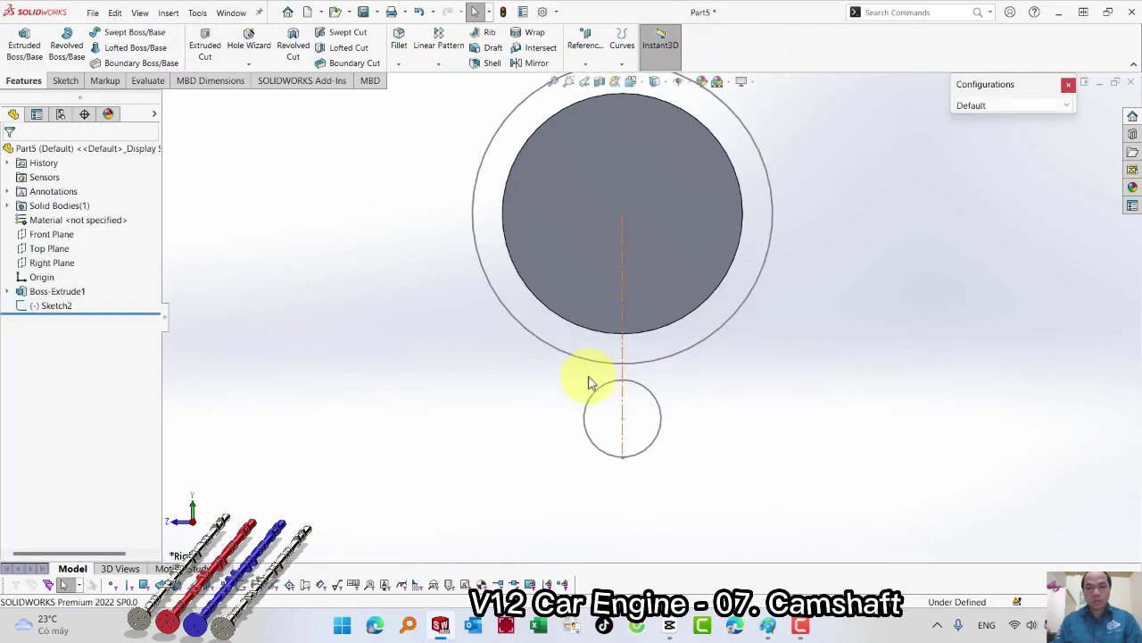
# Draw right and left flank lines from the outer circle, tangent to the small circle
pyautogui.press('s')
pyautogui.click(768, 337)
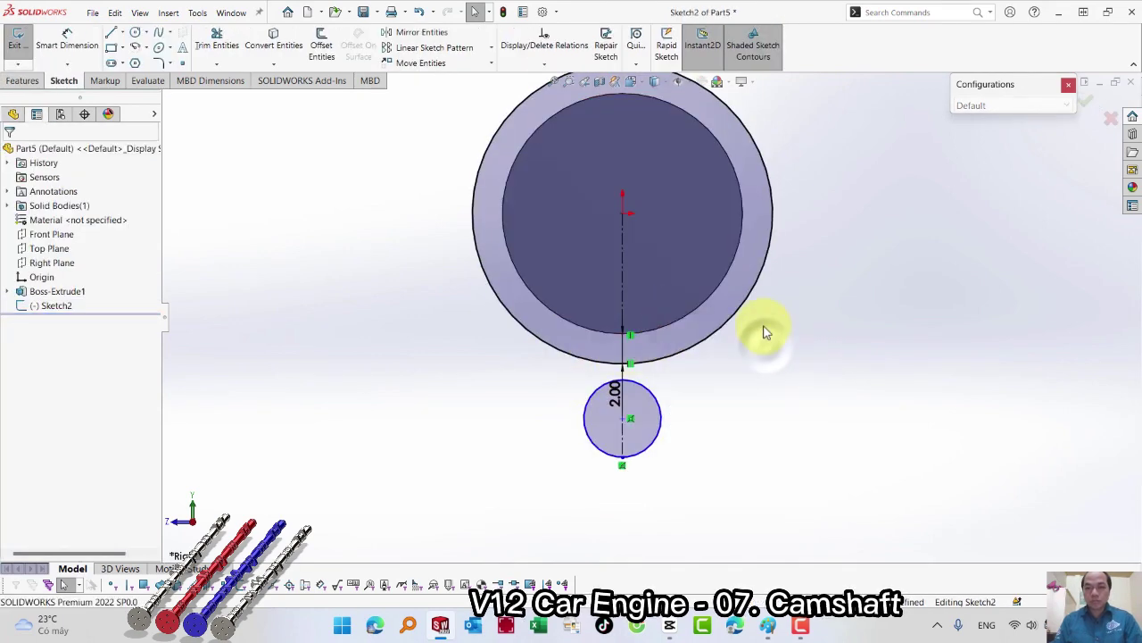
pyautogui.click(747, 304)
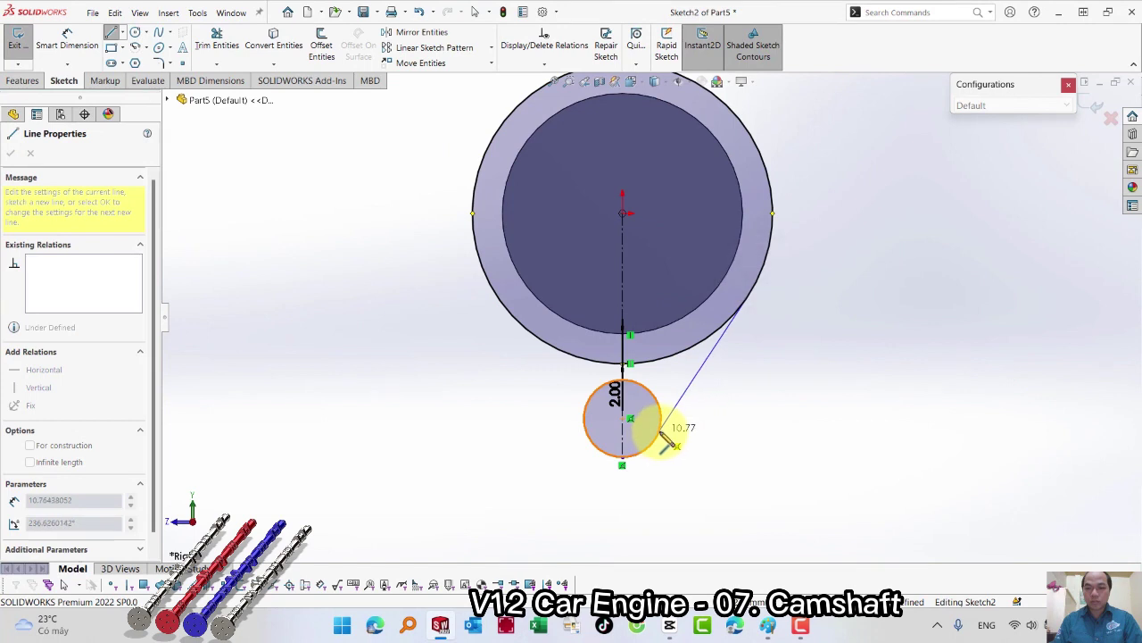
pyautogui.doubleClick(659, 437)
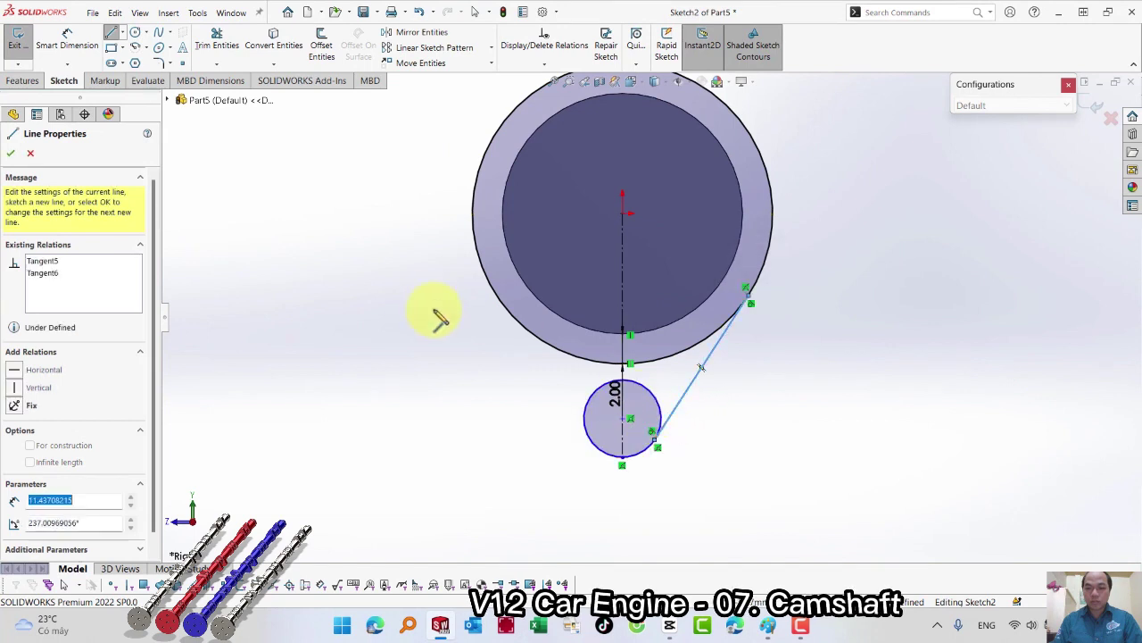
pyautogui.click(487, 275)
pyautogui.doubleClick(593, 433)
# Trim the outer circle's lower arcs and the small circle's upper arc into a closed profile
pyautogui.press('s')
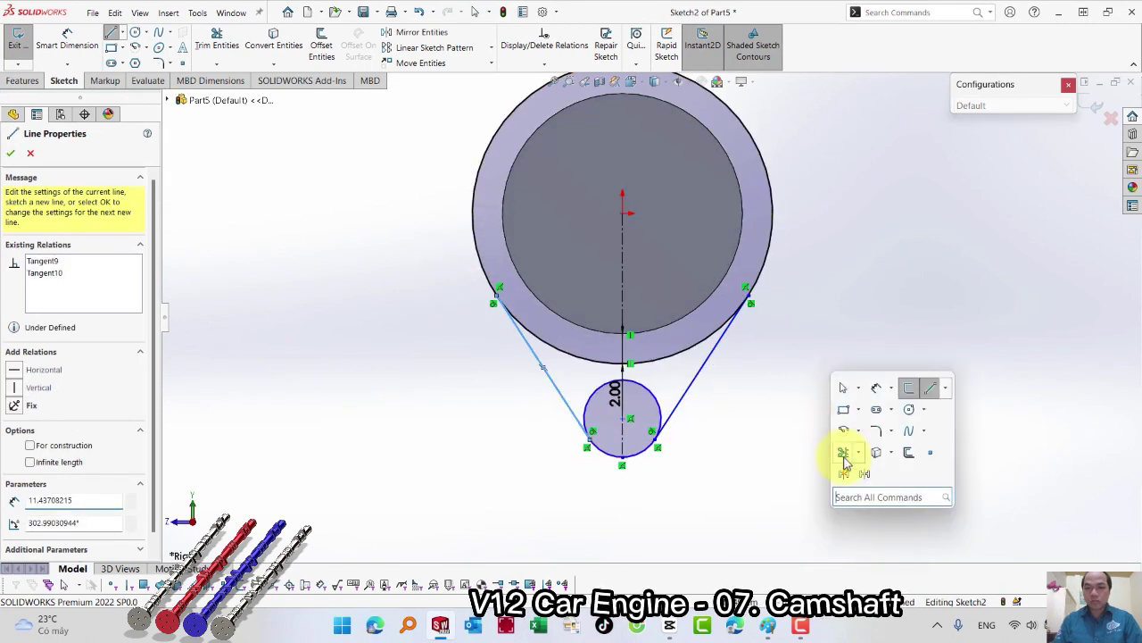
pyautogui.click(842, 452)
pyautogui.click(675, 355)
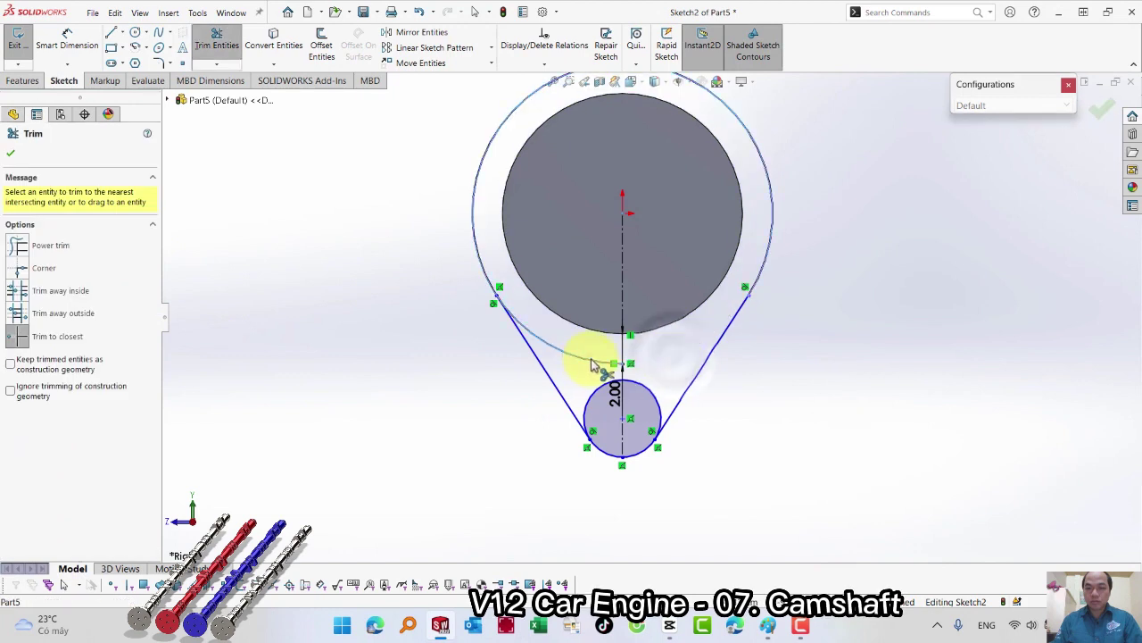
pyautogui.click(591, 364)
pyautogui.click(601, 385)
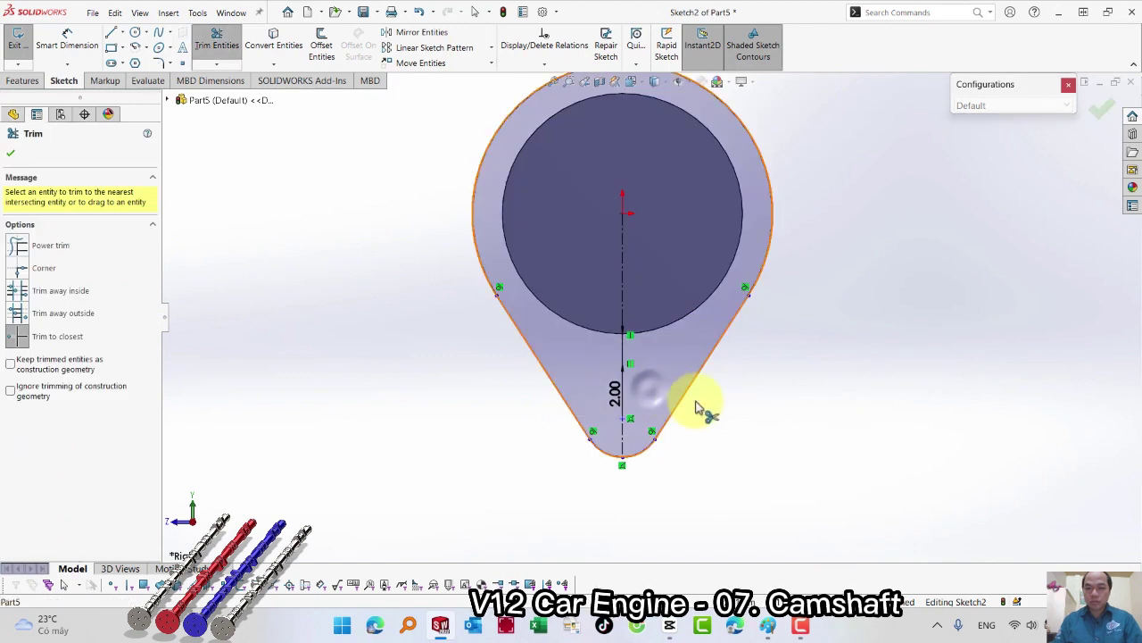
pyautogui.press('s')
pyautogui.press('Escape')
# Dimension the lobe height to 16 mm and the flank angle to 58°
pyautogui.click(625, 357)
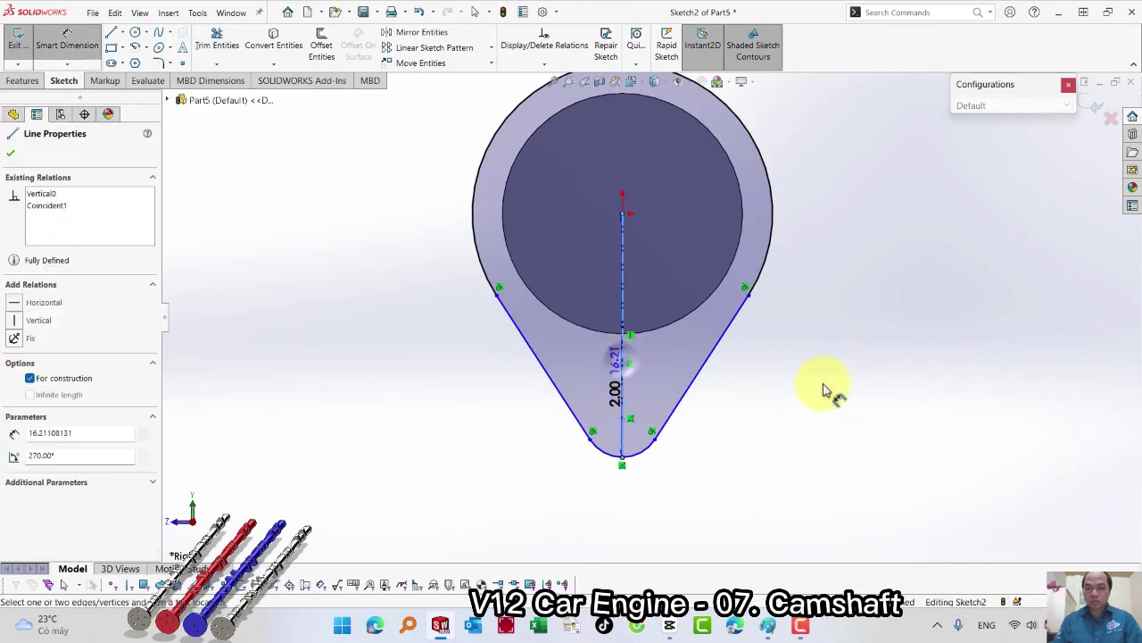
pyautogui.click(837, 386)
pyautogui.write('16')
pyautogui.press('Return')
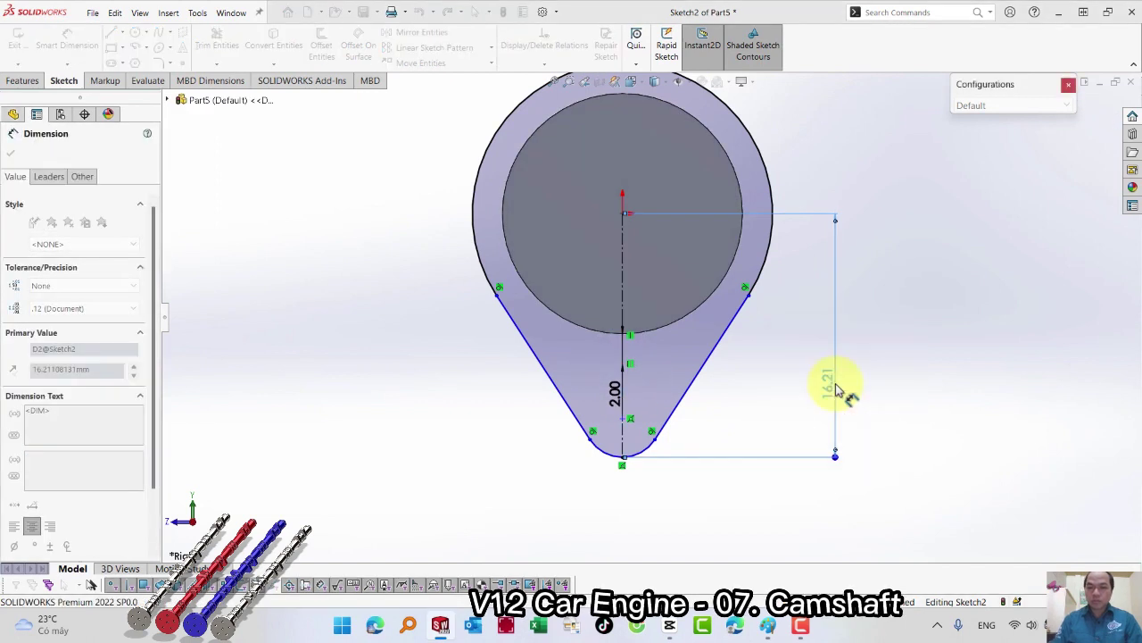
pyautogui.click(701, 382)
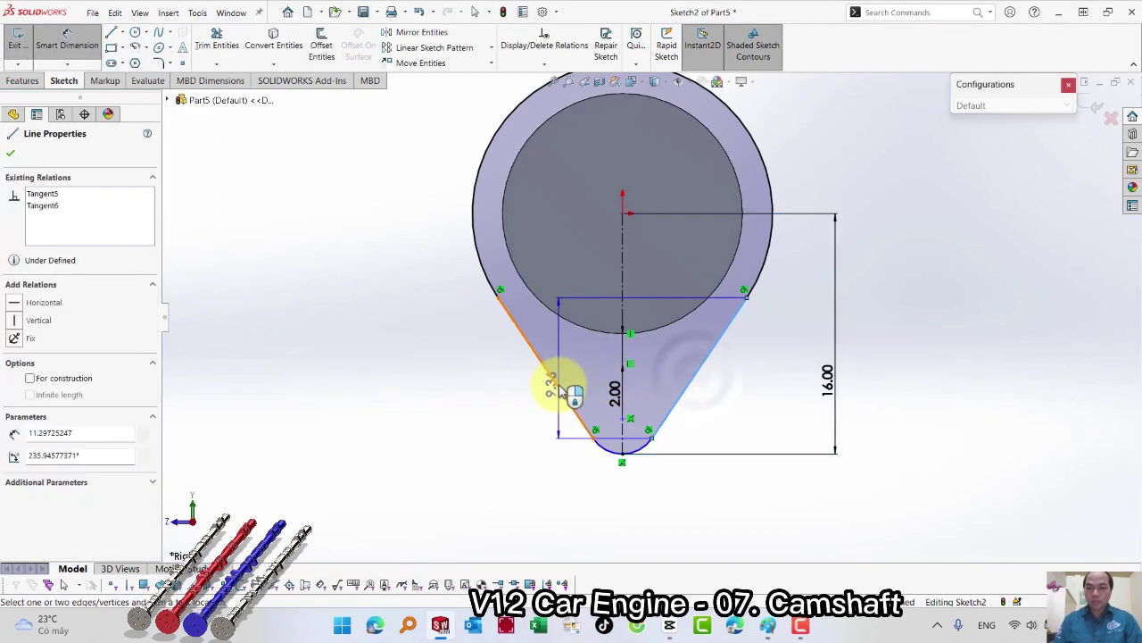
pyautogui.click(557, 377)
pyautogui.click(587, 370)
pyautogui.write('58')
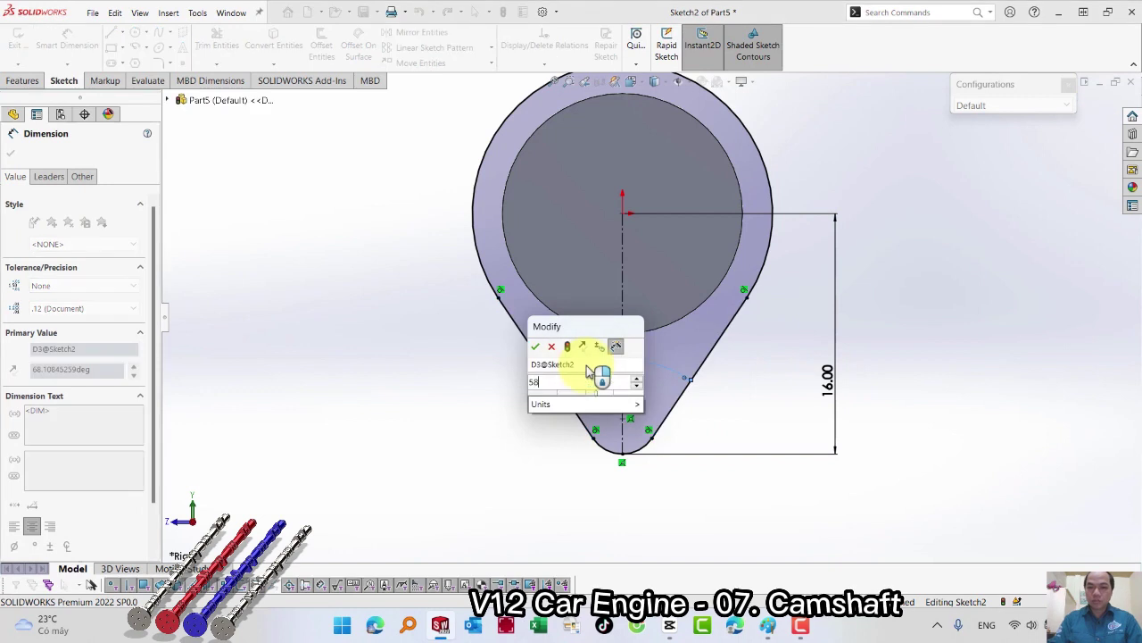
pyautogui.press('Return')
pyautogui.press('Escape')
# Exit the lobe sketch and select its outline as the Extruded Boss/Base profile
pyautogui.press('f')
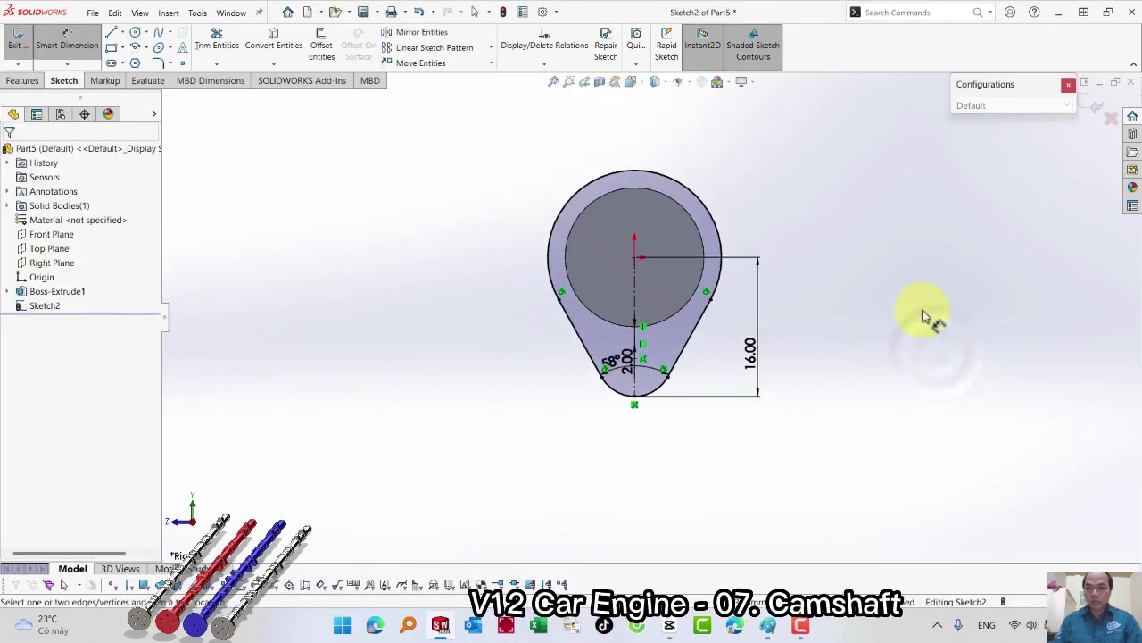
pyautogui.press('s')
pyautogui.click(1007, 325)
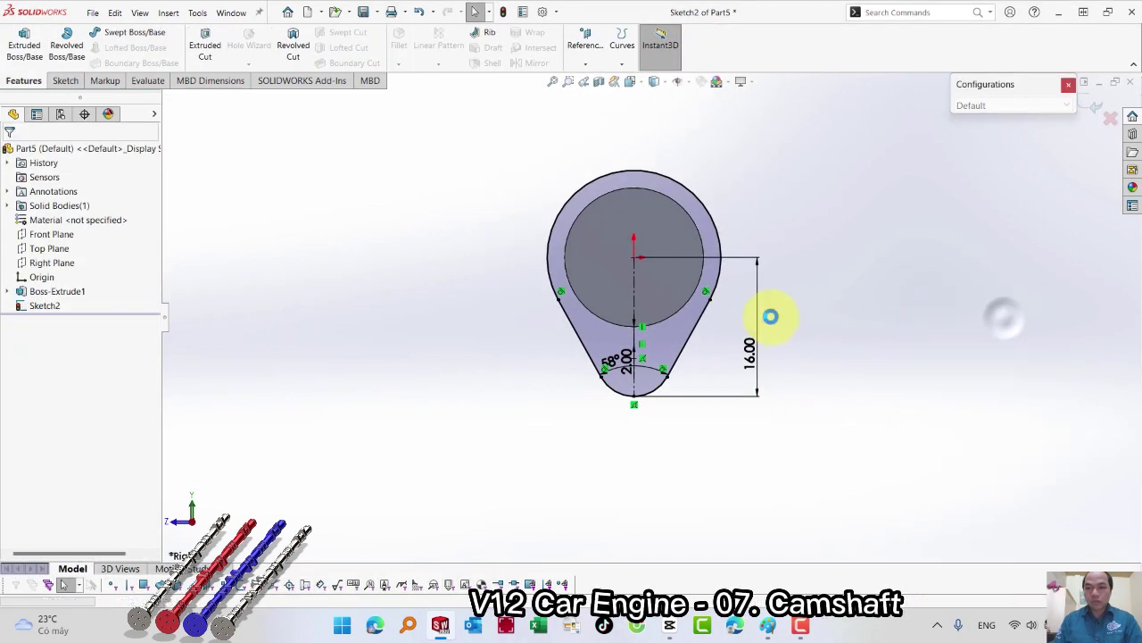
pyautogui.press('s')
pyautogui.click(830, 324)
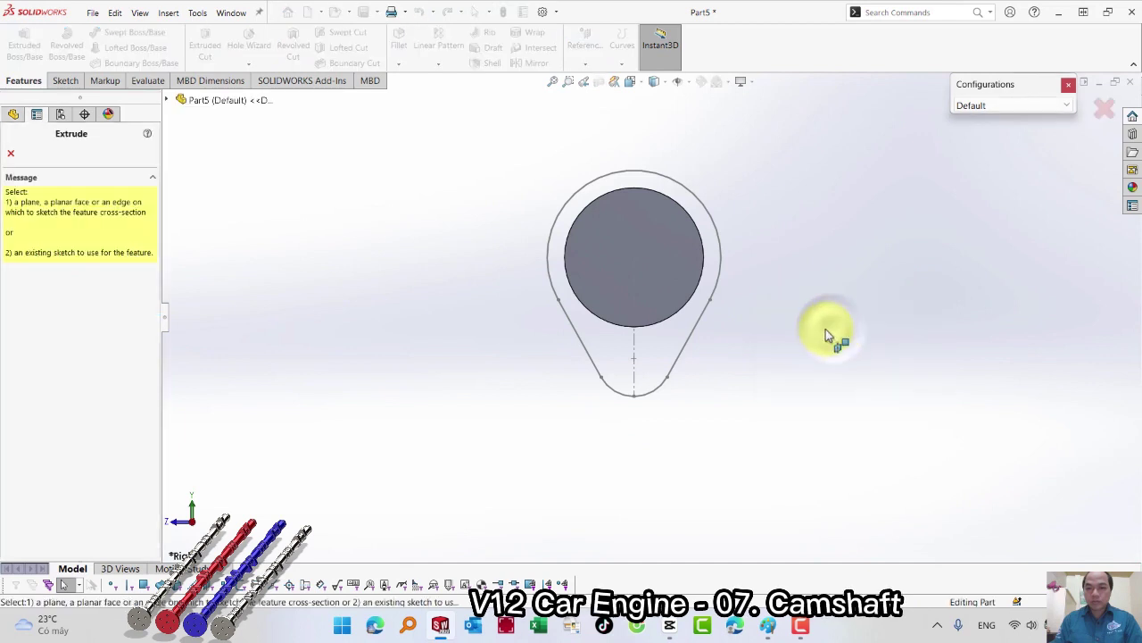
pyautogui.click(695, 324)
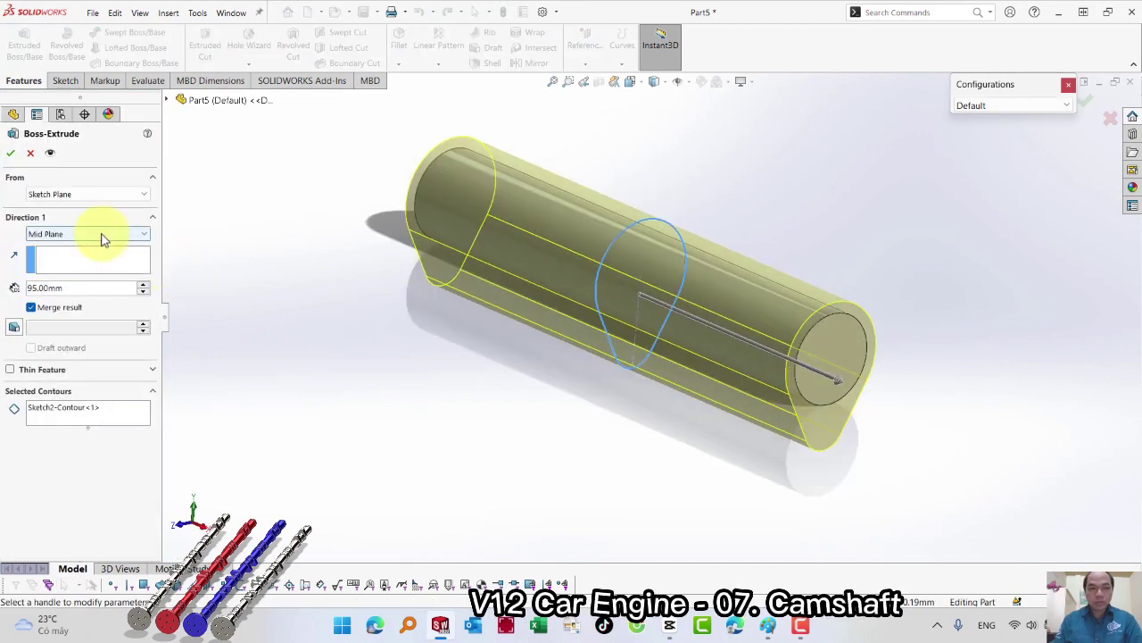
# Extrude the lobe from a 15 mm start offset, Blind 15 mm deep, creating Boss-Extrude2
pyautogui.click(103, 234)
pyautogui.click(88, 198)
pyautogui.click(88, 198)
pyautogui.click(59, 238)
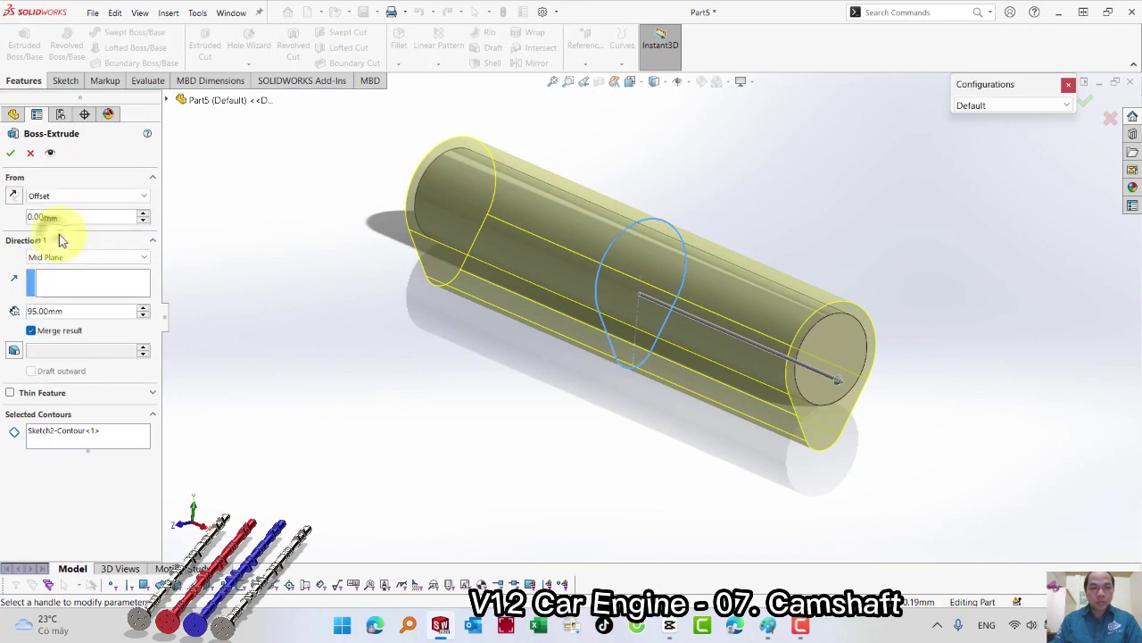
pyautogui.write('15')
pyautogui.press('Return')
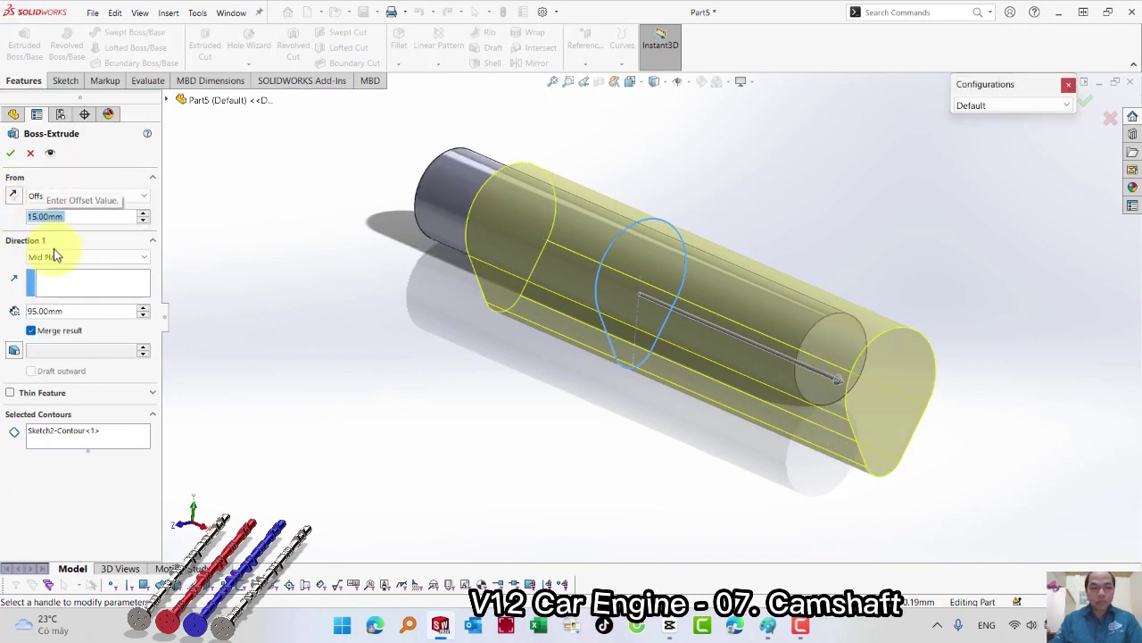
pyautogui.click(54, 257)
pyautogui.click(50, 268)
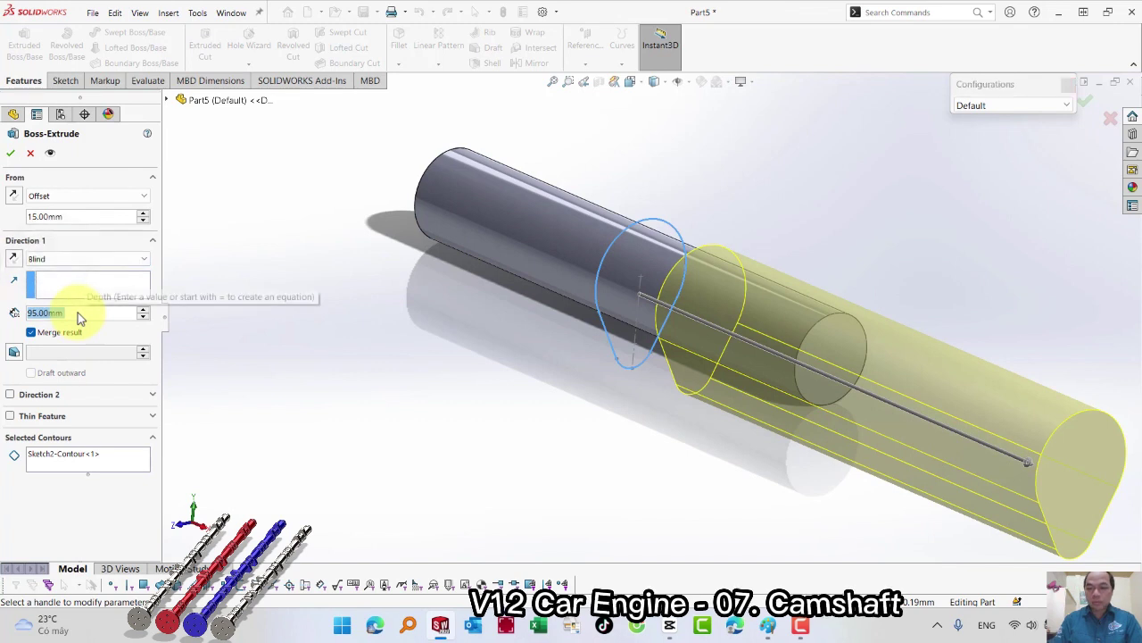
pyautogui.write('15')
pyautogui.press('Return')
pyautogui.click(339, 336)
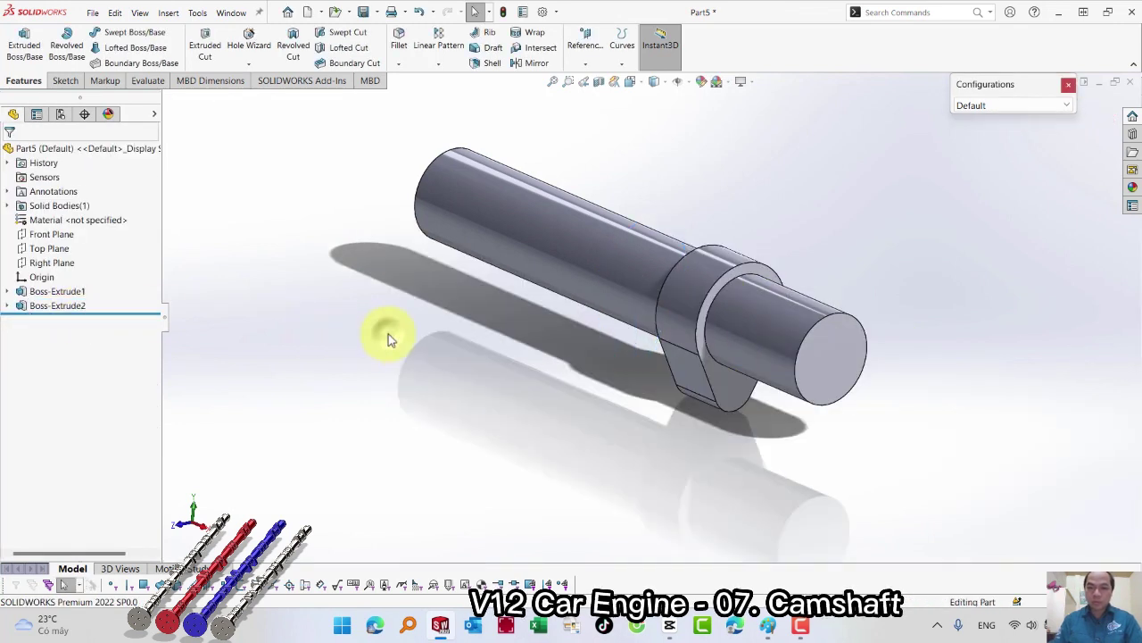
# Mirror Boss-Extrude2 about the Right Plane, removing the stray secondary mirror face, creating Mirror1
pyautogui.click(36, 264)
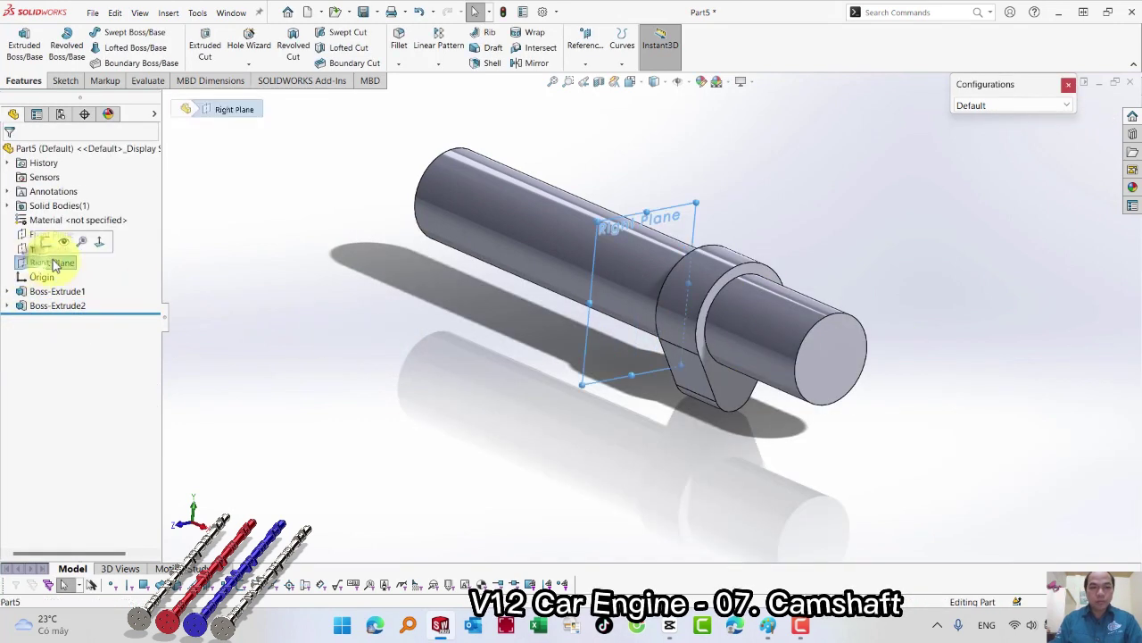
pyautogui.click(439, 64)
pyautogui.click(446, 110)
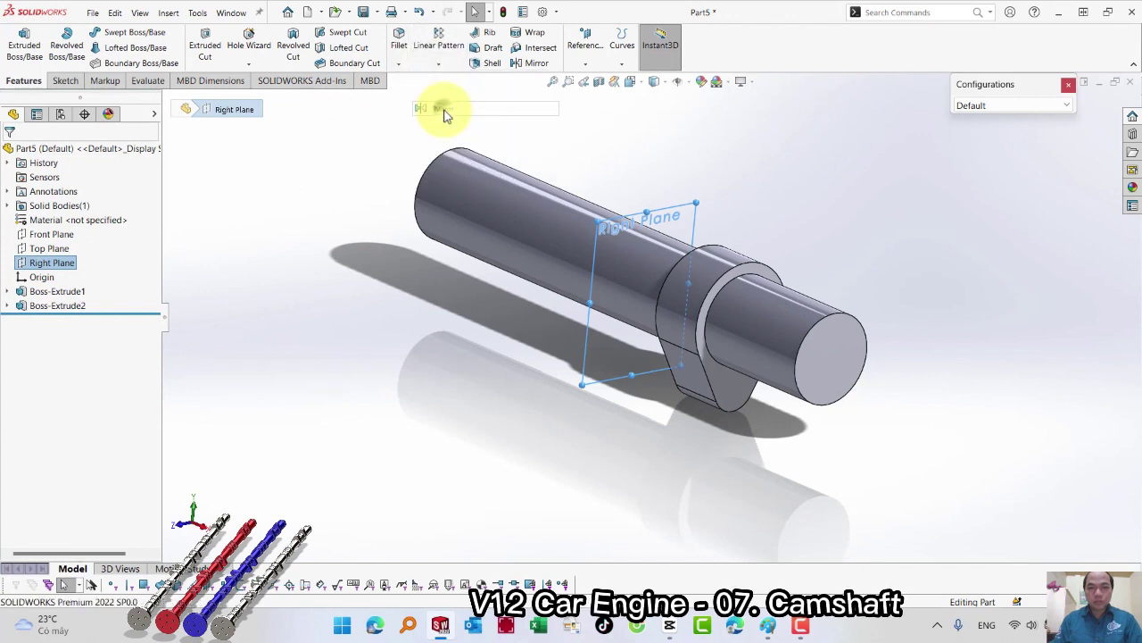
pyautogui.click(699, 395)
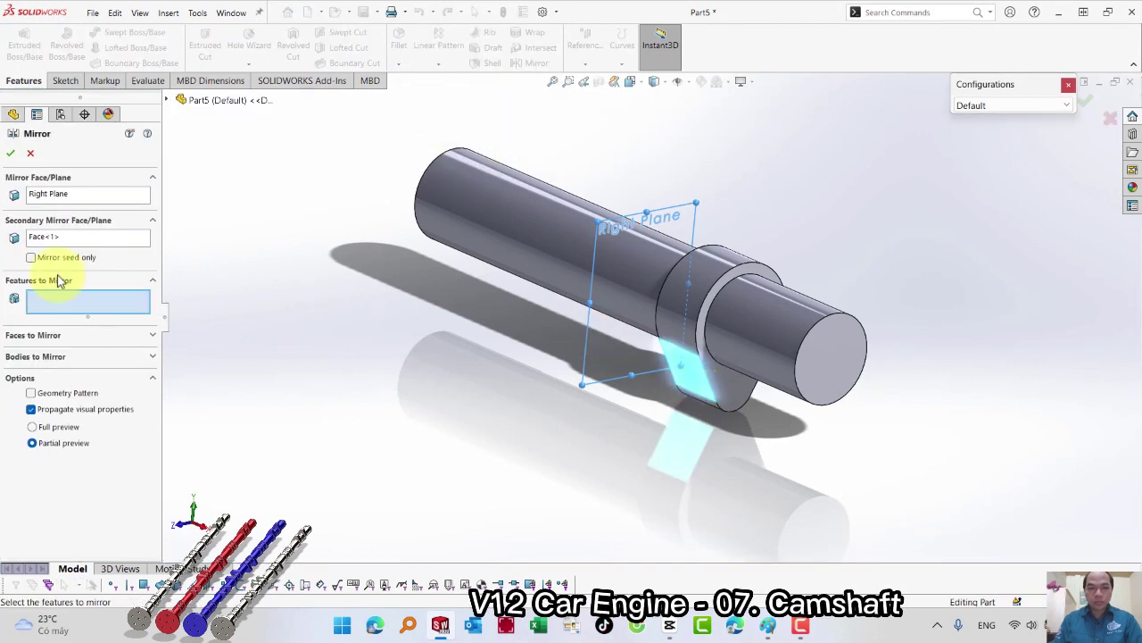
pyautogui.click(730, 390)
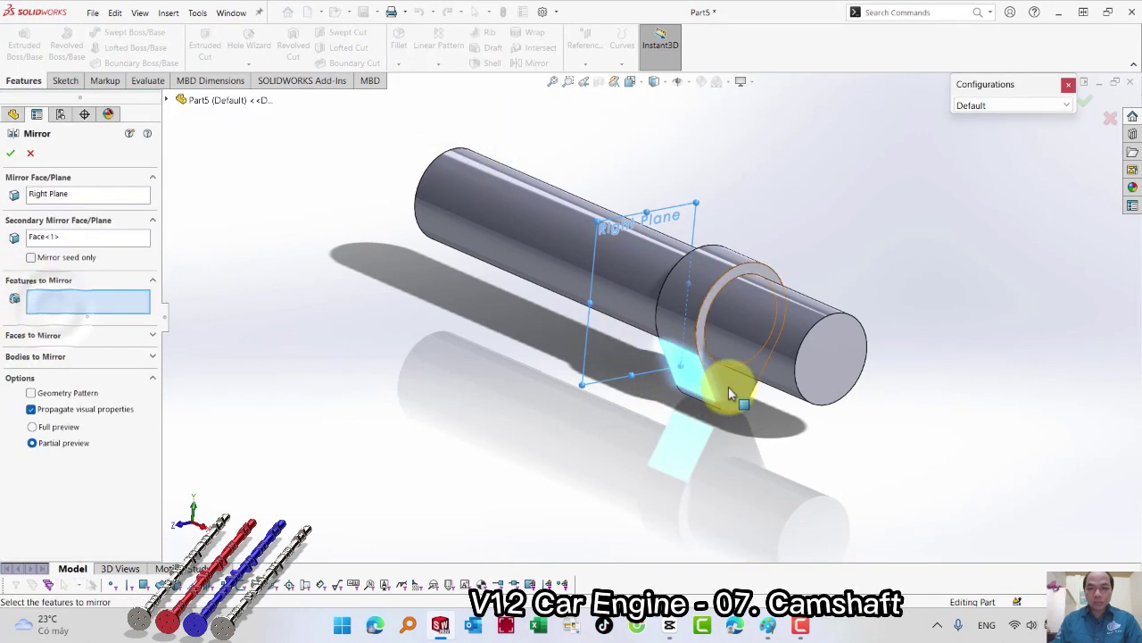
pyautogui.moveTo(676, 362)
pyautogui.mouseDown(button='middle')
pyautogui.moveTo(625, 327)
pyautogui.moveTo(657, 339)
pyautogui.moveTo(616, 357)
pyautogui.moveTo(614, 336)
pyautogui.mouseUp(button='middle')
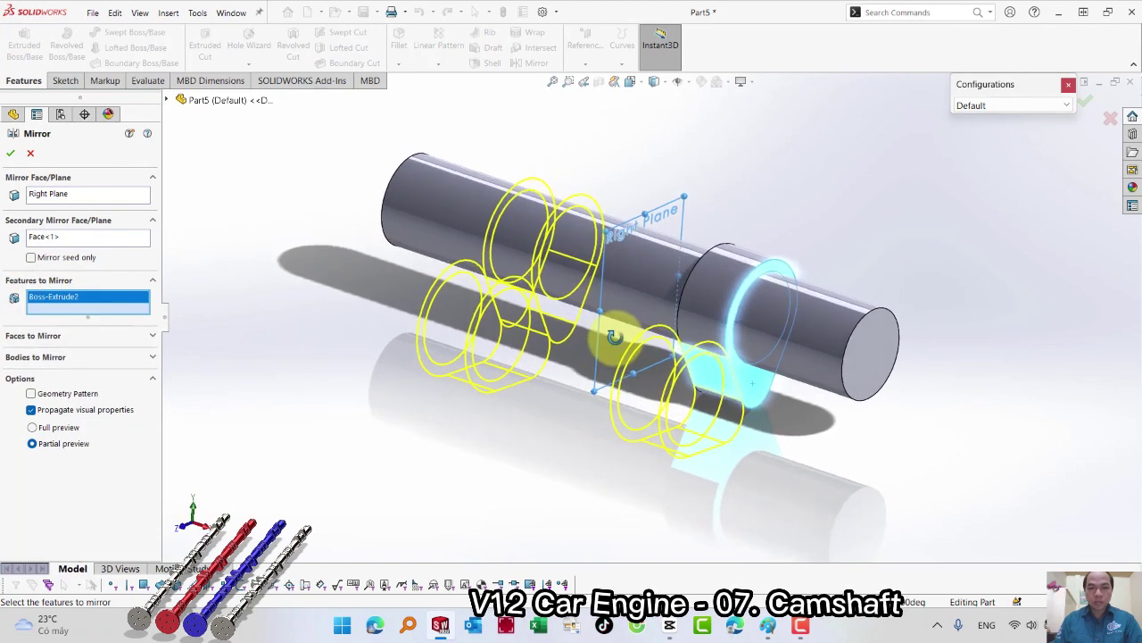
pyautogui.click(45, 237)
pyautogui.press('Delete')
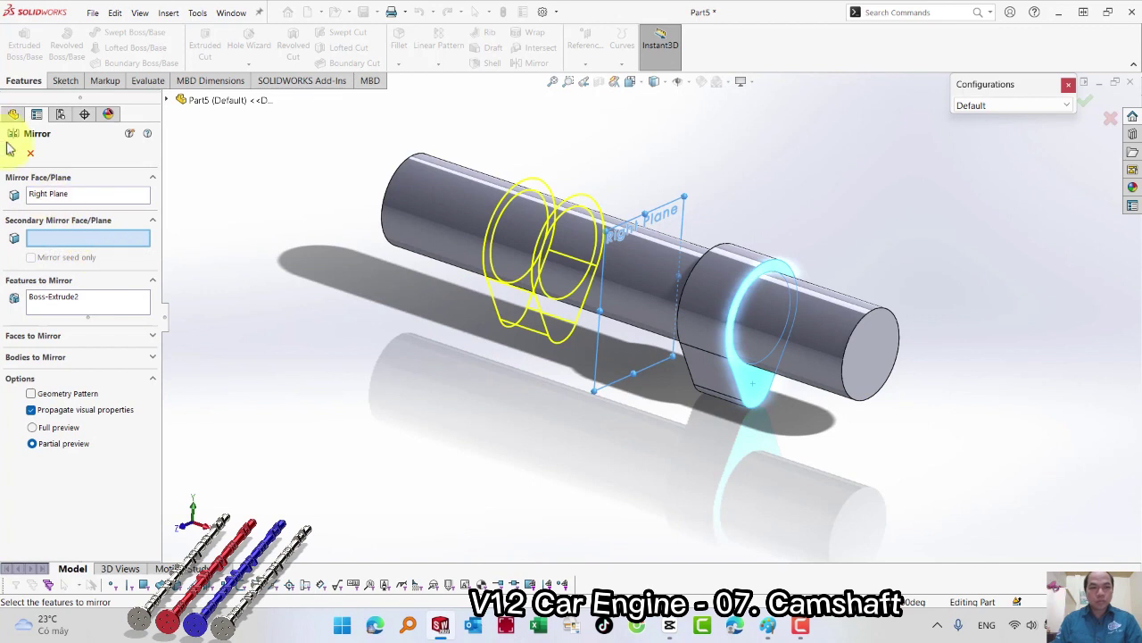
pyautogui.press('Return')
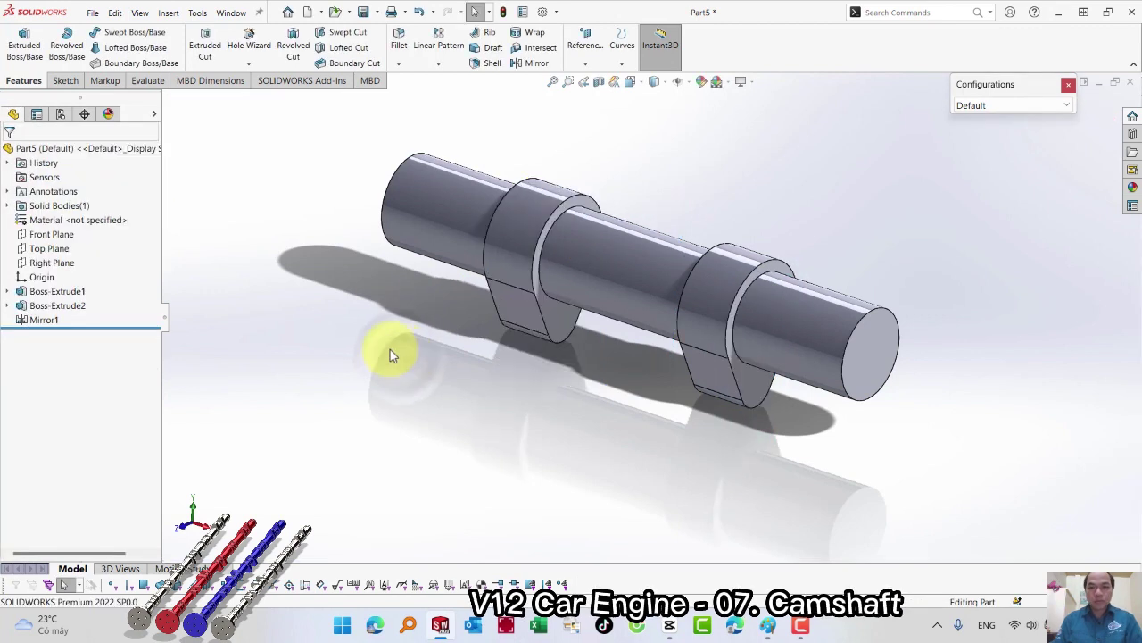
# Sketch an 18 mm diameter circle at the origin on the Right Plane
pyautogui.click(51, 262)
pyautogui.click(36, 244)
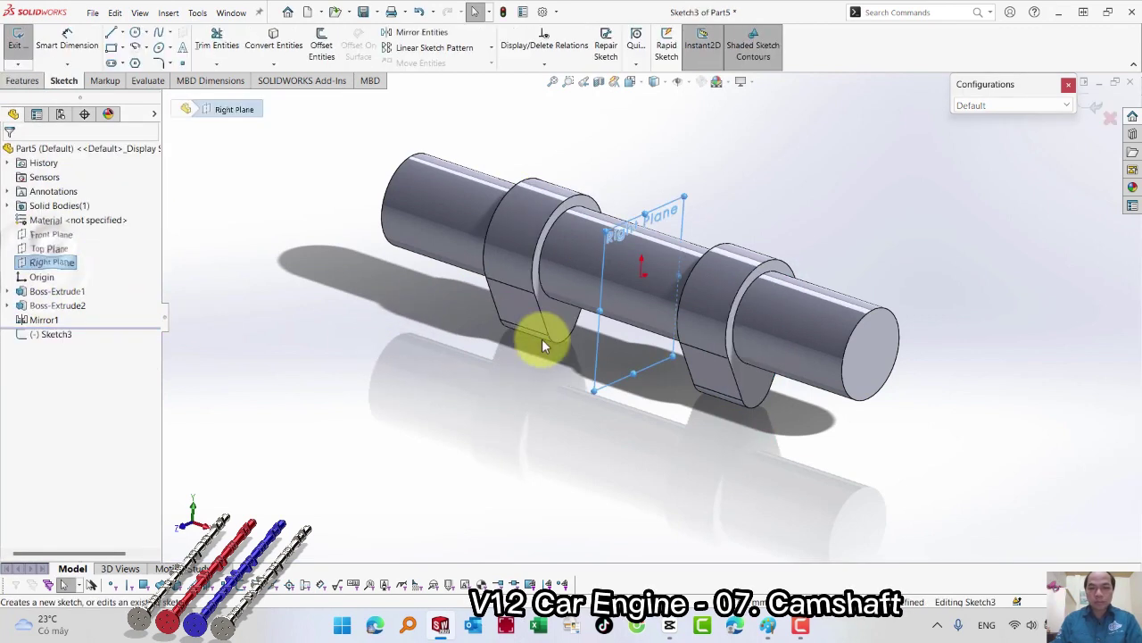
pyautogui.press('s')
pyautogui.click(623, 382)
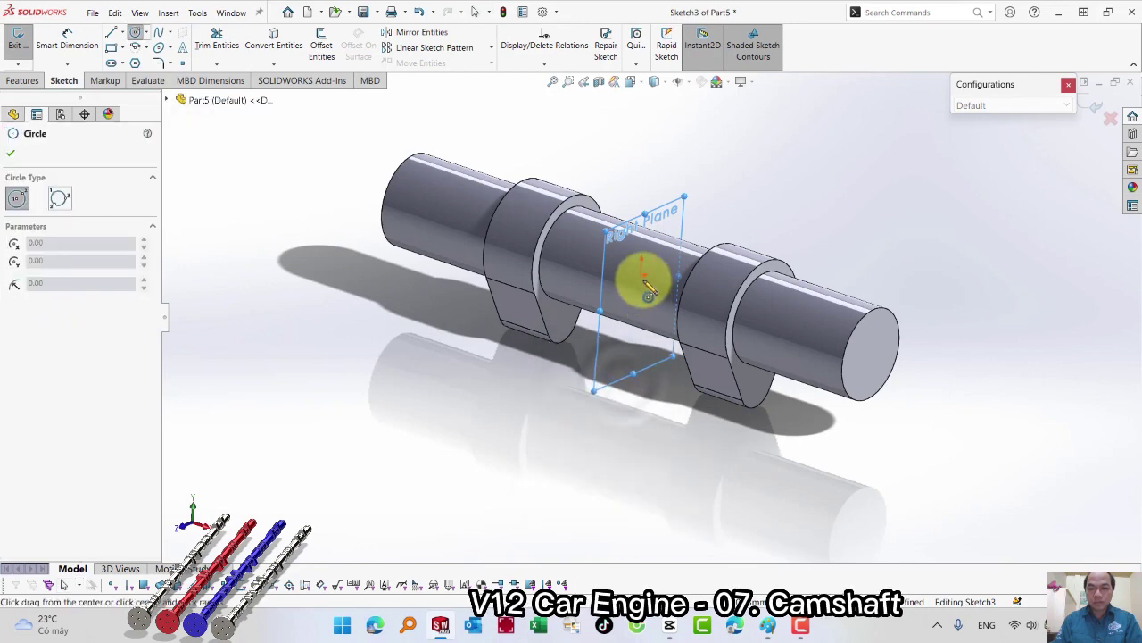
pyautogui.click(642, 284)
pyautogui.click(740, 204)
pyautogui.press('s')
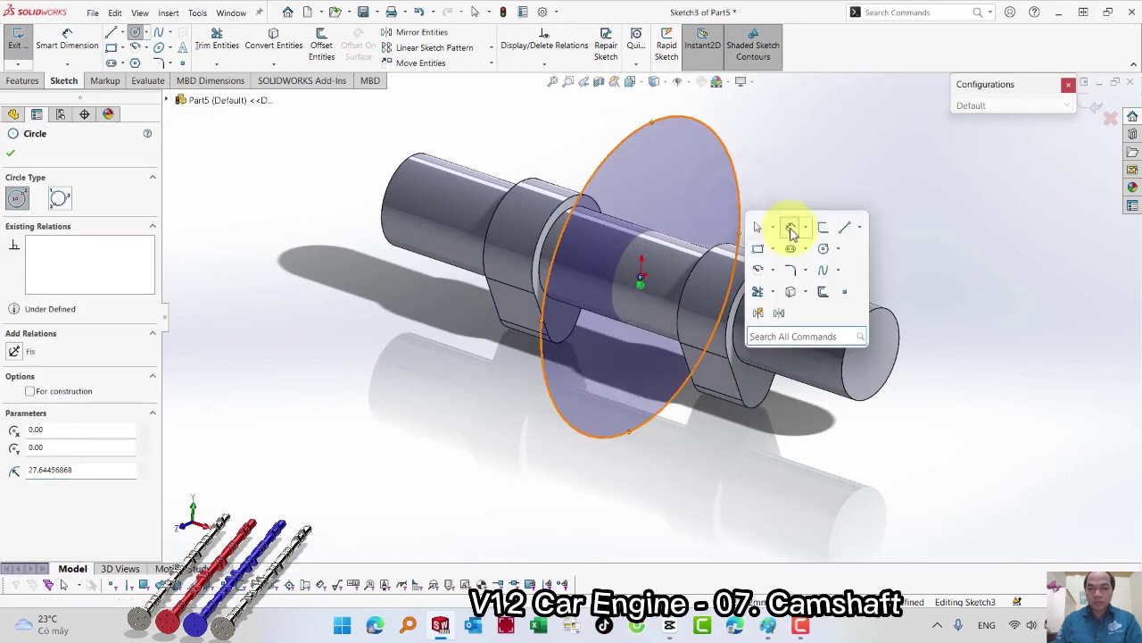
pyautogui.click(792, 224)
pyautogui.click(748, 215)
pyautogui.click(816, 225)
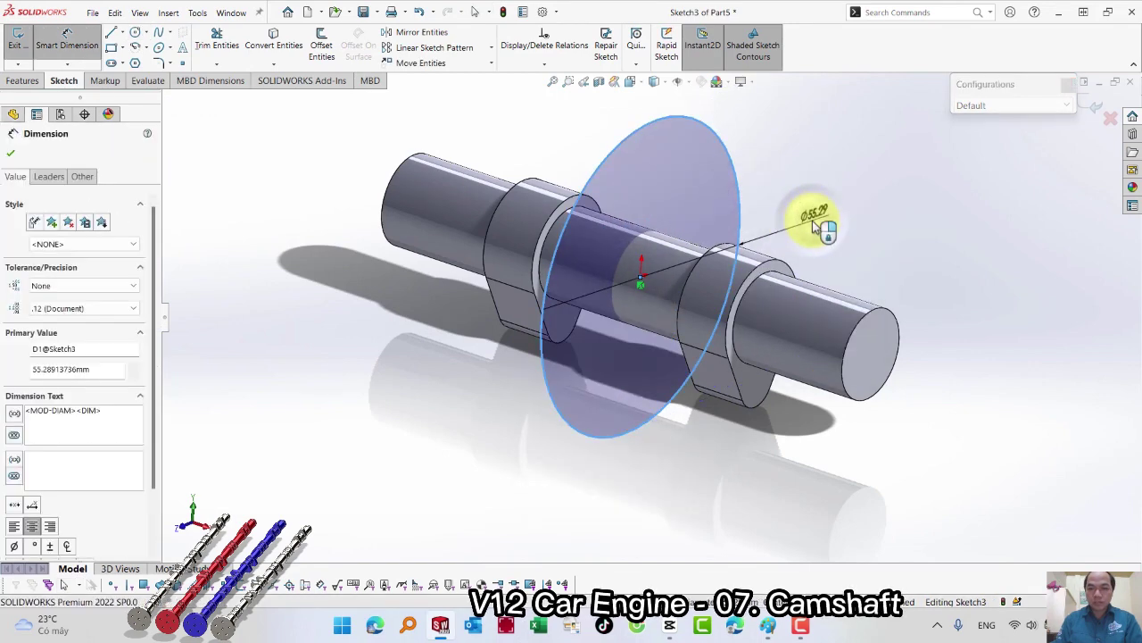
pyautogui.write('18')
pyautogui.press('Return')
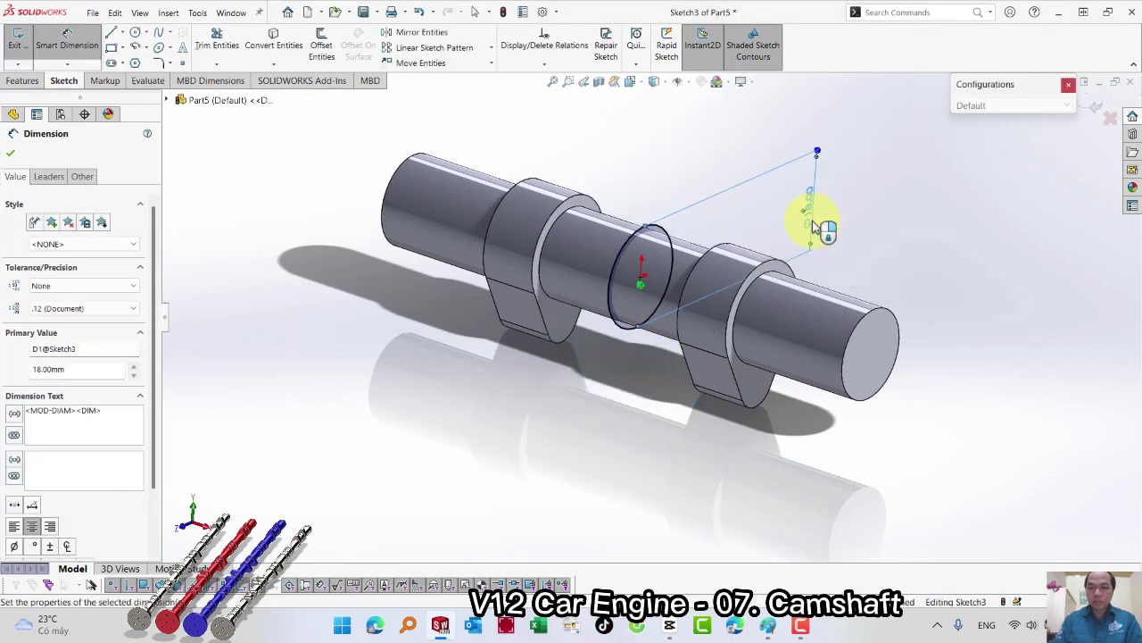
pyautogui.press('Escape')
# Extrude the 18 mm circle Mid Plane as the journal, Boss-Extrude3
pyautogui.press('s')
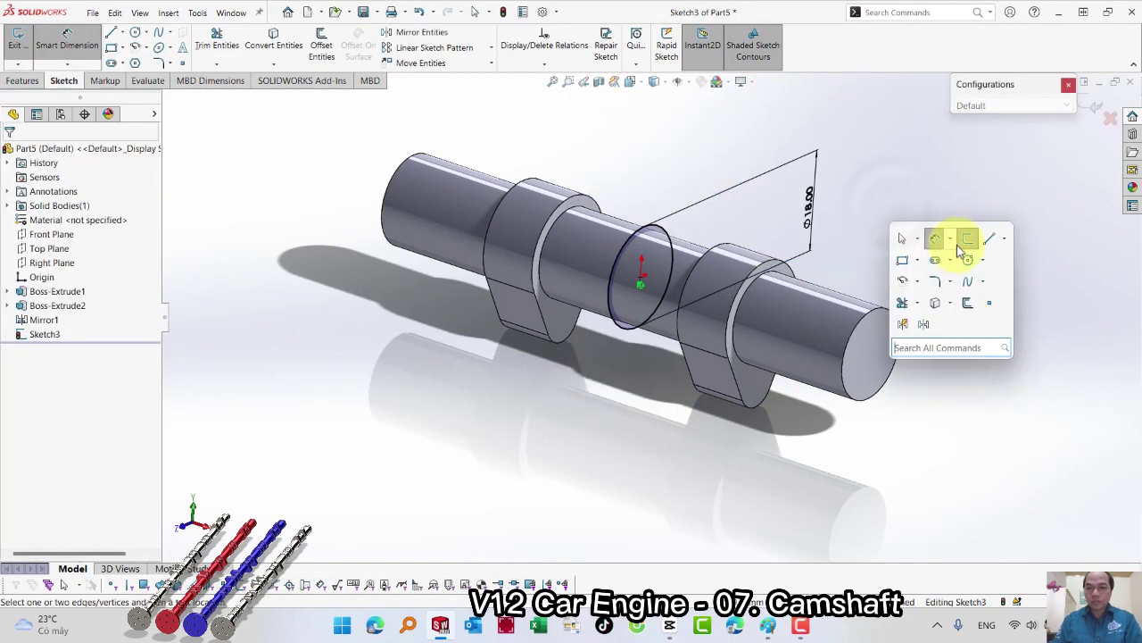
pyautogui.click(951, 241)
pyautogui.press('s')
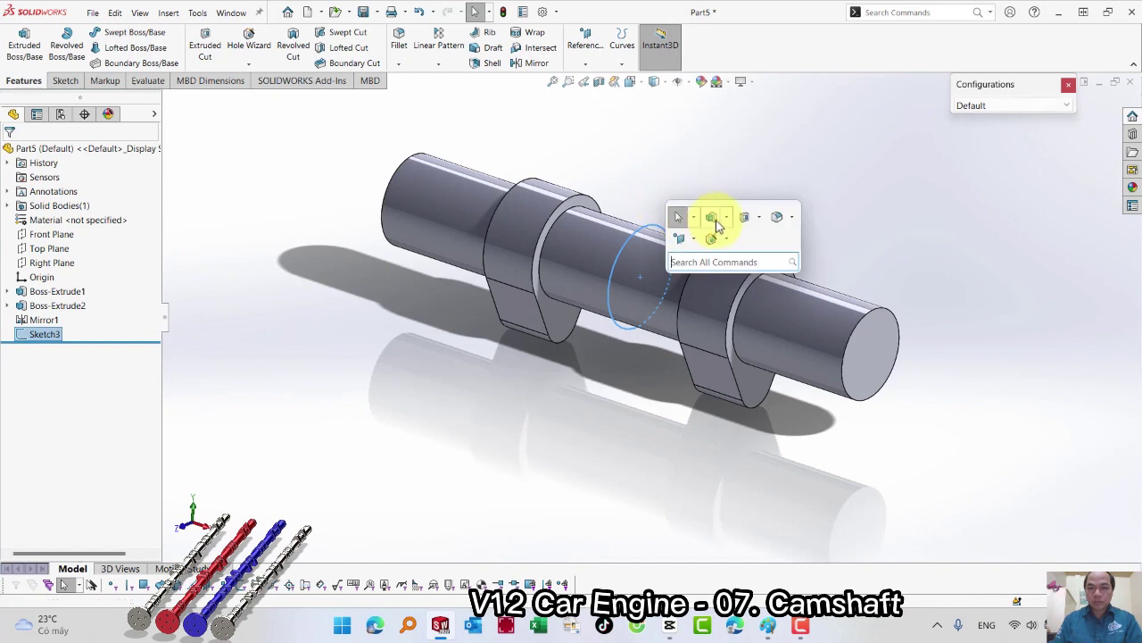
pyautogui.click(84, 234)
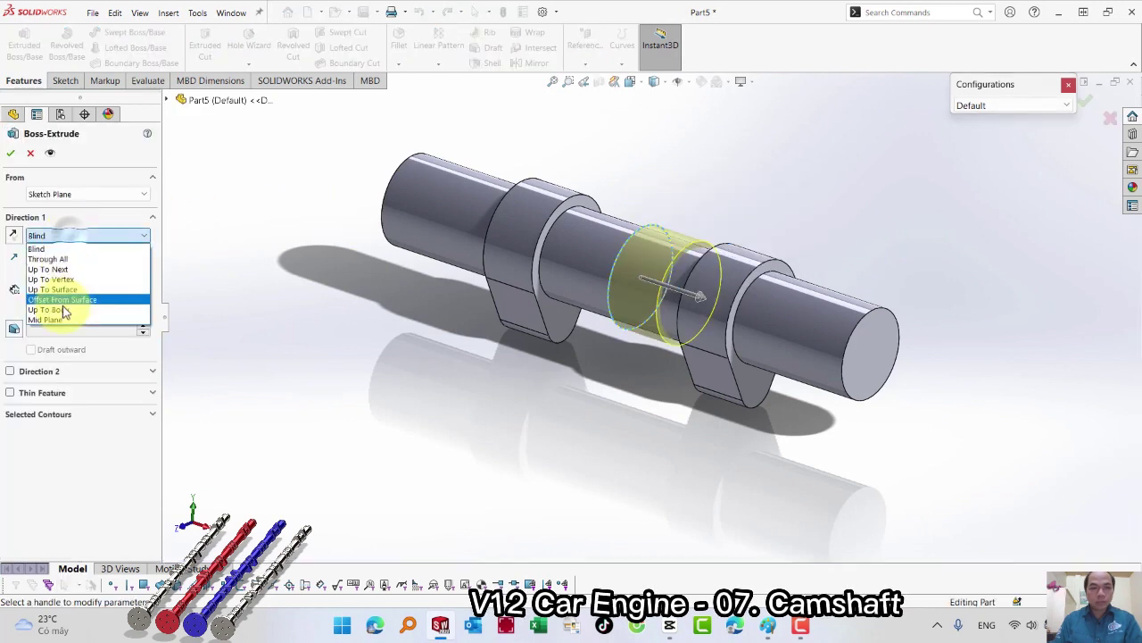
pyautogui.click(56, 308)
pyautogui.press('Return')
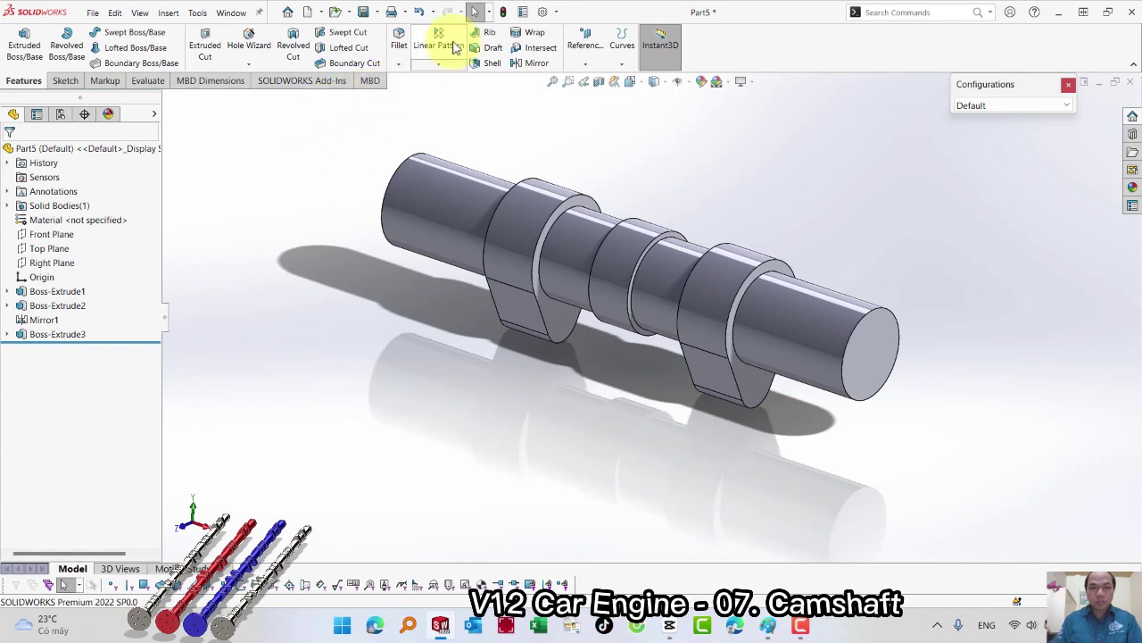
# Linear-pattern the Boss-Extrude3 body along the shaft edge: 6 instances, 95 mm spacing, reversed direction
pyautogui.click(452, 43)
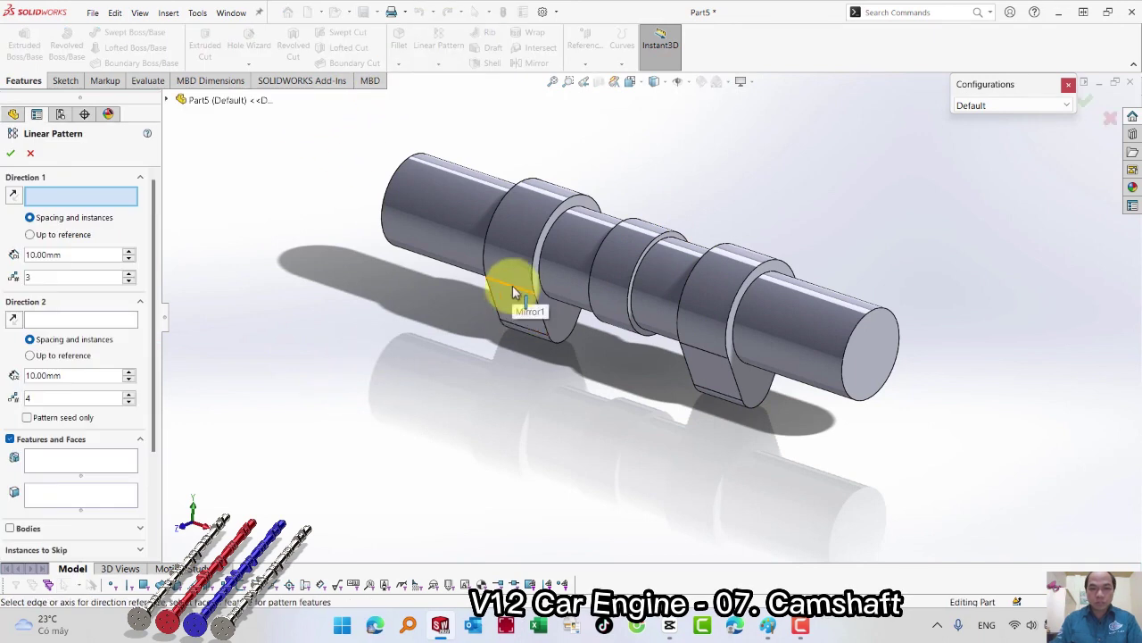
pyautogui.click(512, 286)
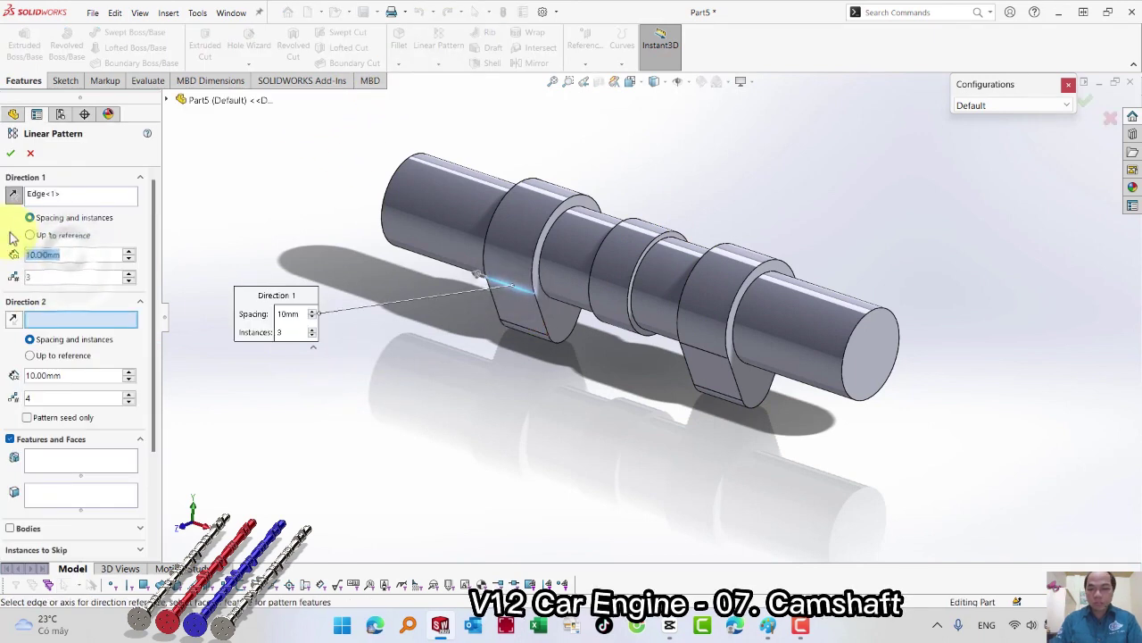
pyautogui.write('95')
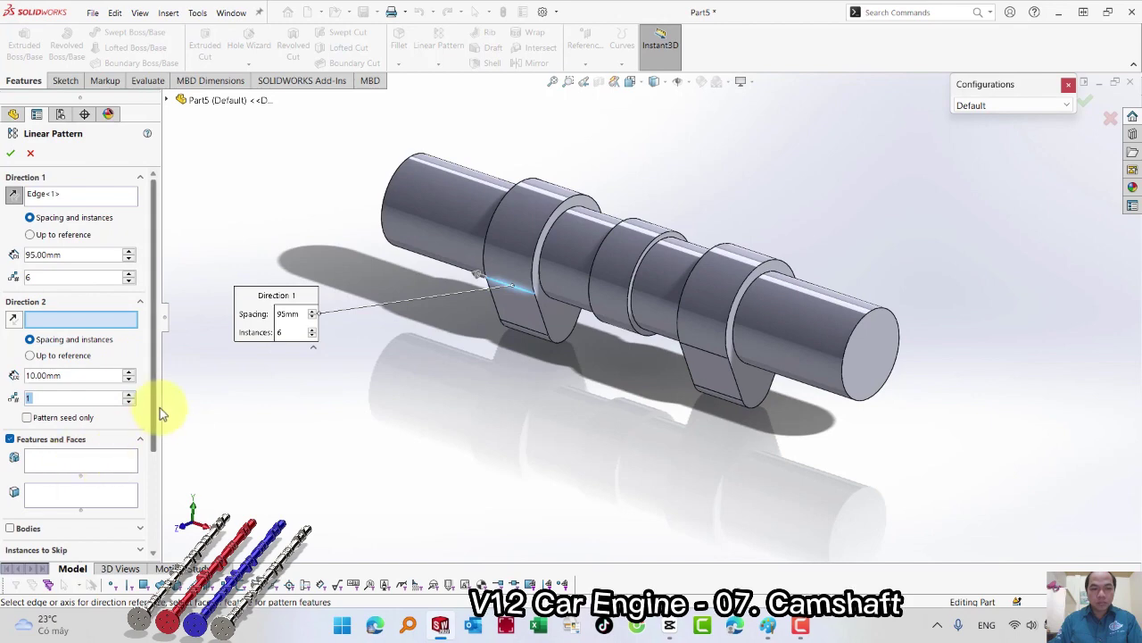
pyautogui.scroll(-3, 148, 428)
pyautogui.click(26, 403)
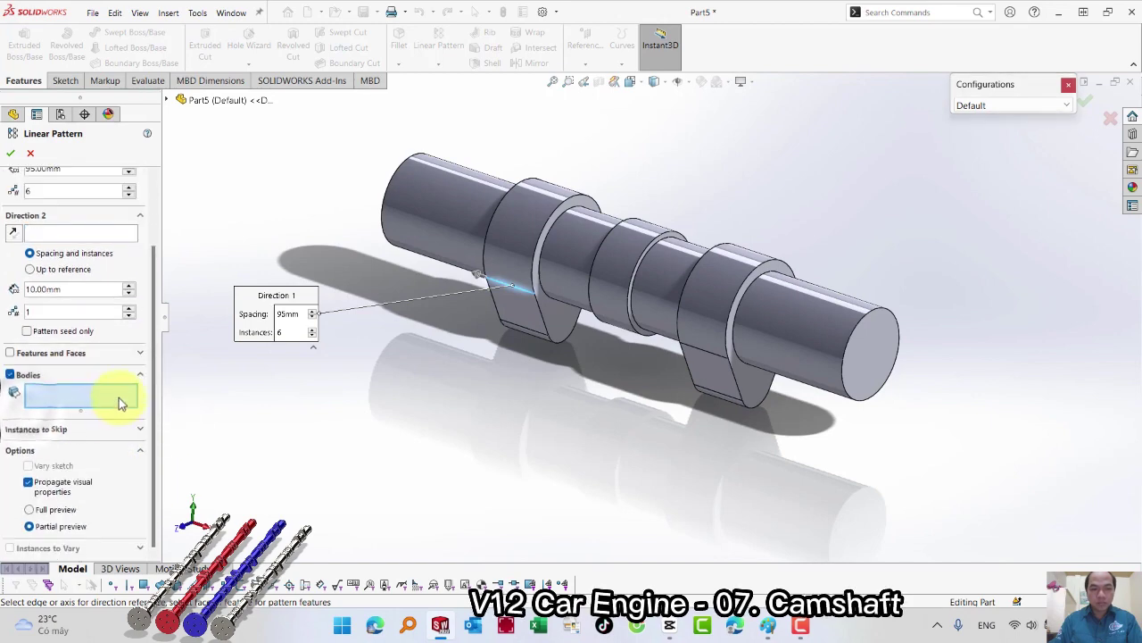
pyautogui.click(715, 321)
pyautogui.scroll(2, 716, 321)
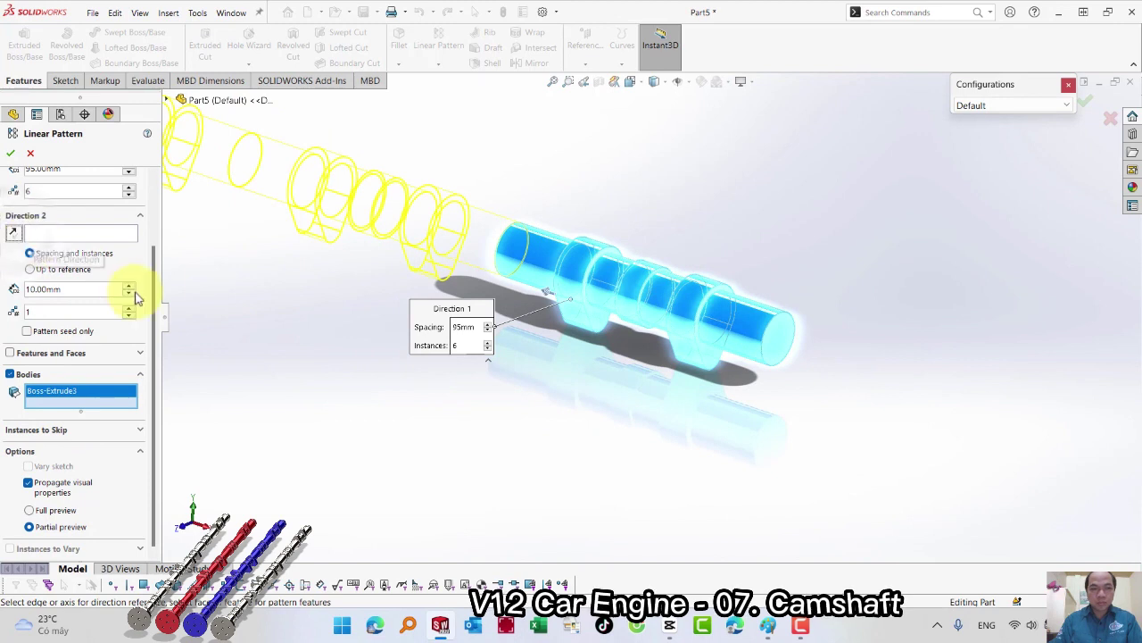
pyautogui.scroll(1, 148, 268)
pyautogui.scroll(2, 107, 232)
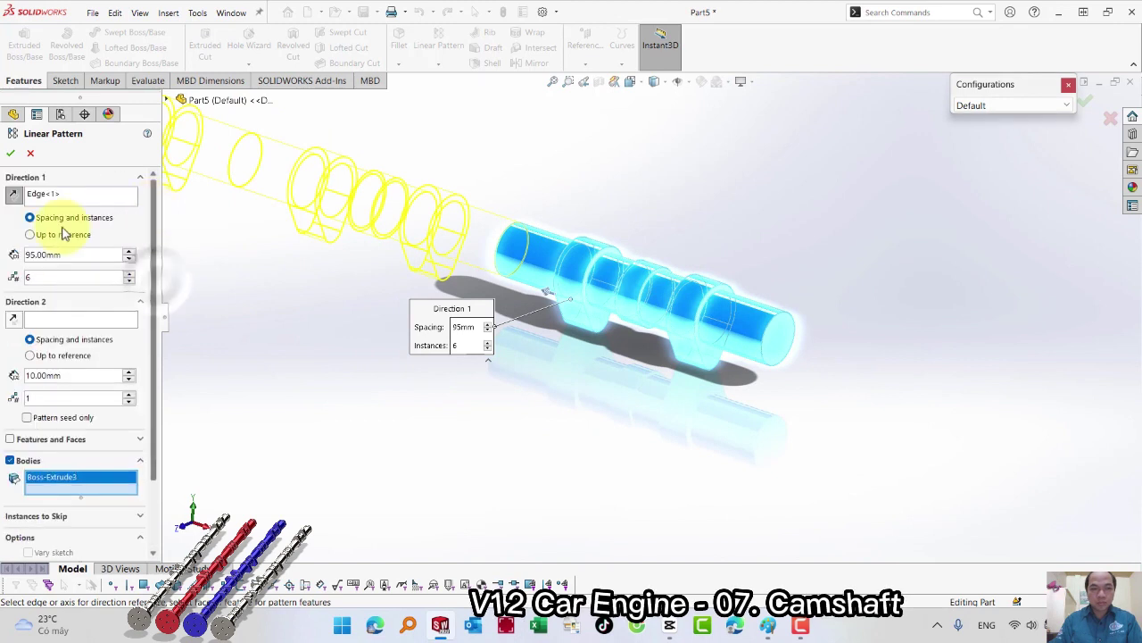
pyautogui.click(15, 196)
pyautogui.click(10, 152)
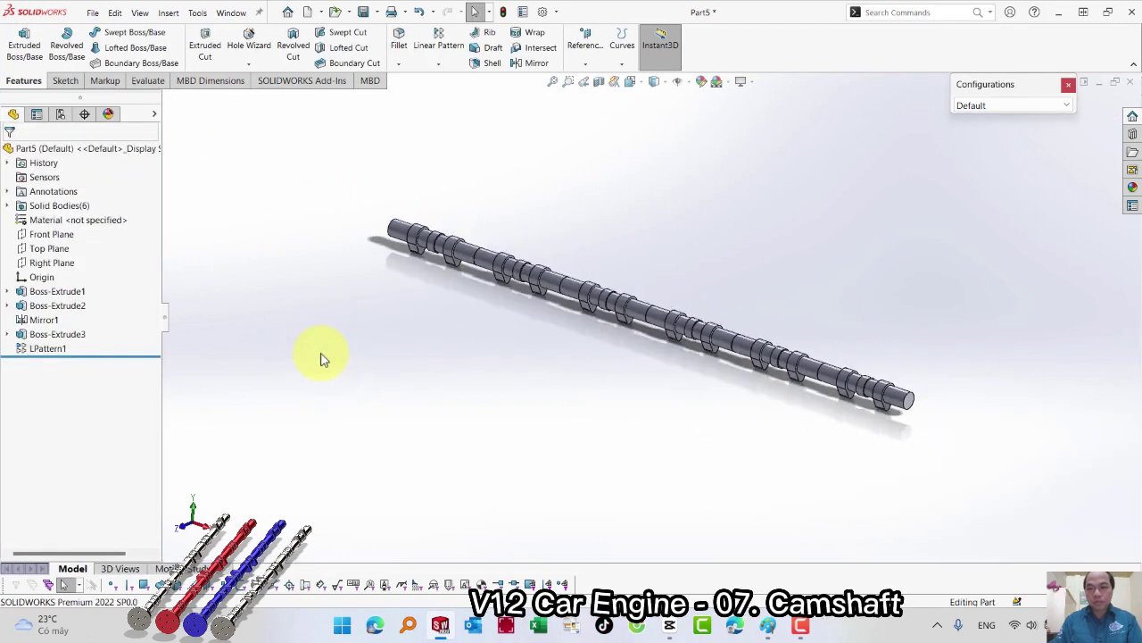
# Start Move/Copy Body and select the third patterned body, LPattern1[3]
pyautogui.click(169, 13)
pyautogui.moveTo(190, 64)
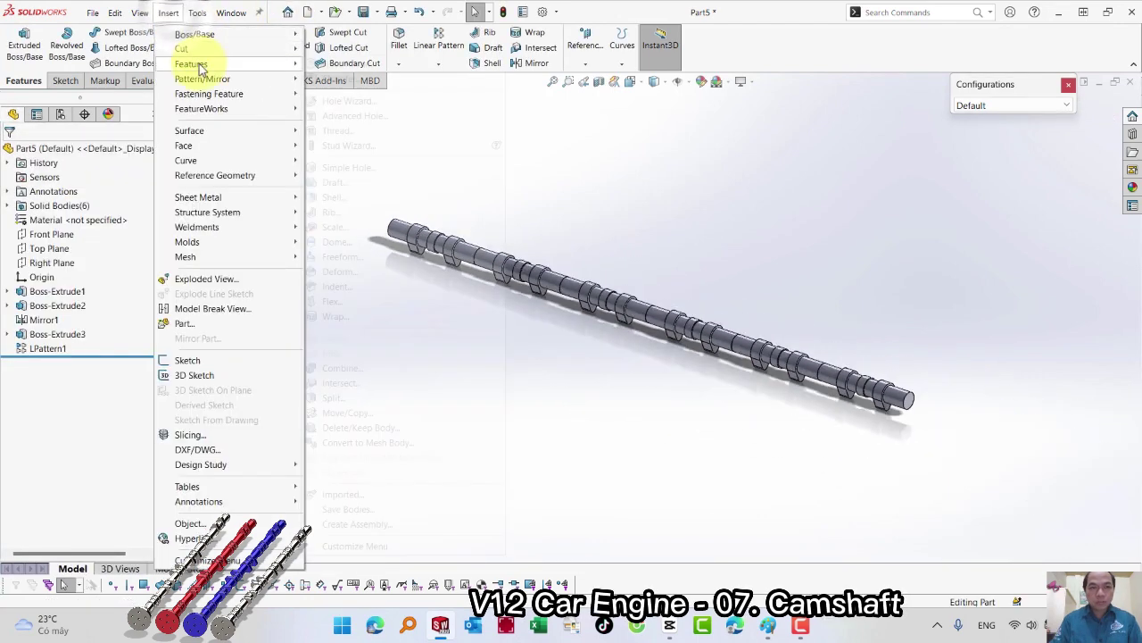
pyautogui.click(346, 413)
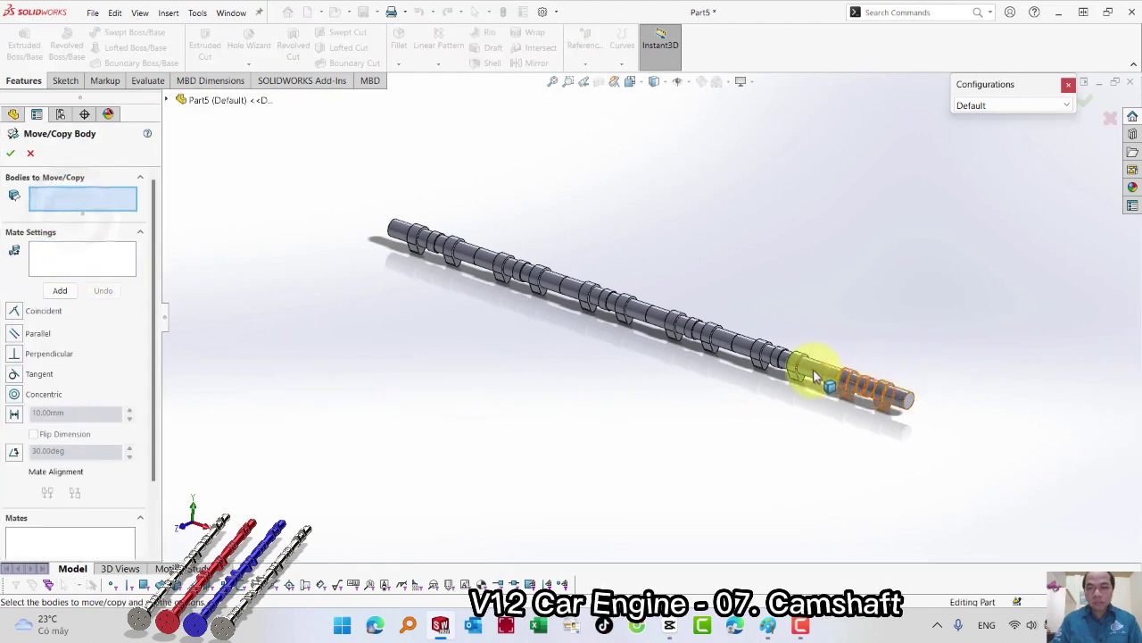
pyautogui.click(706, 350)
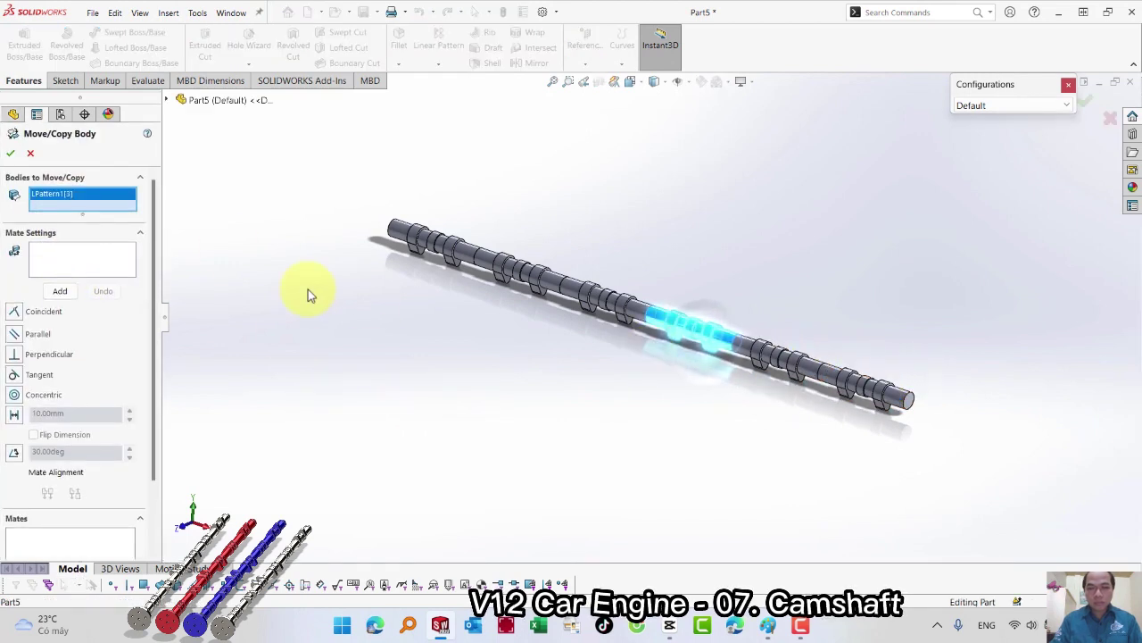
pyautogui.click(140, 13)
pyautogui.moveTo(172, 122)
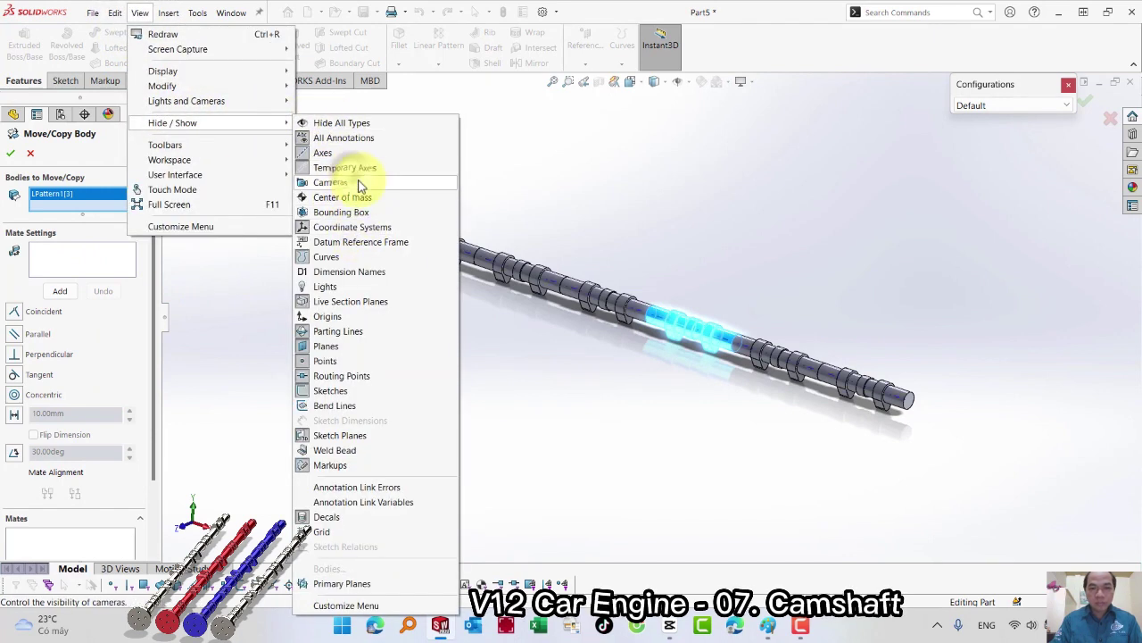
pyautogui.click(606, 373)
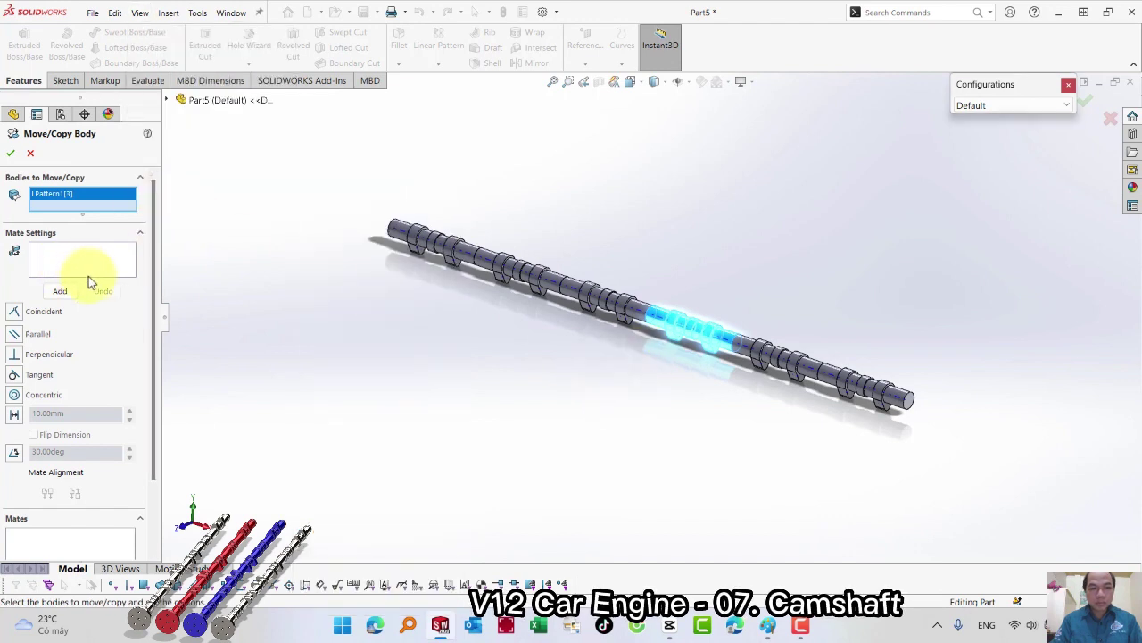
# Switch Move/Copy Body to Translate/Rotate and pick the shaft axis as reference
pyautogui.moveTo(156, 232); pyautogui.dragTo(153, 370)
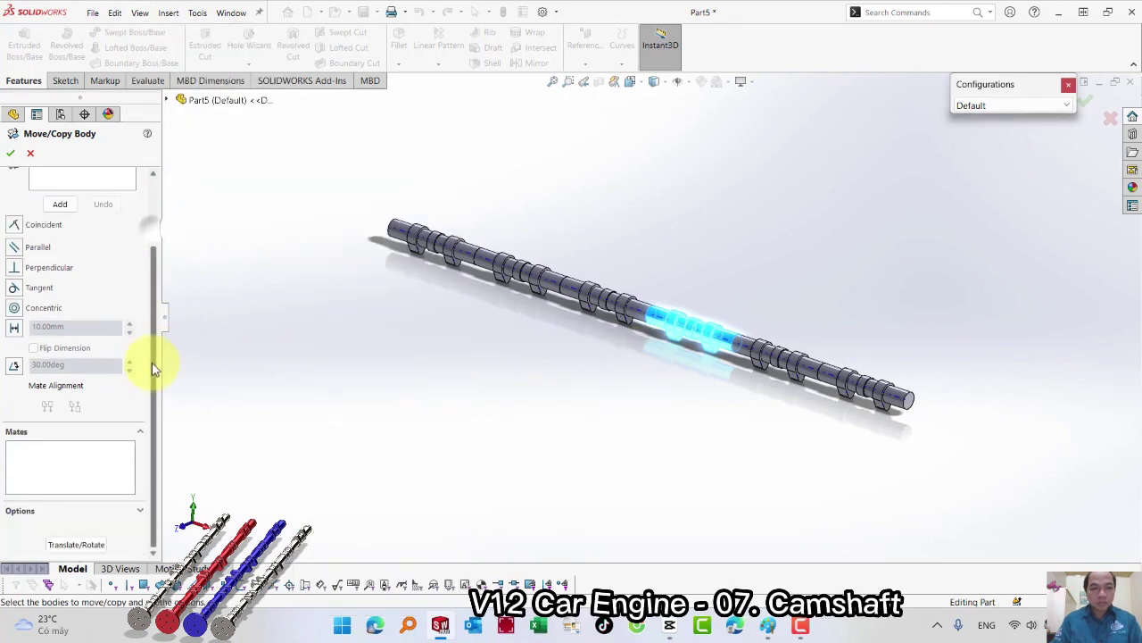
pyautogui.click(77, 544)
pyautogui.click(85, 268)
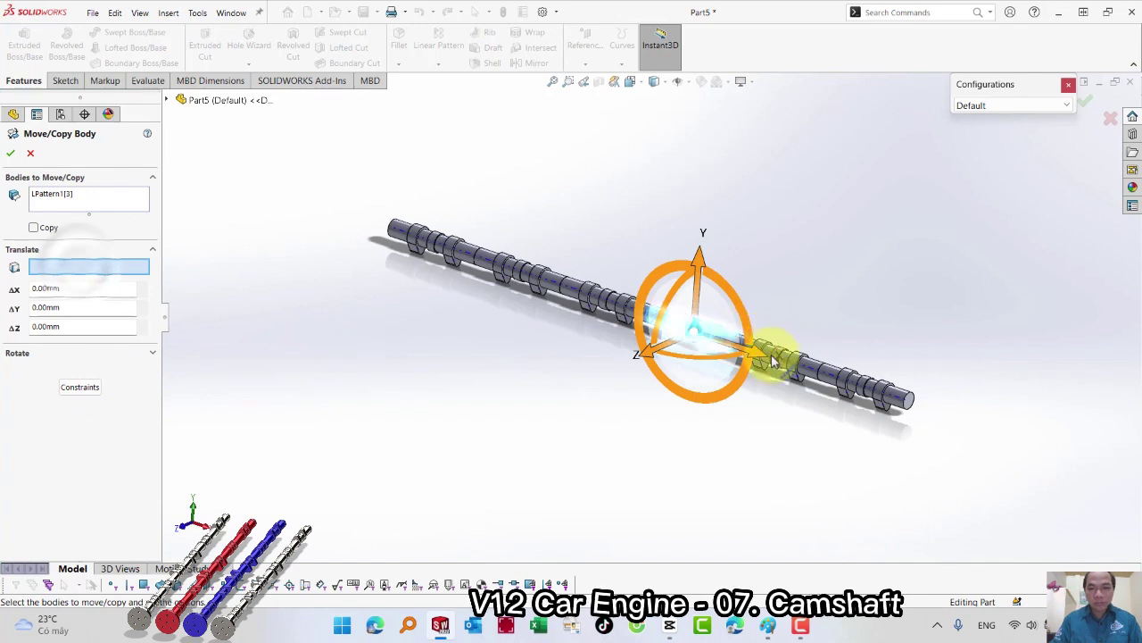
pyautogui.click(825, 382)
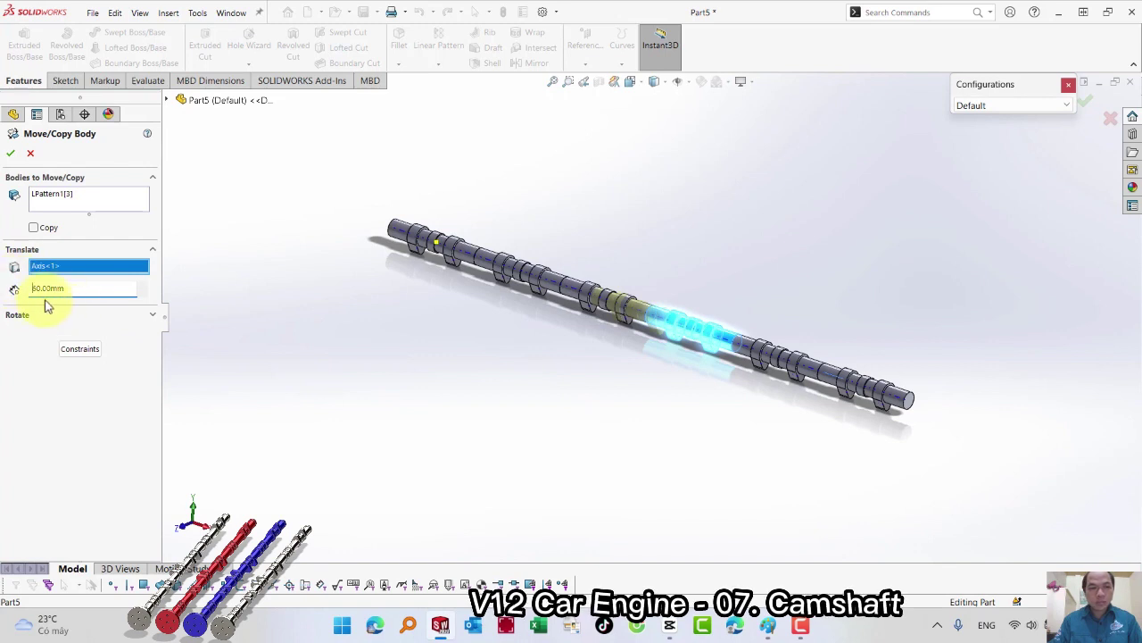
pyautogui.click(80, 349)
pyautogui.moveTo(152, 316); pyautogui.dragTo(153, 395)
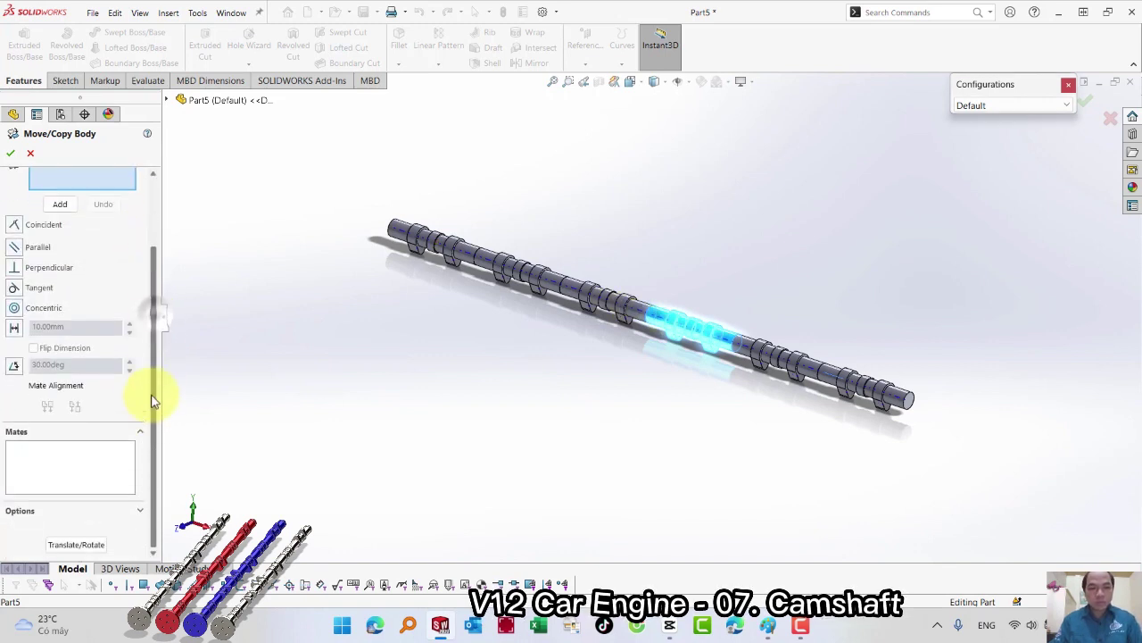
pyautogui.click(103, 538)
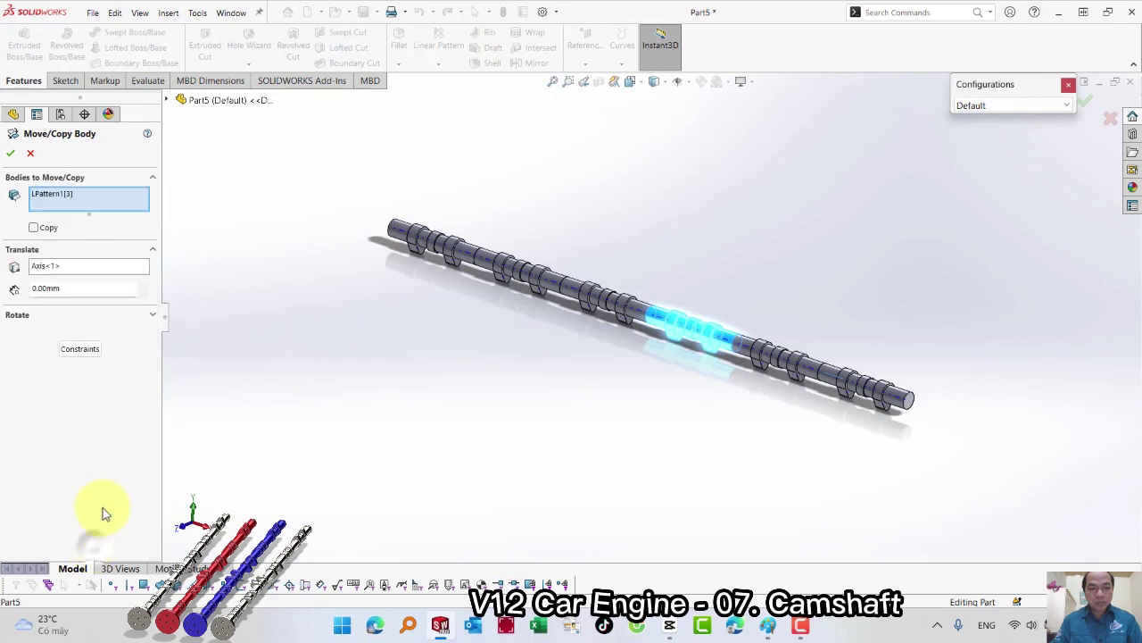
pyautogui.click(29, 316)
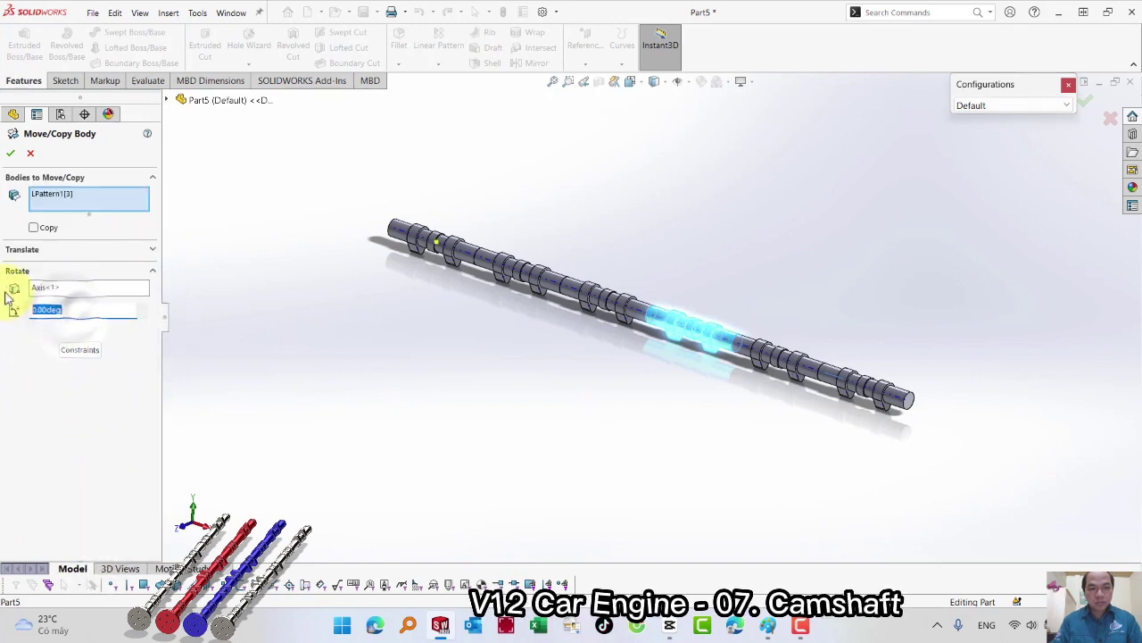
# Rotate LPattern1[3] 60° about Axis<1>, creating Body-Move/Copy1
pyautogui.click(87, 289)
pyautogui.scroll(-2, 714, 328)
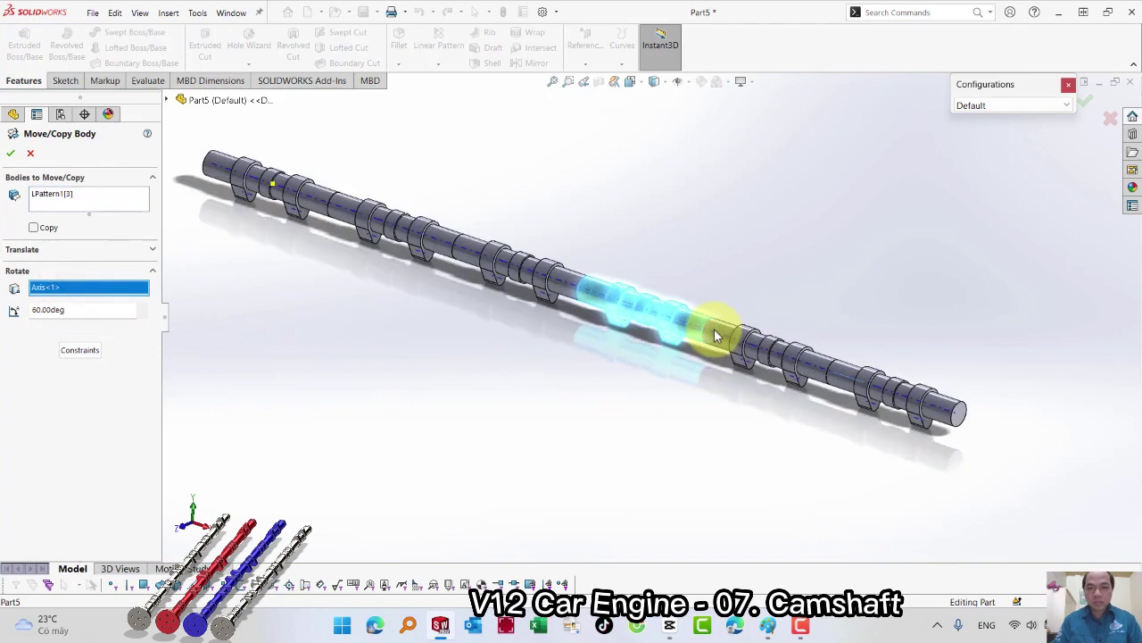
pyautogui.scroll(-2, 583, 308)
pyautogui.scroll(-2, 556, 311)
pyautogui.scroll(-2, 536, 299)
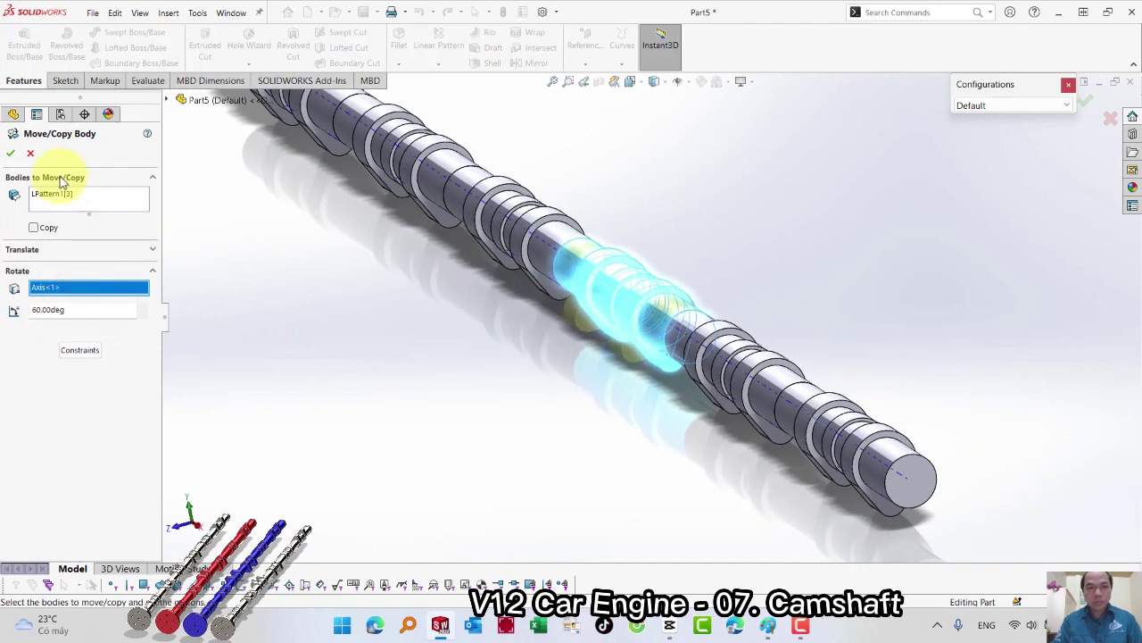
pyautogui.click(11, 154)
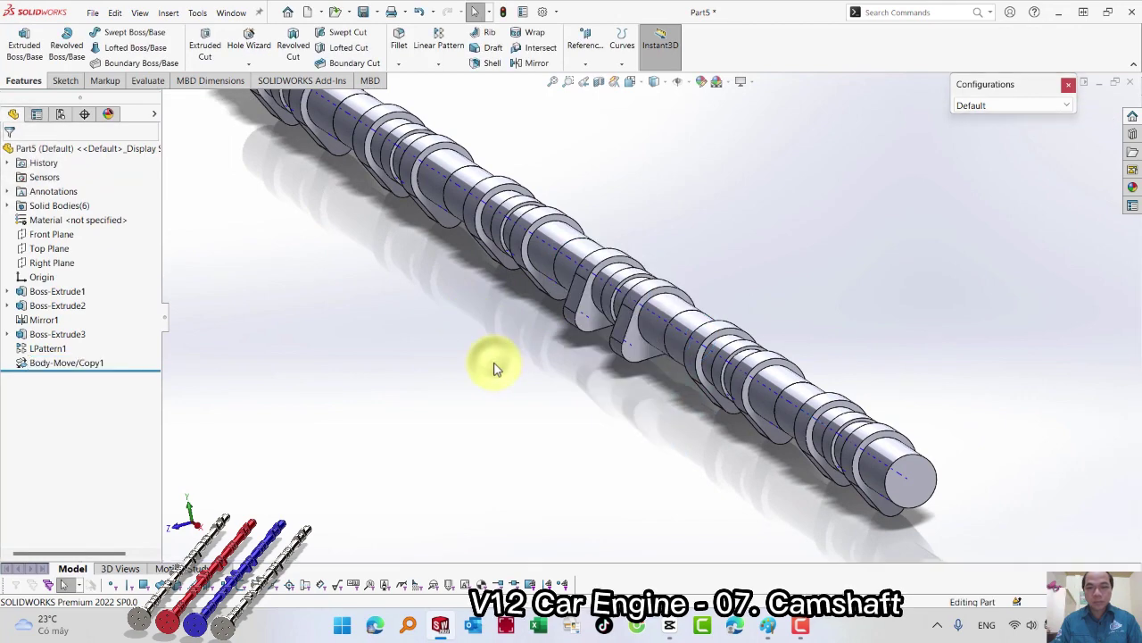
pyautogui.scroll(3, 656, 348)
pyautogui.moveTo(656, 348)
pyautogui.mouseDown(button='middle')
pyautogui.moveTo(681, 295)
pyautogui.moveTo(528, 298)
pyautogui.moveTo(527, 254)
pyautogui.mouseUp(button='middle')
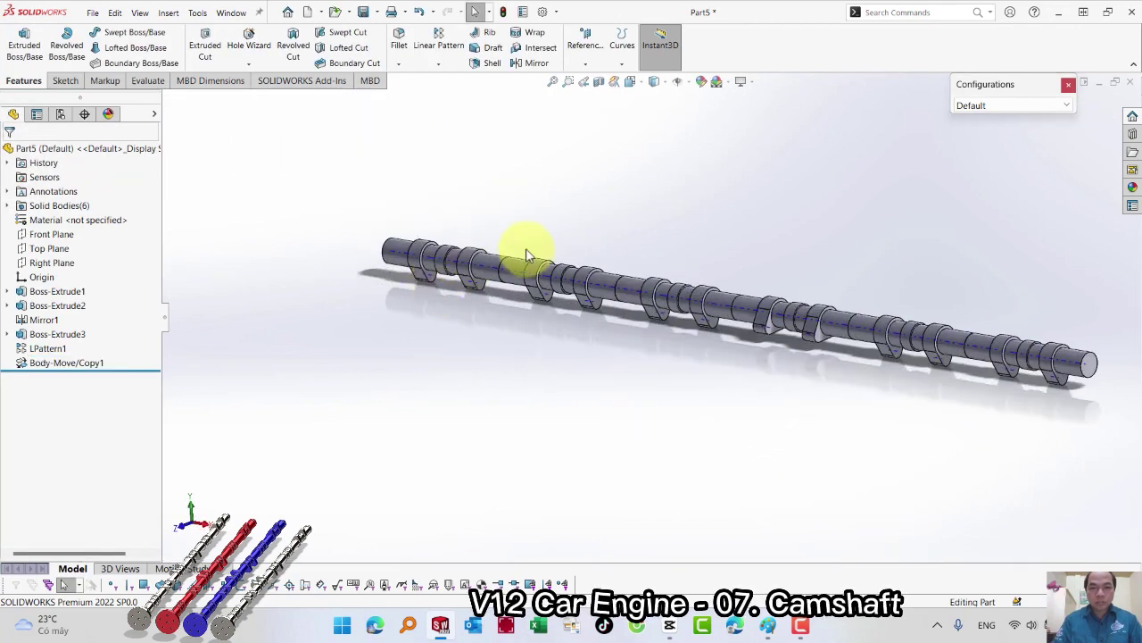
# Rotate body LPattern1[1] 120° about the shaft axis Axis<1> with a Move/Copy Body feature
pyautogui.click(168, 12)
pyautogui.moveTo(192, 64)
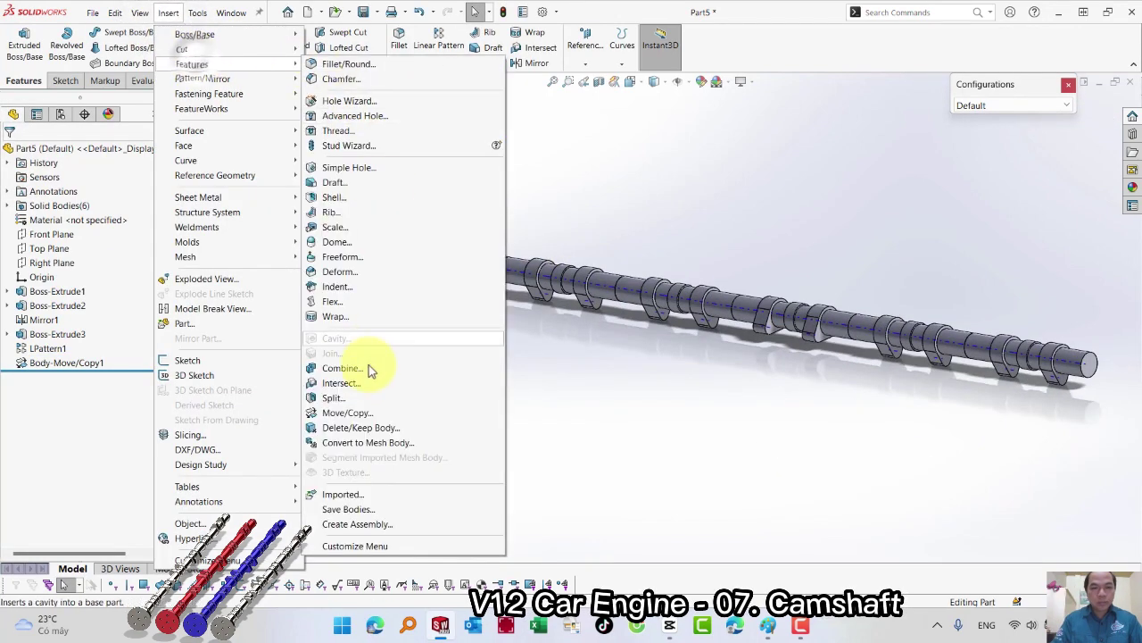
pyautogui.click(346, 412)
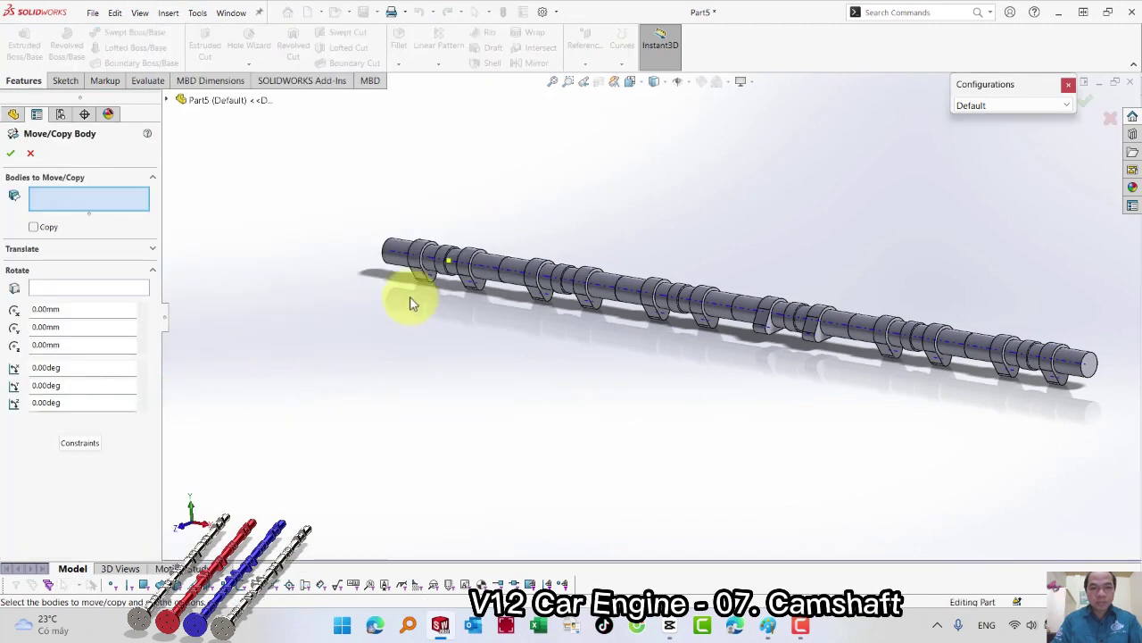
pyautogui.click(557, 277)
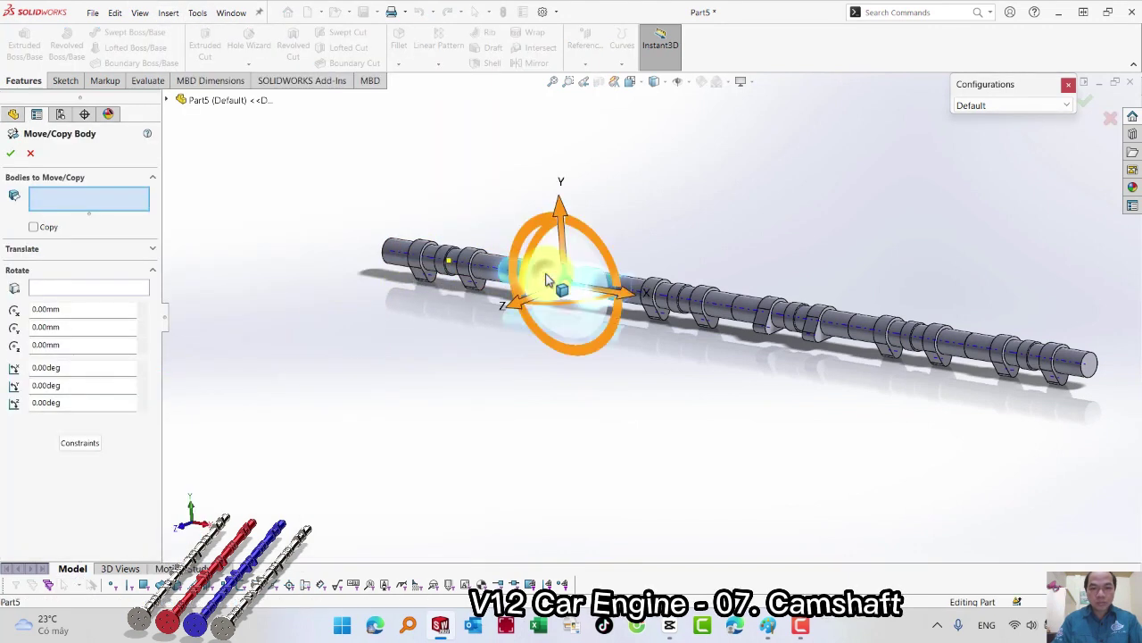
pyautogui.click(72, 288)
pyautogui.click(744, 312)
pyautogui.write('120')
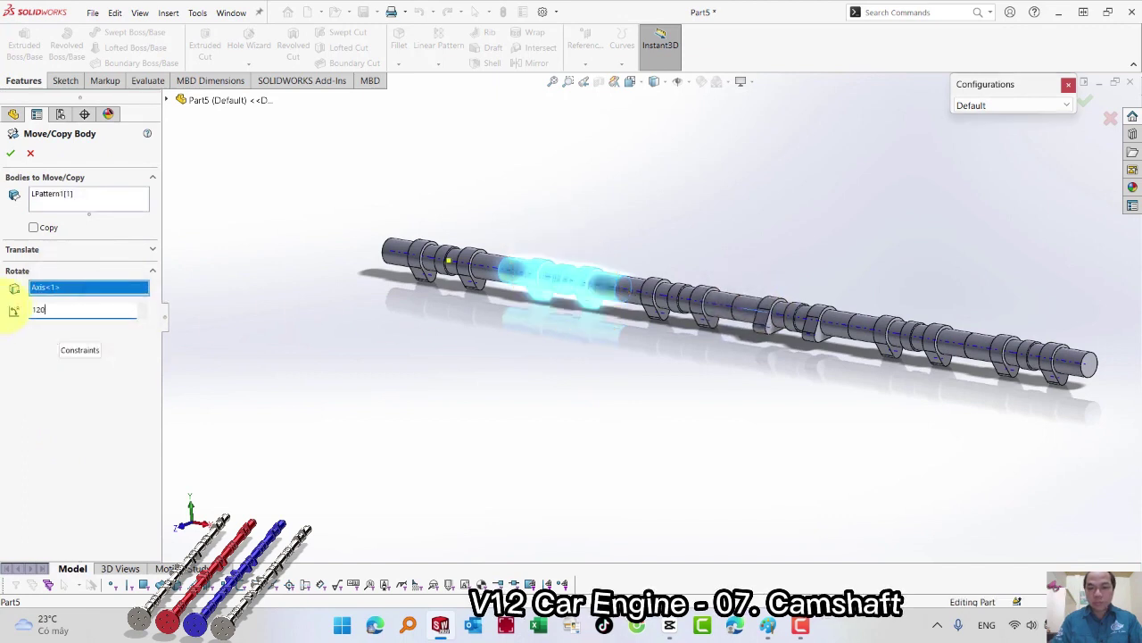
pyautogui.moveTo(477, 268); pyautogui.dragTo(622, 249, button='middle')
pyautogui.scroll(-5, 592, 250)
pyautogui.scroll(-2, 625, 255)
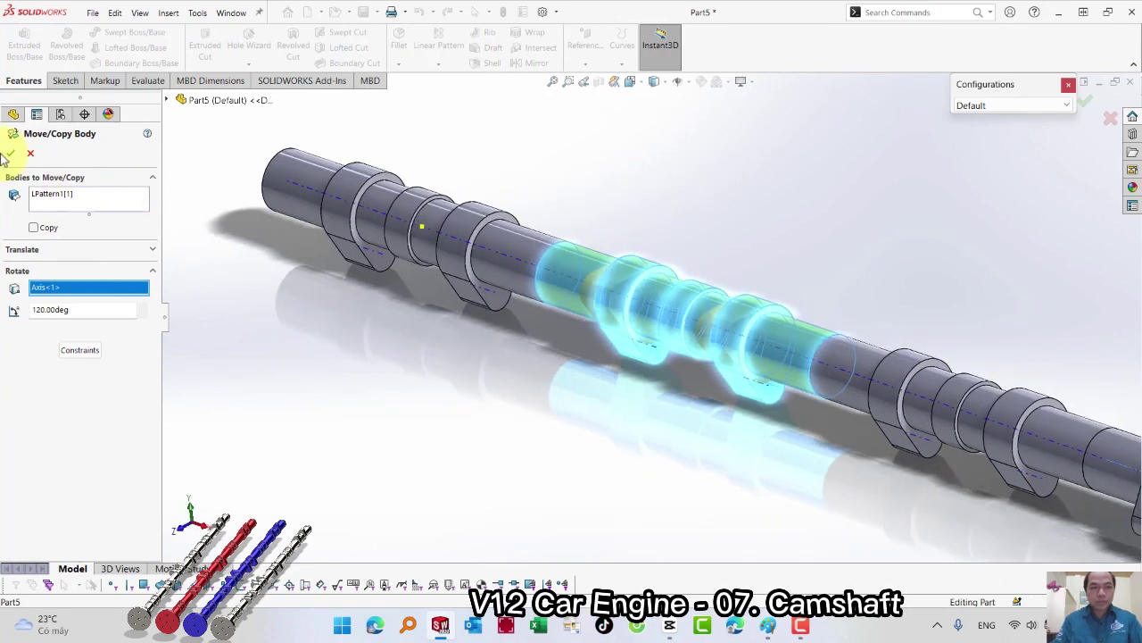
pyautogui.press('Return')
pyautogui.scroll(2, 542, 441)
pyautogui.scroll(3, 543, 441)
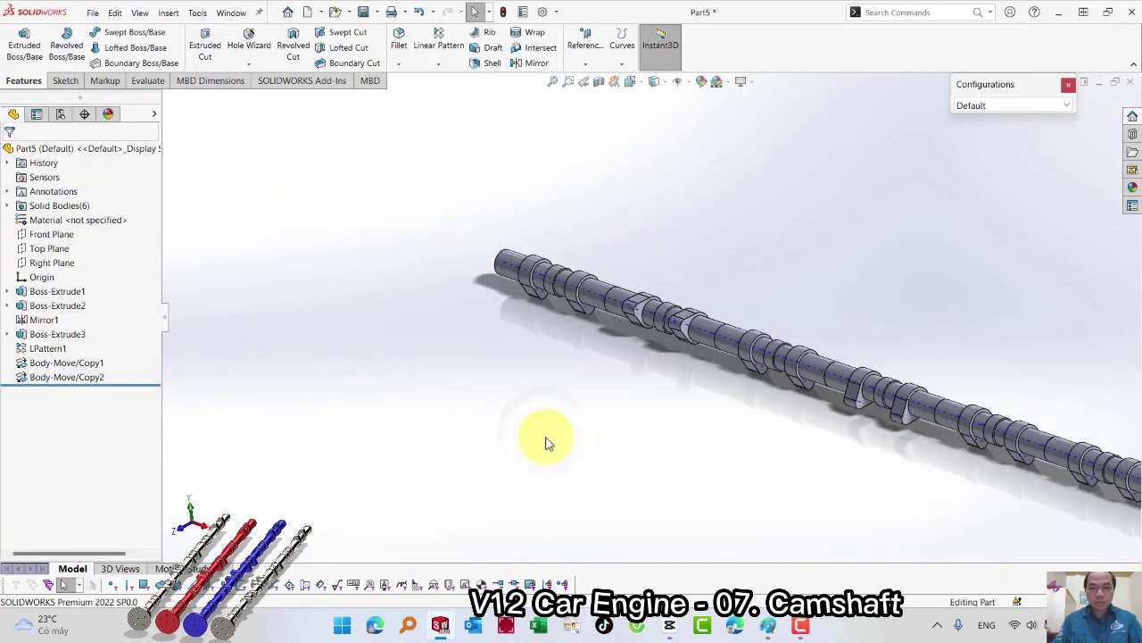
pyautogui.scroll(2, 878, 432)
pyautogui.scroll(-2, 877, 431)
# Rotate body LPattern1[4] 300° about Axis<1>, creating Body-Move/Copy3
pyautogui.click(168, 12)
pyautogui.moveTo(191, 63)
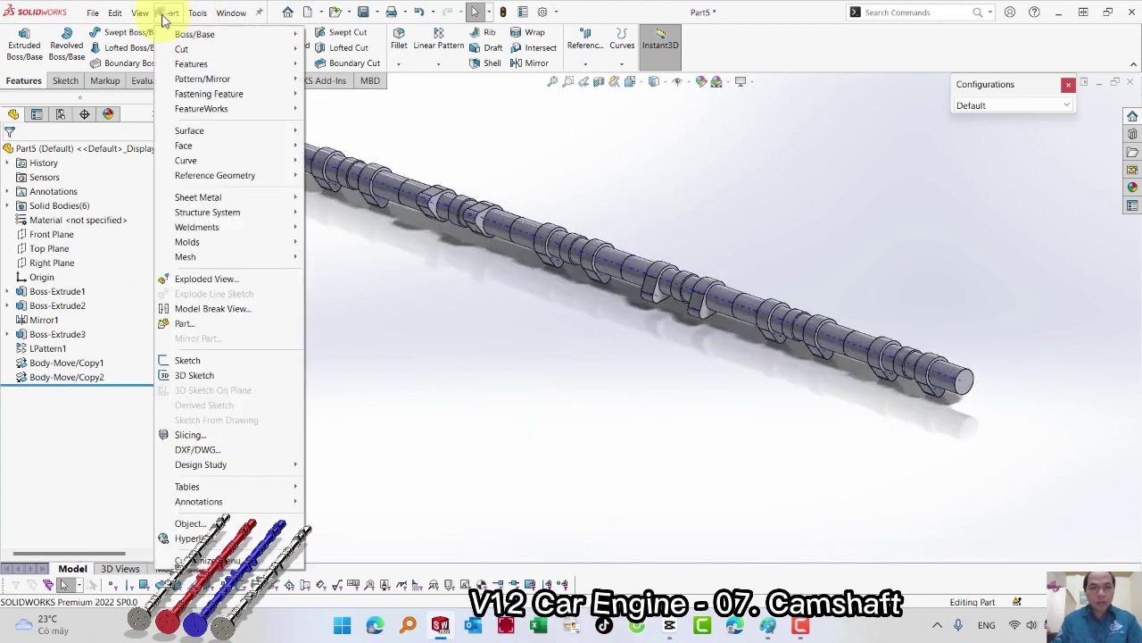
pyautogui.click(354, 415)
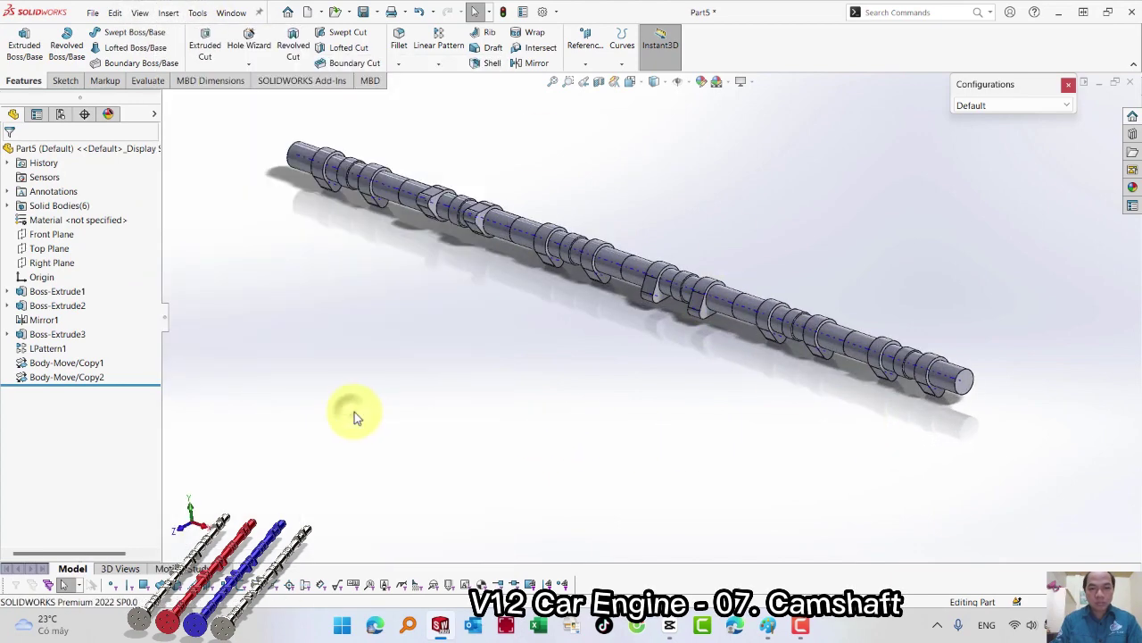
pyautogui.click(802, 343)
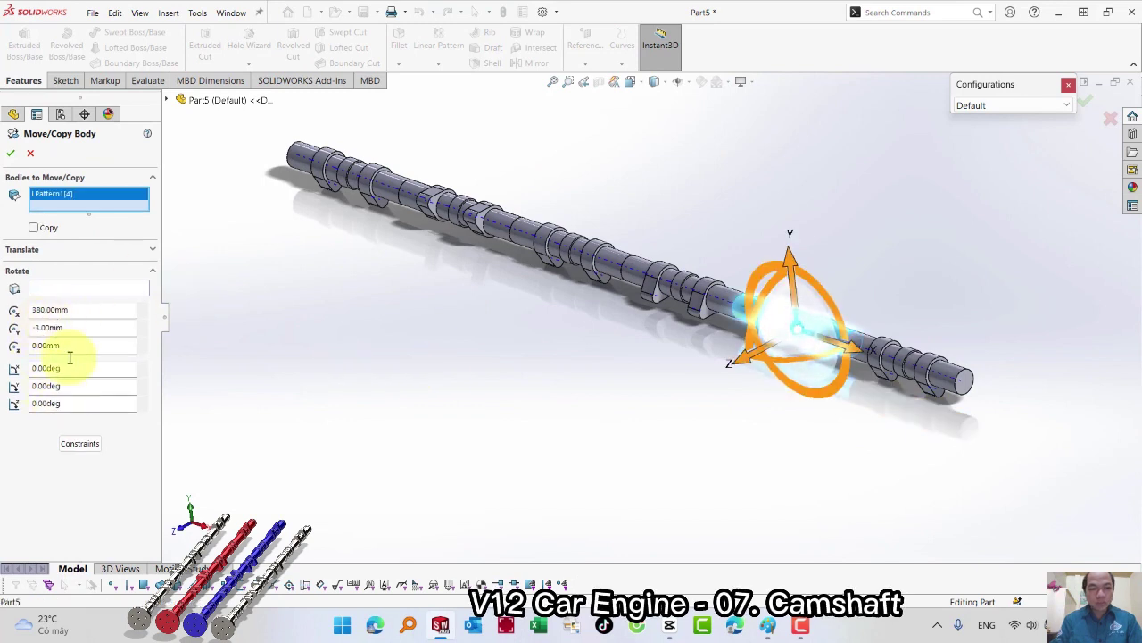
pyautogui.click(133, 287)
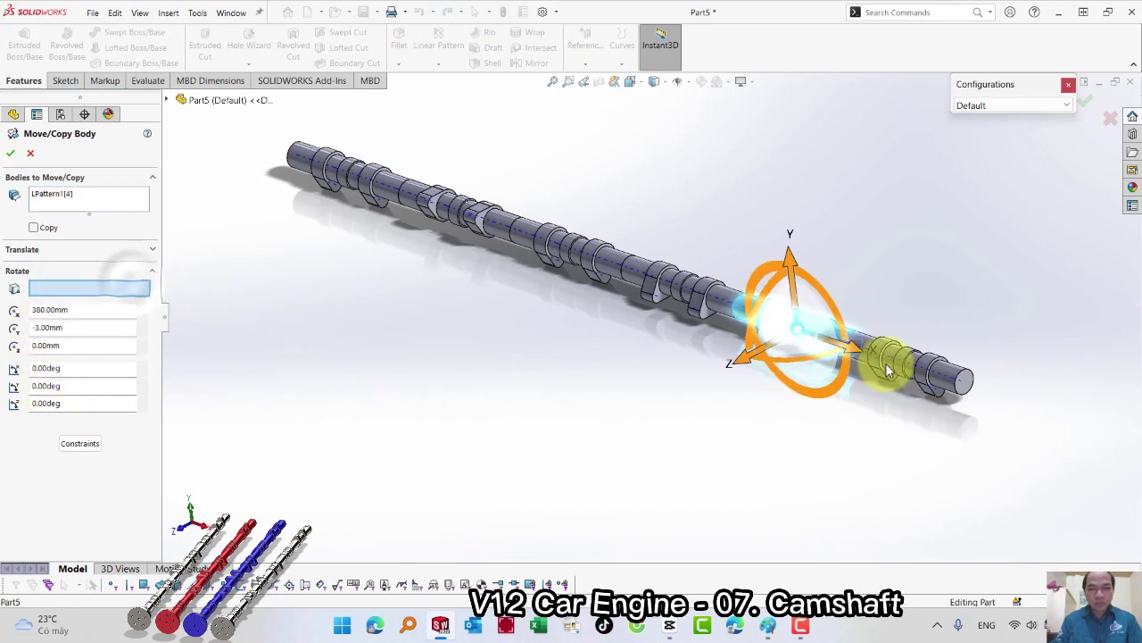
pyautogui.click(941, 381)
pyautogui.write('300')
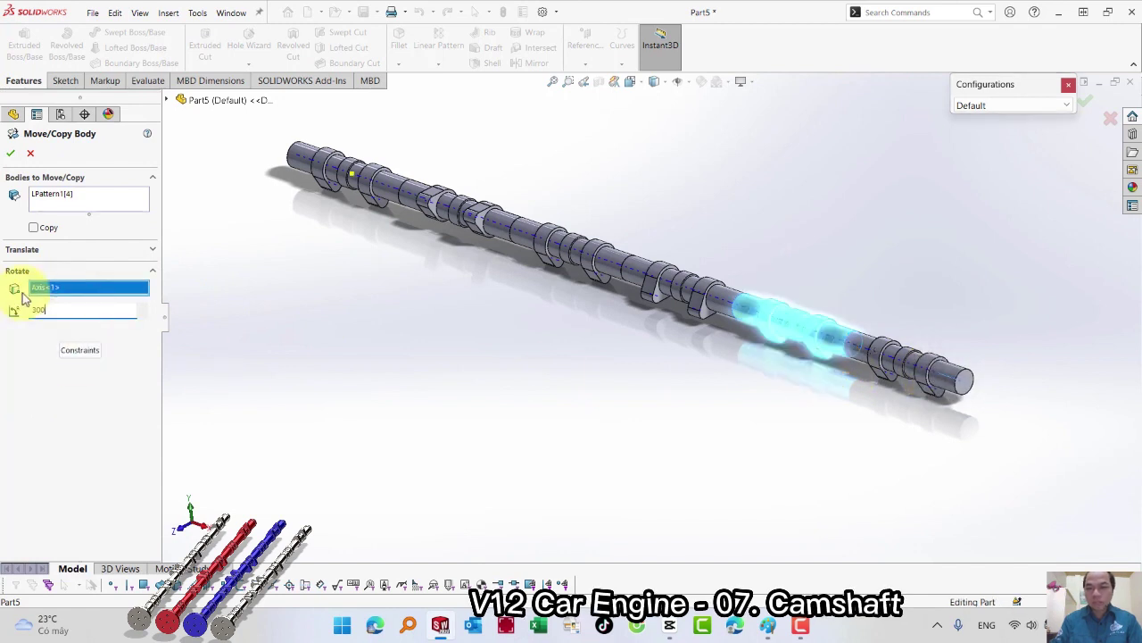
pyautogui.scroll(-3, 706, 357)
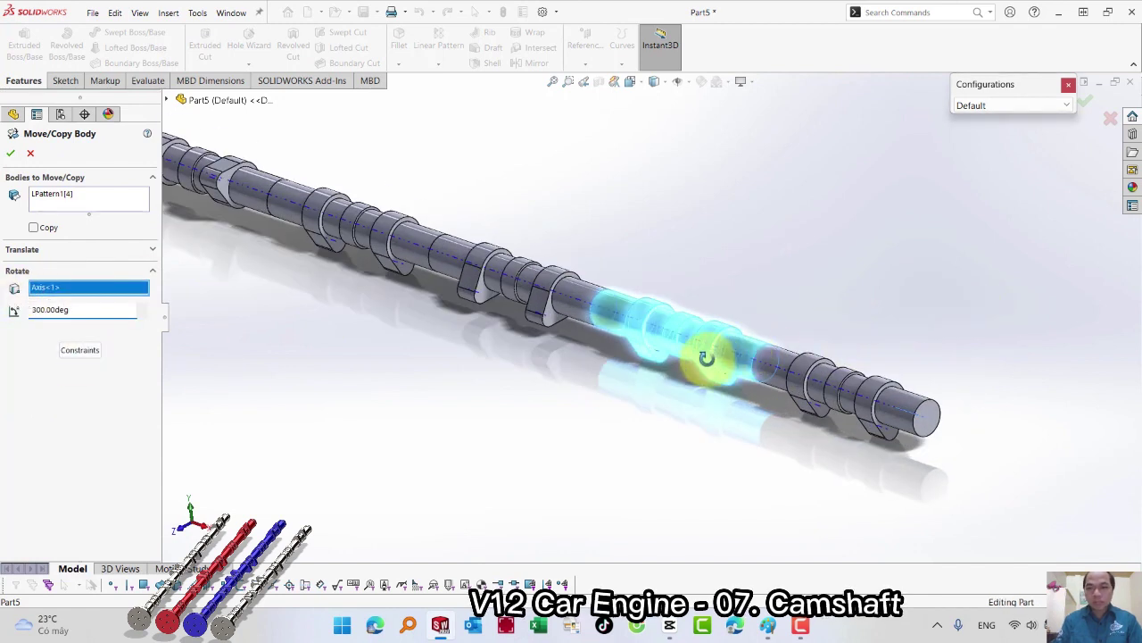
pyautogui.moveTo(706, 357); pyautogui.dragTo(690, 360, button='middle')
pyautogui.click(11, 155)
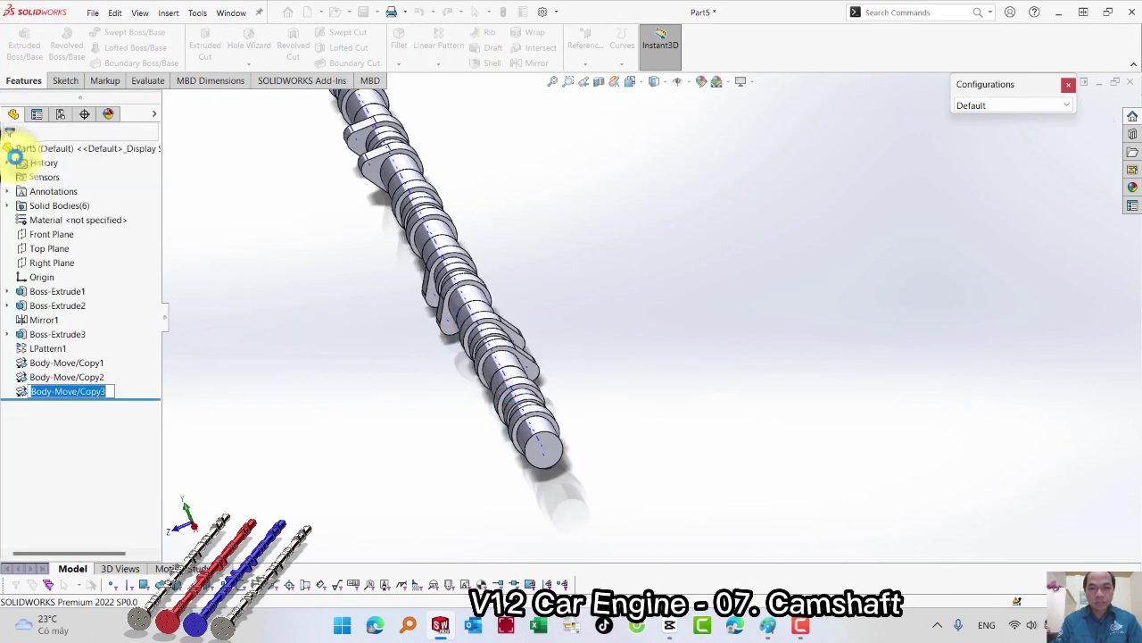
# Rotate body LPattern1[2] 240° about Axis<1>, creating Body-Move/Copy4
pyautogui.moveTo(492, 349)
pyautogui.mouseDown(button='middle')
pyautogui.moveTo(553, 360)
pyautogui.moveTo(492, 344)
pyautogui.mouseUp(button='middle')
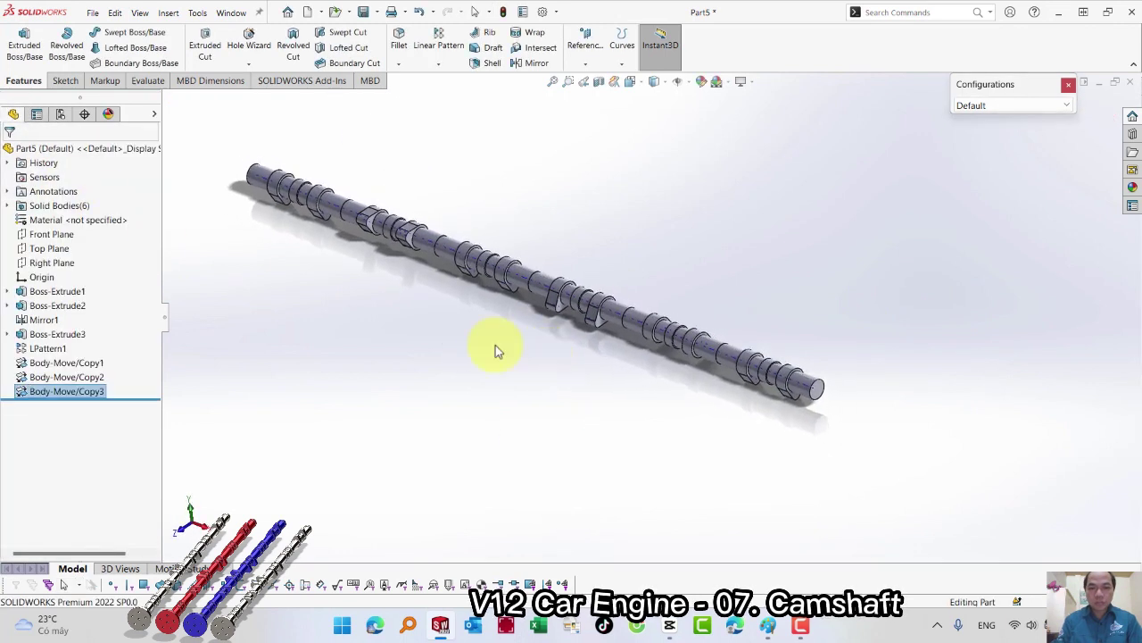
pyautogui.click(167, 14)
pyautogui.moveTo(191, 63)
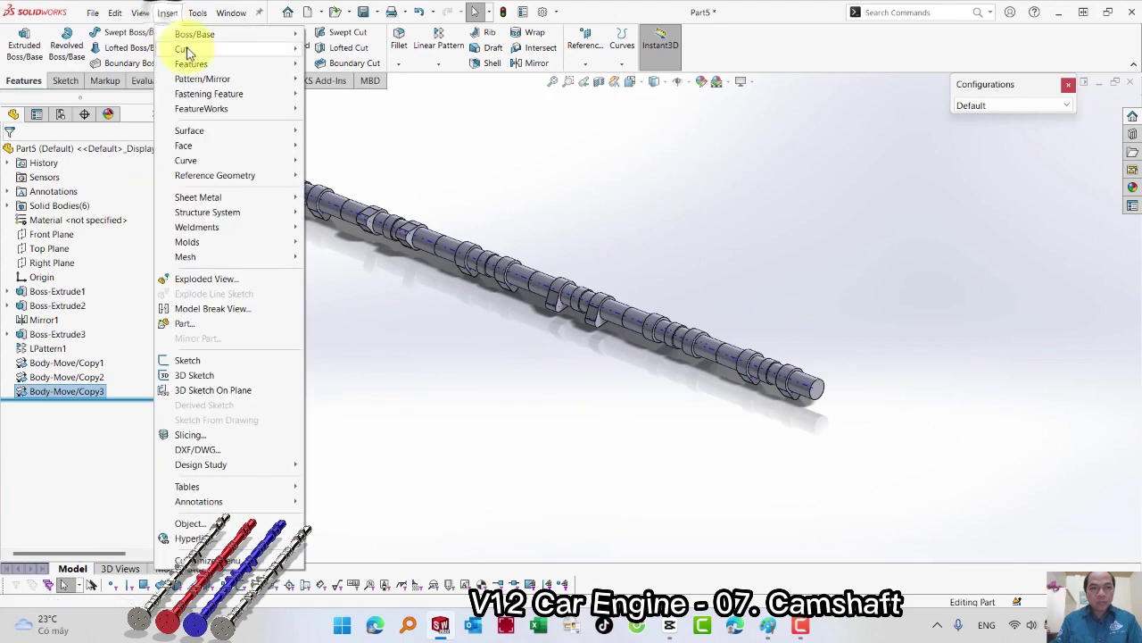
pyautogui.click(354, 413)
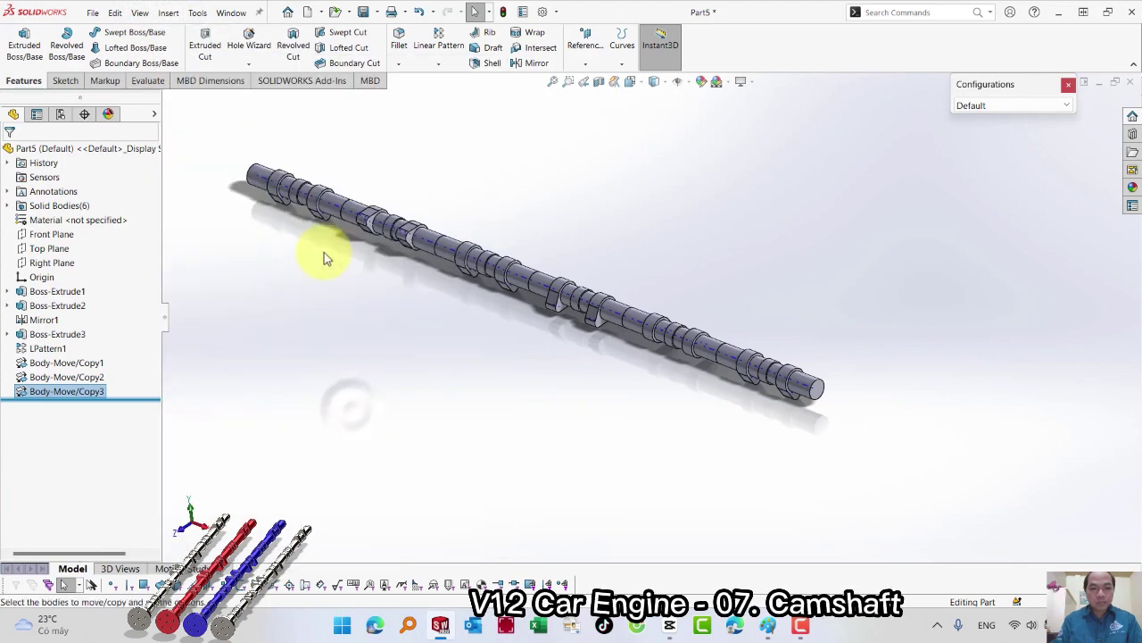
pyautogui.click(473, 258)
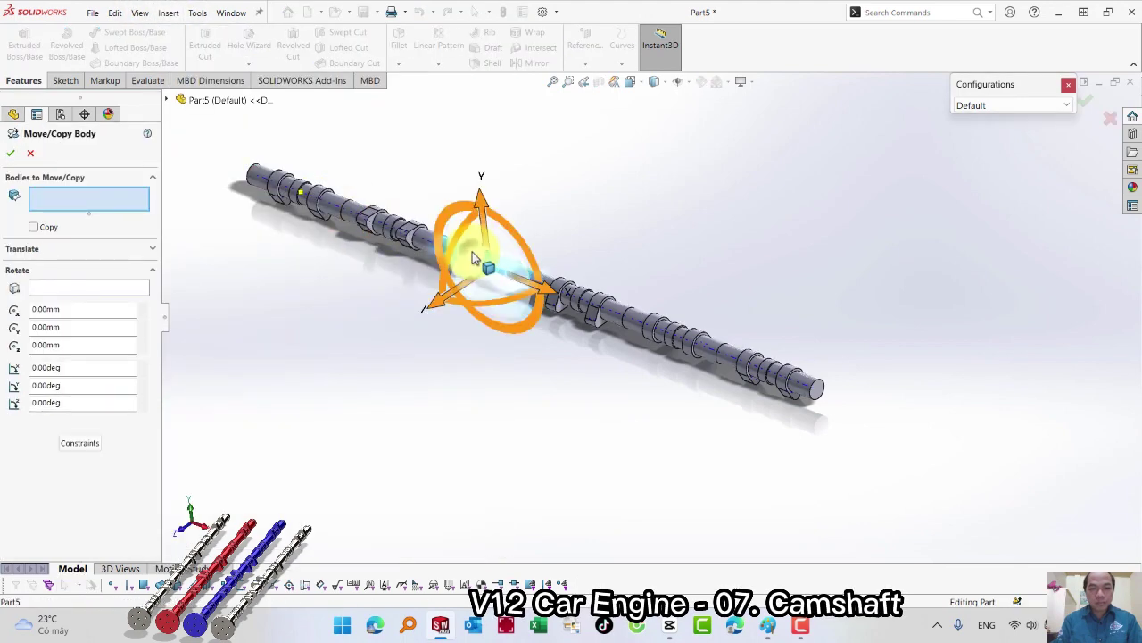
pyautogui.click(65, 289)
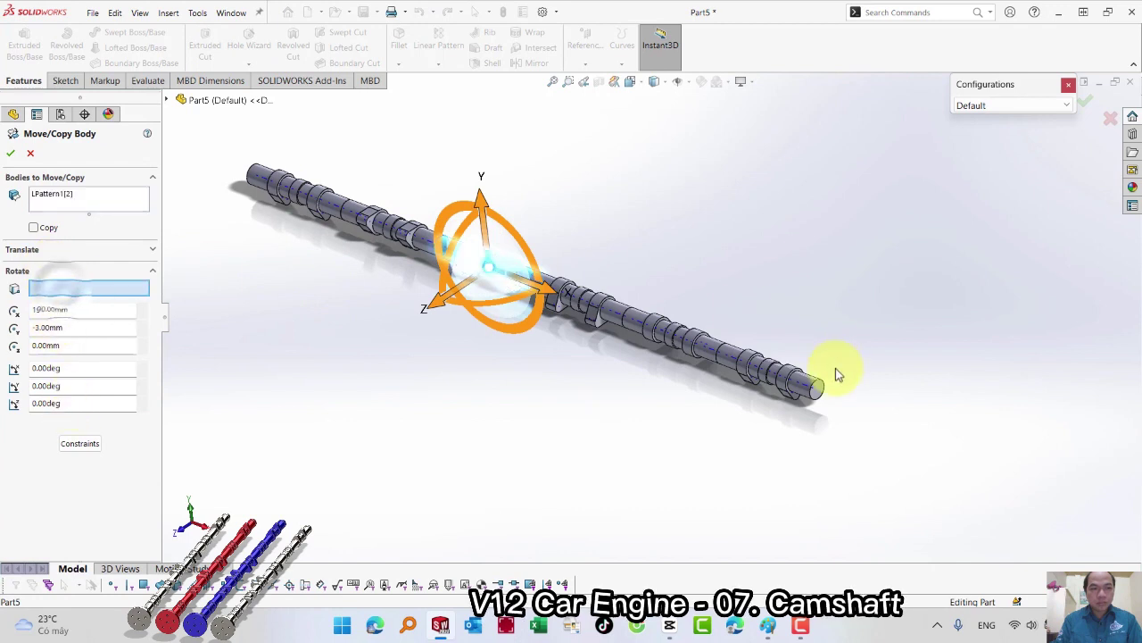
pyautogui.click(806, 391)
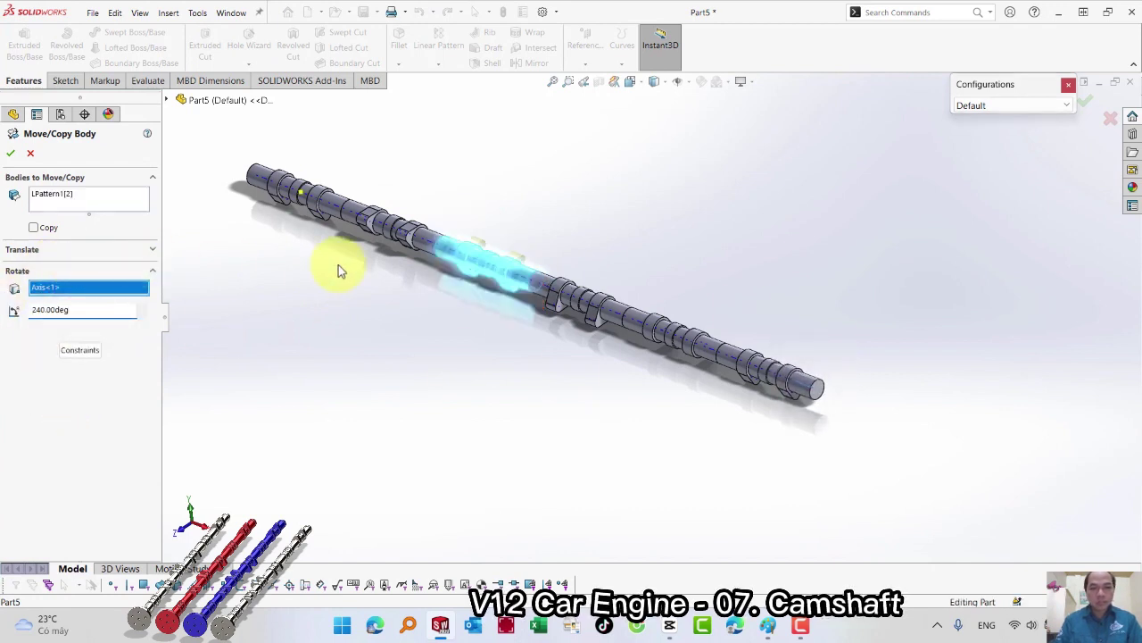
pyautogui.scroll(-2, 469, 236)
pyautogui.scroll(-3, 549, 301)
pyautogui.scroll(-2, 487, 258)
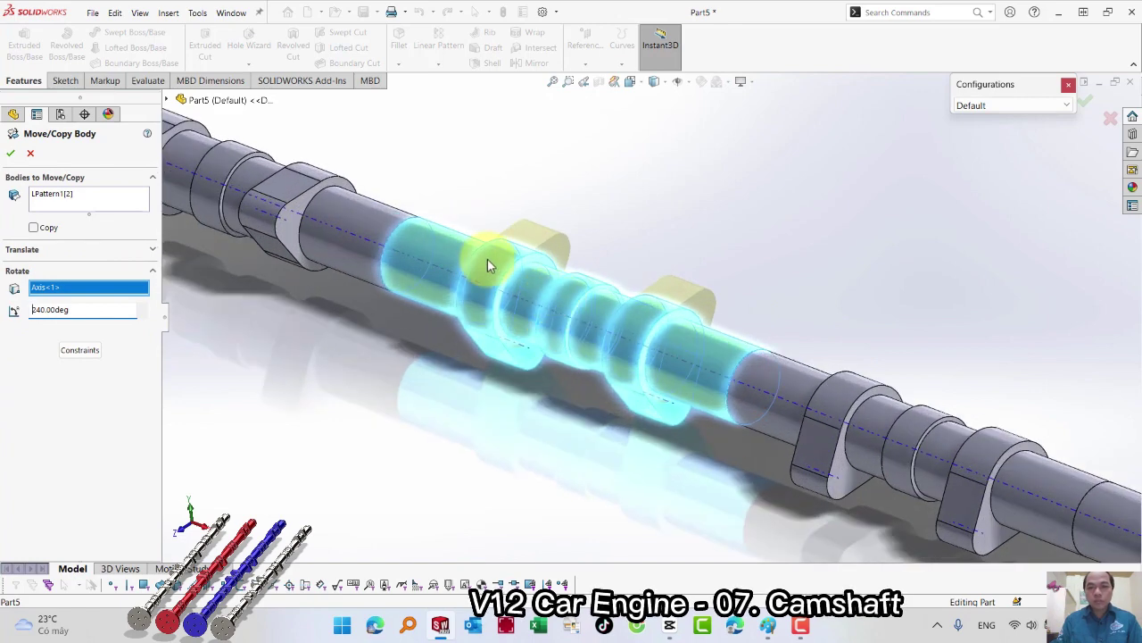
pyautogui.click(13, 153)
pyautogui.scroll(2, 701, 328)
pyautogui.scroll(2, 723, 331)
# Rotate the right-end body LPattern1[5] about Axis<1>, creating Body-Move/Copy5
pyautogui.scroll(2, 684, 354)
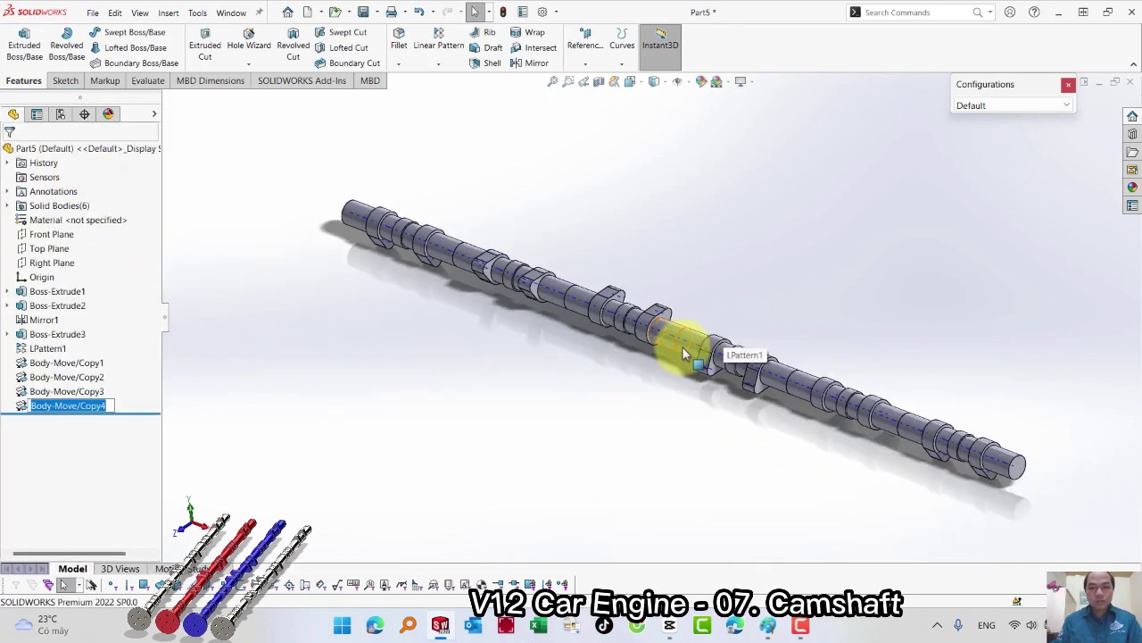
pyautogui.click(168, 12)
pyautogui.moveTo(193, 63)
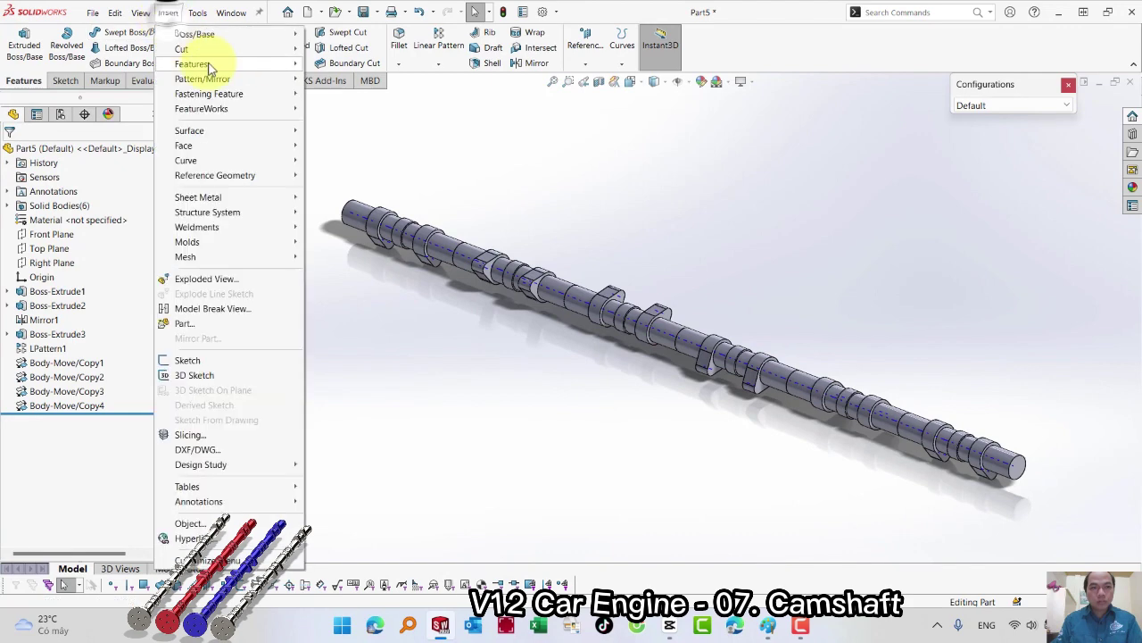
pyautogui.click(367, 415)
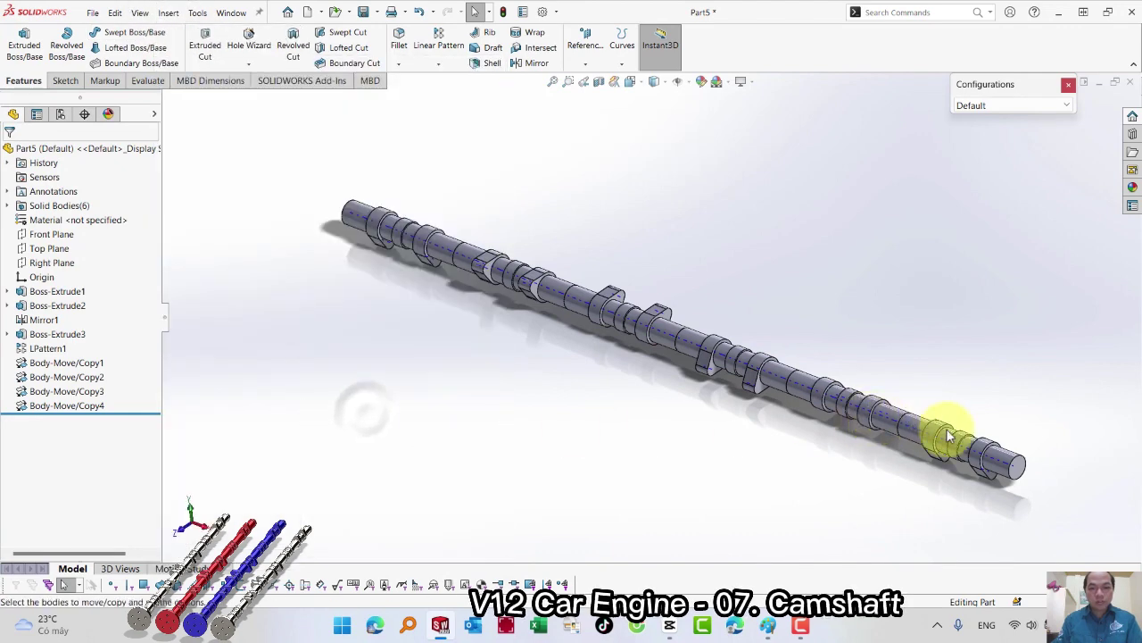
pyautogui.click(973, 442)
pyautogui.click(49, 287)
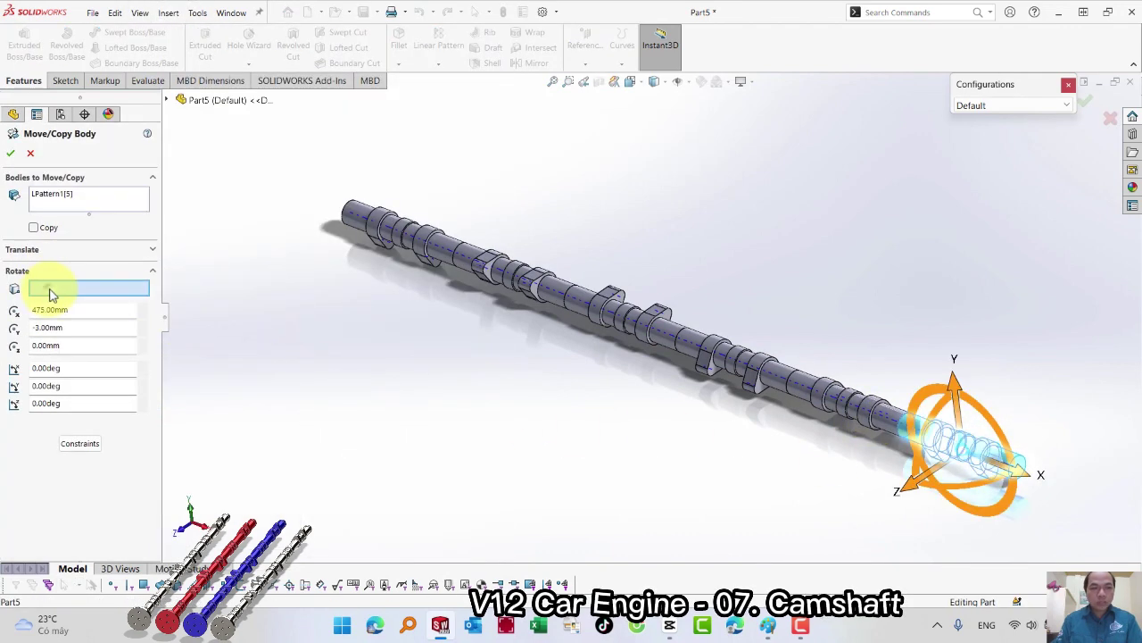
pyautogui.click(806, 398)
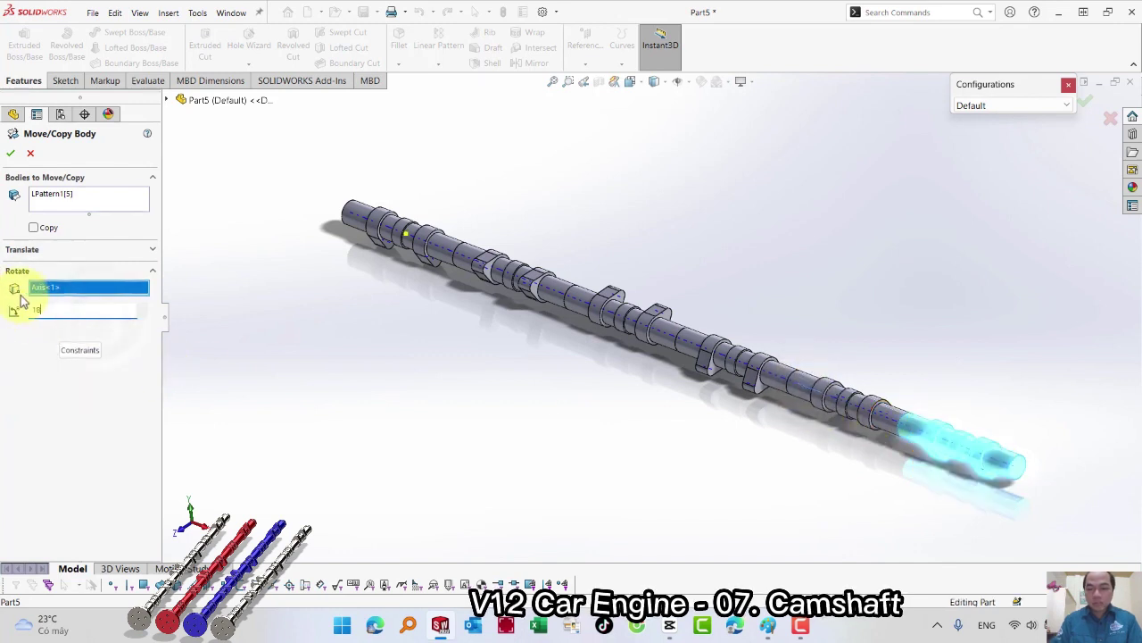
pyautogui.click(11, 154)
# Sketch on the camshaft's right end face, converting its edge into a circle
pyautogui.moveTo(378, 357); pyautogui.dragTo(421, 300, button='right')
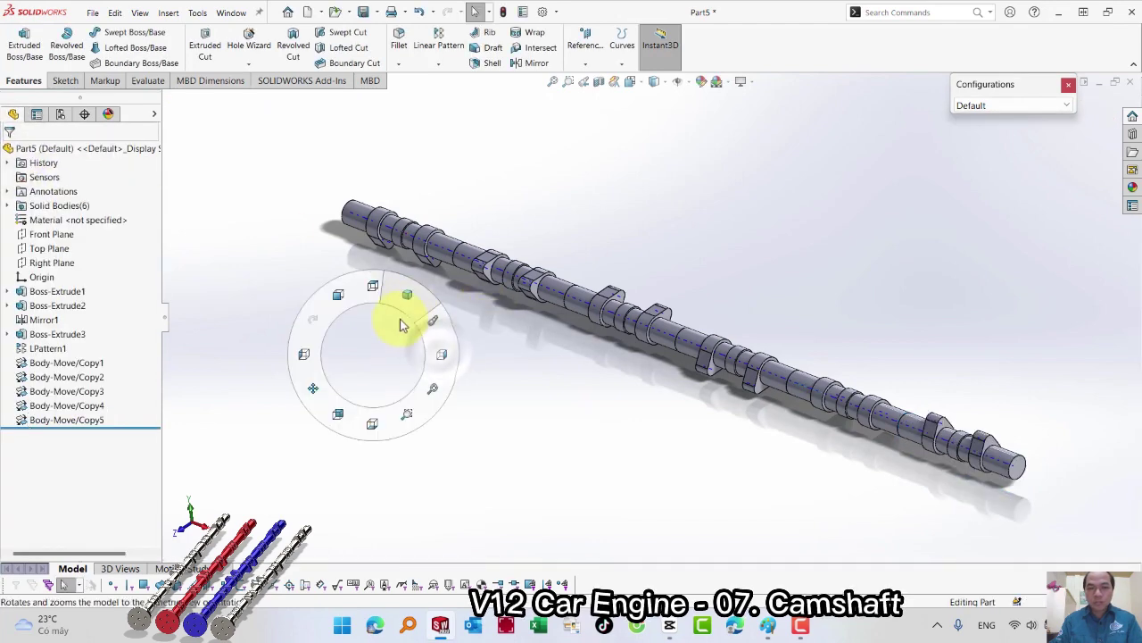
pyautogui.moveTo(849, 318); pyautogui.dragTo(413, 294, button='middle')
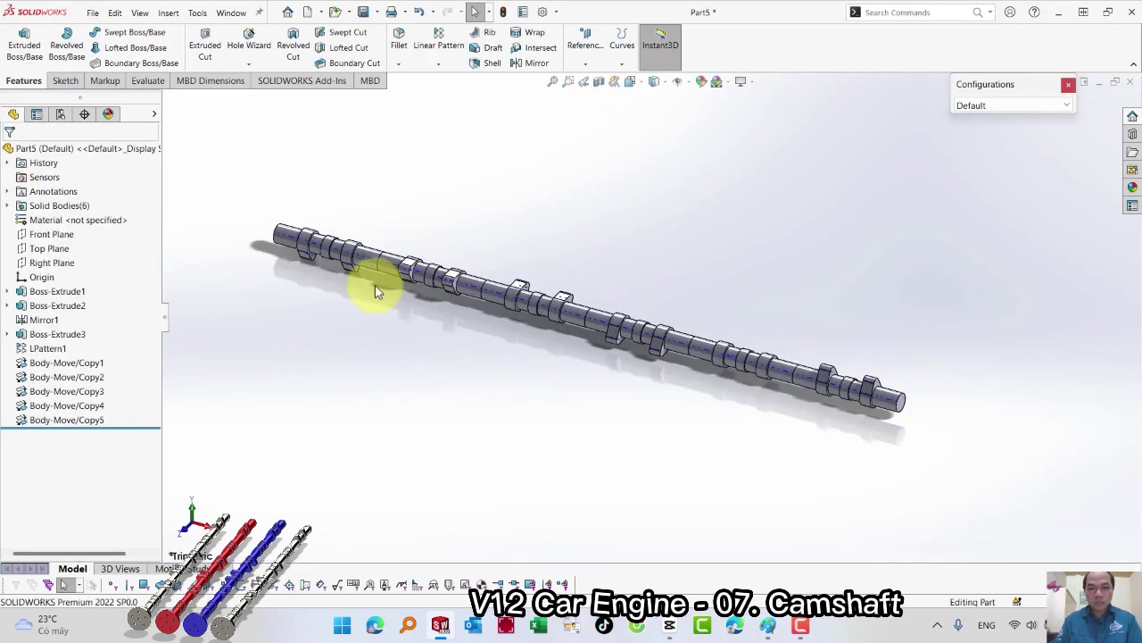
pyautogui.scroll(-2, 904, 389)
pyautogui.scroll(-5, 867, 388)
pyautogui.click(849, 390)
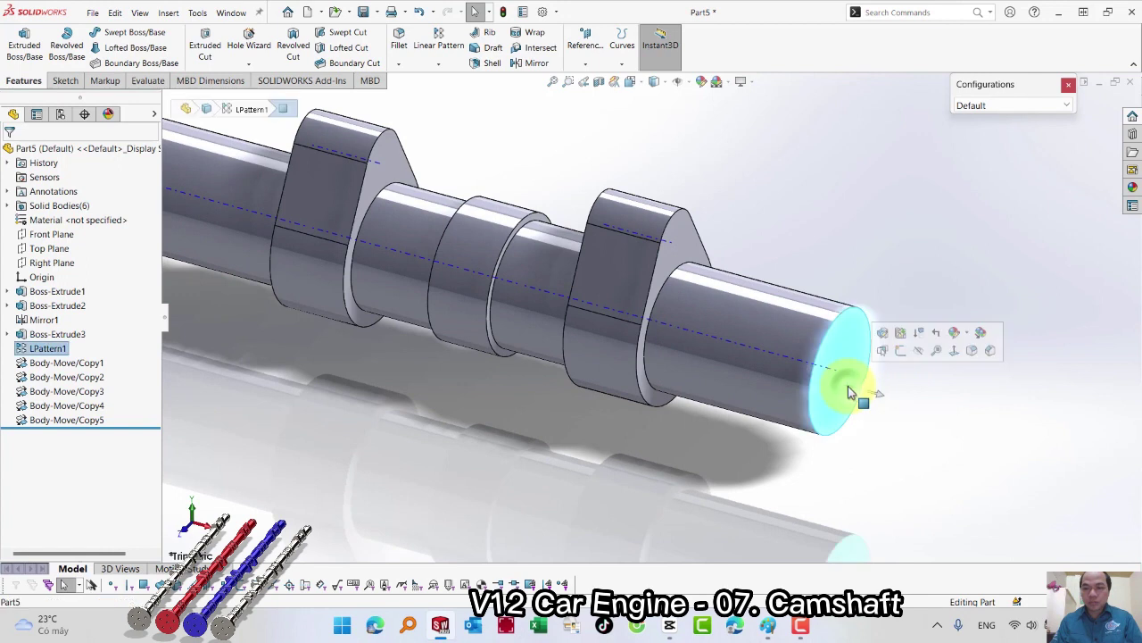
pyautogui.press('s')
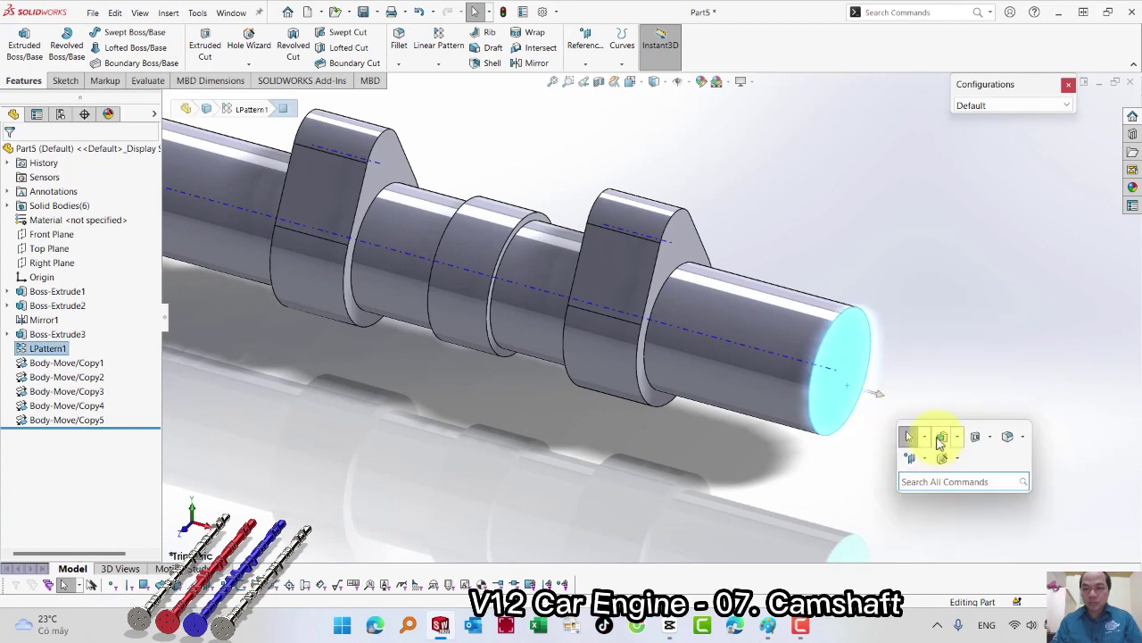
pyautogui.click(897, 313)
pyautogui.press('s')
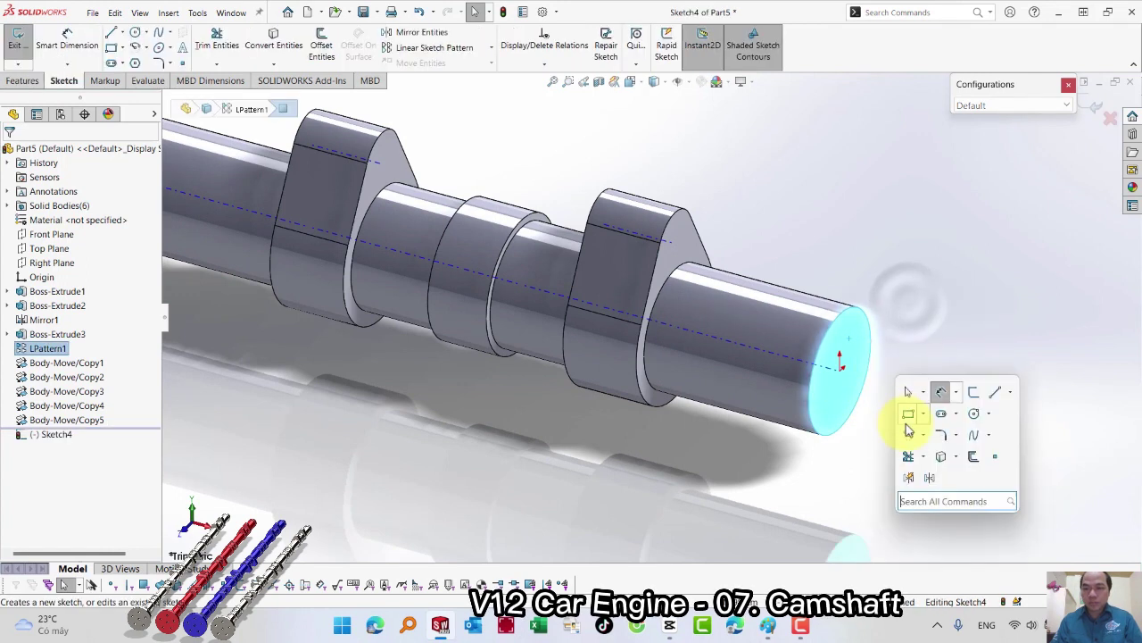
pyautogui.click(940, 456)
pyautogui.press('s')
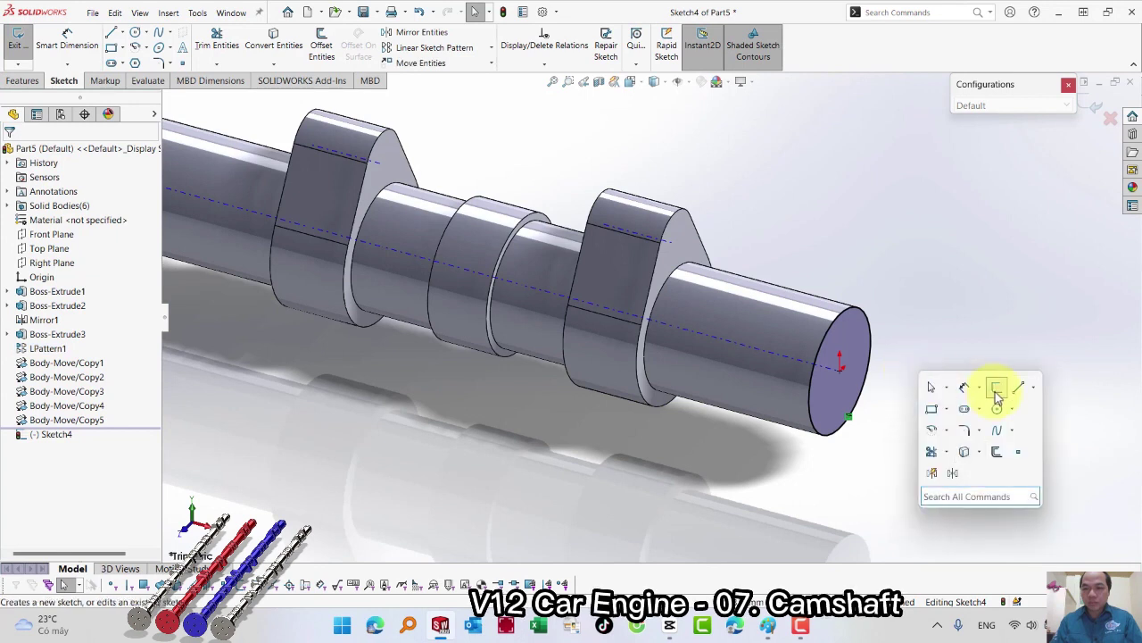
pyautogui.hotkey('ctrl', 'b')
# Extrude the end circle Blind by 8 mm as Boss-Extrude4
pyautogui.press('s')
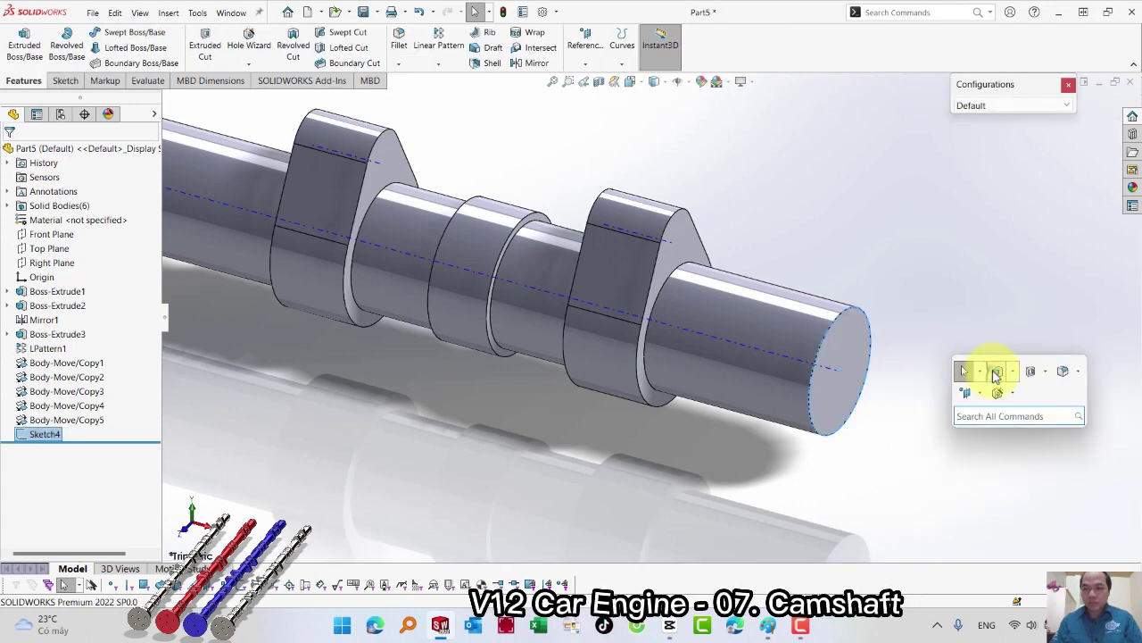
pyautogui.click(996, 371)
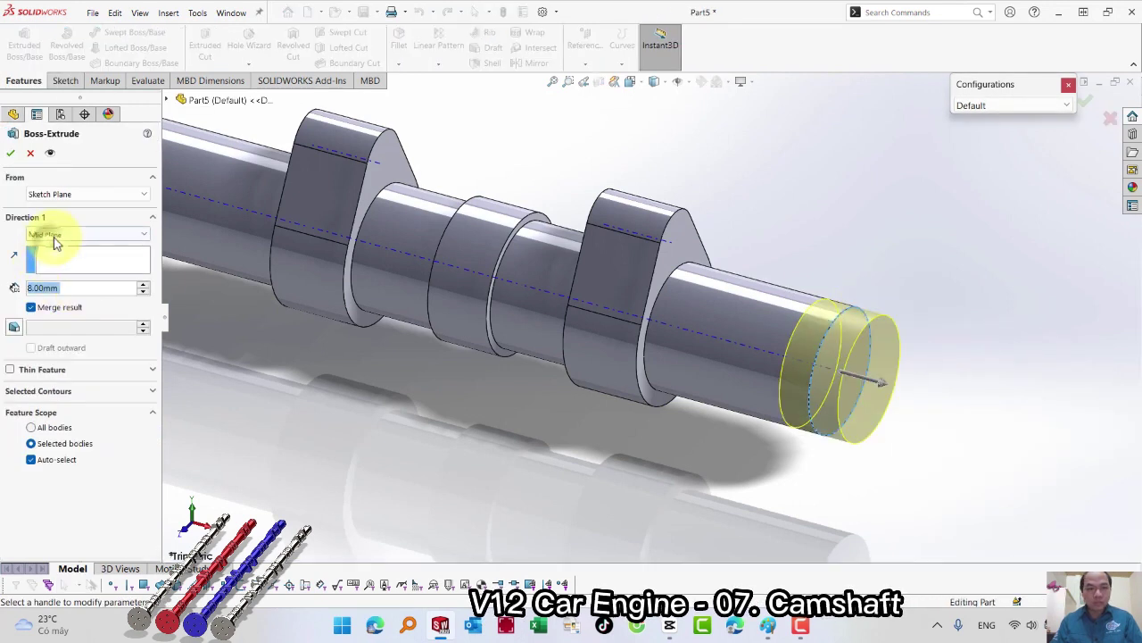
pyautogui.click(54, 234)
pyautogui.click(54, 246)
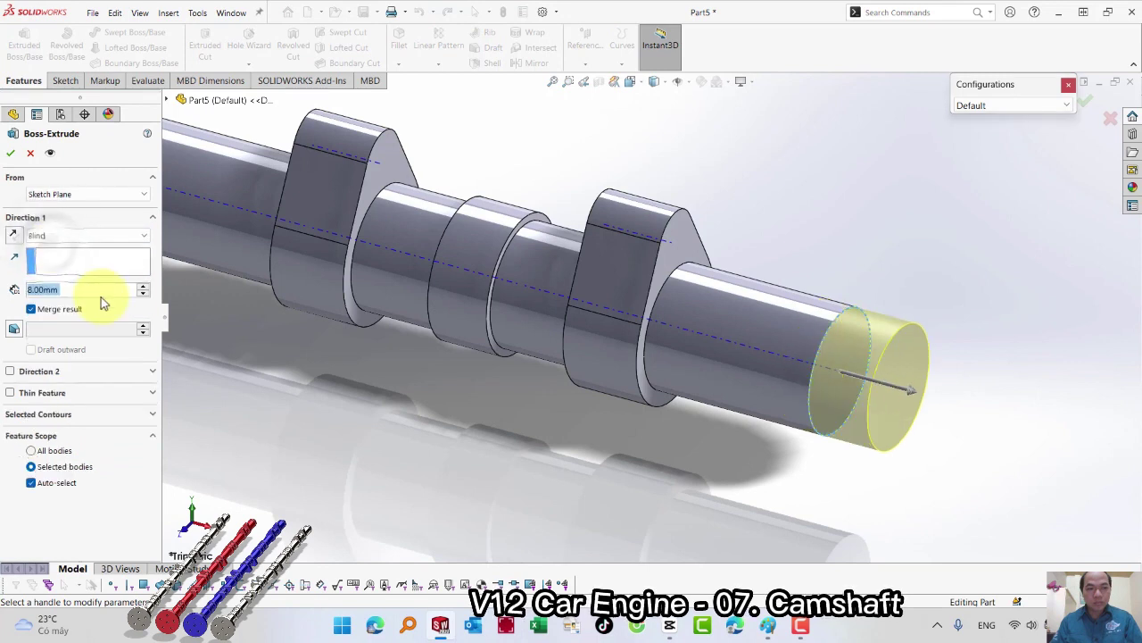
pyautogui.write('1')
pyautogui.press('Return')
pyautogui.press('Return')
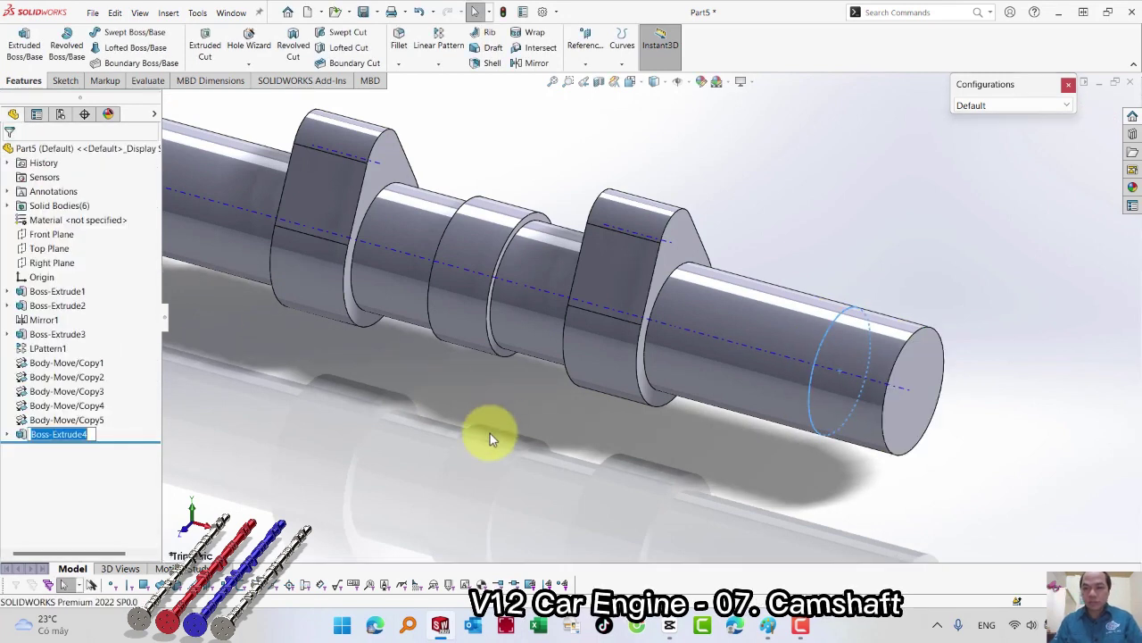
# Sketch a 2 mm outward offset circle on the new end face and extrude it 5 mm
pyautogui.click(924, 378)
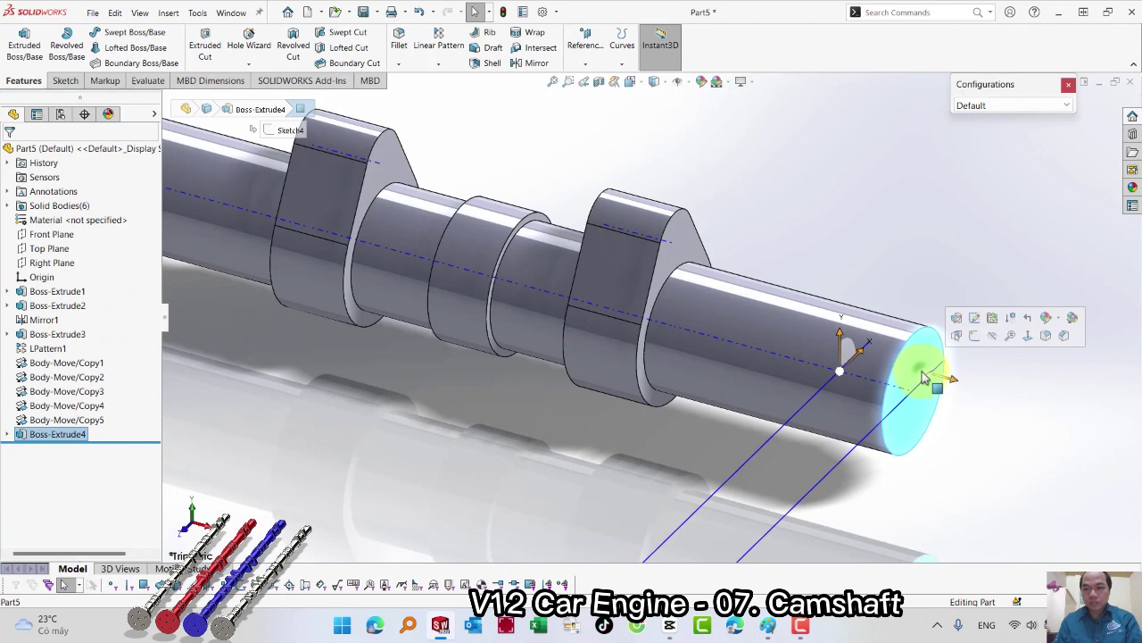
pyautogui.click(974, 335)
pyautogui.press('s')
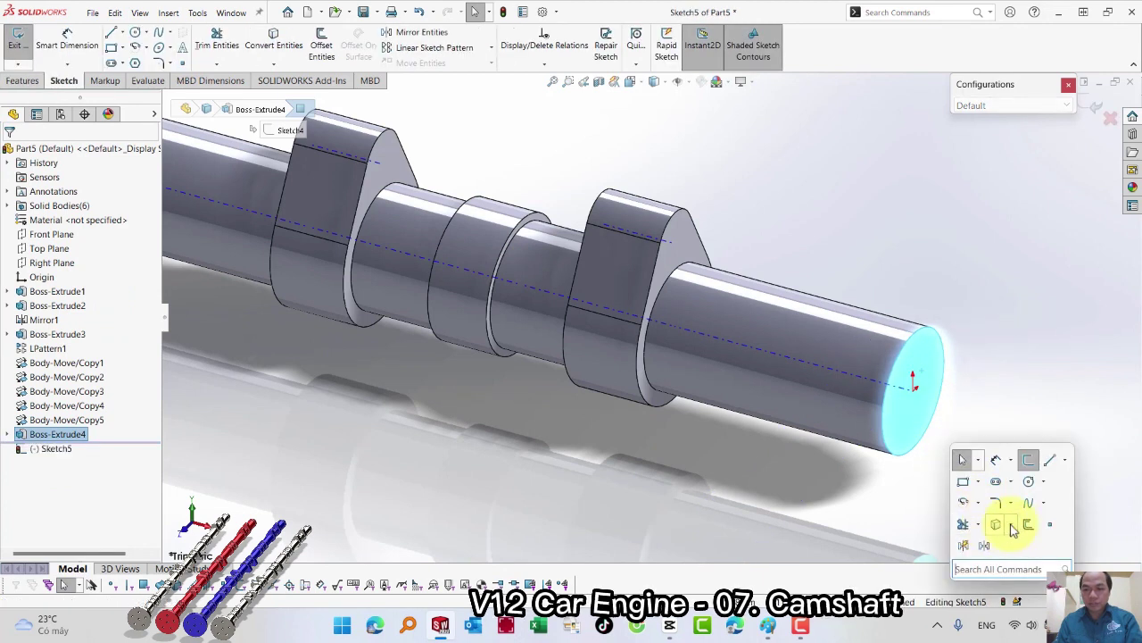
pyautogui.click(1027, 527)
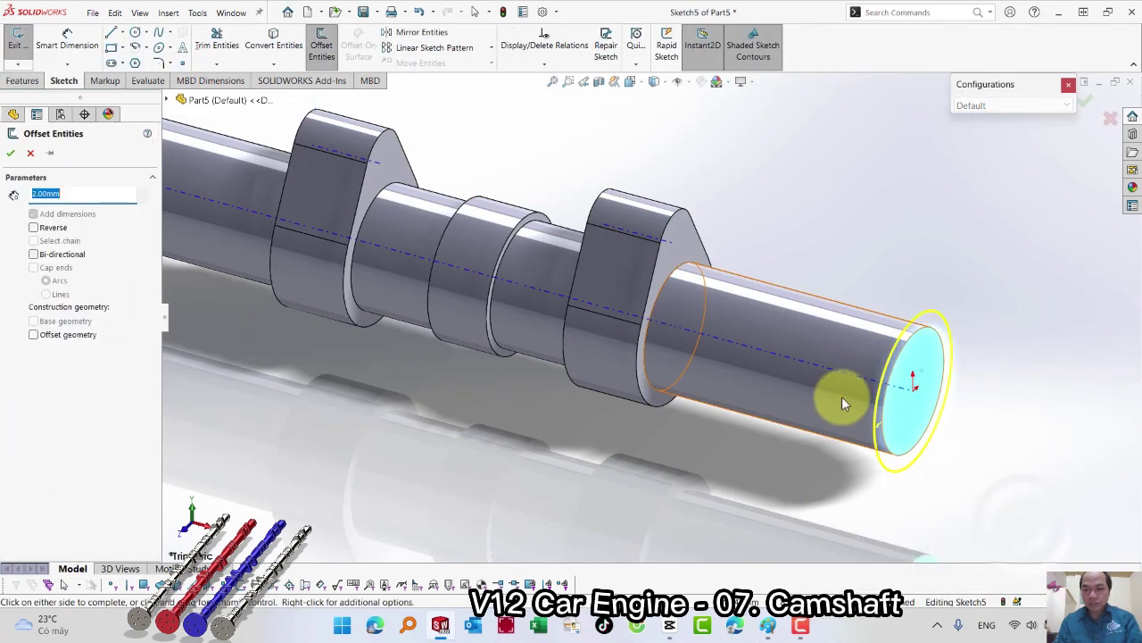
pyautogui.press('Escape')
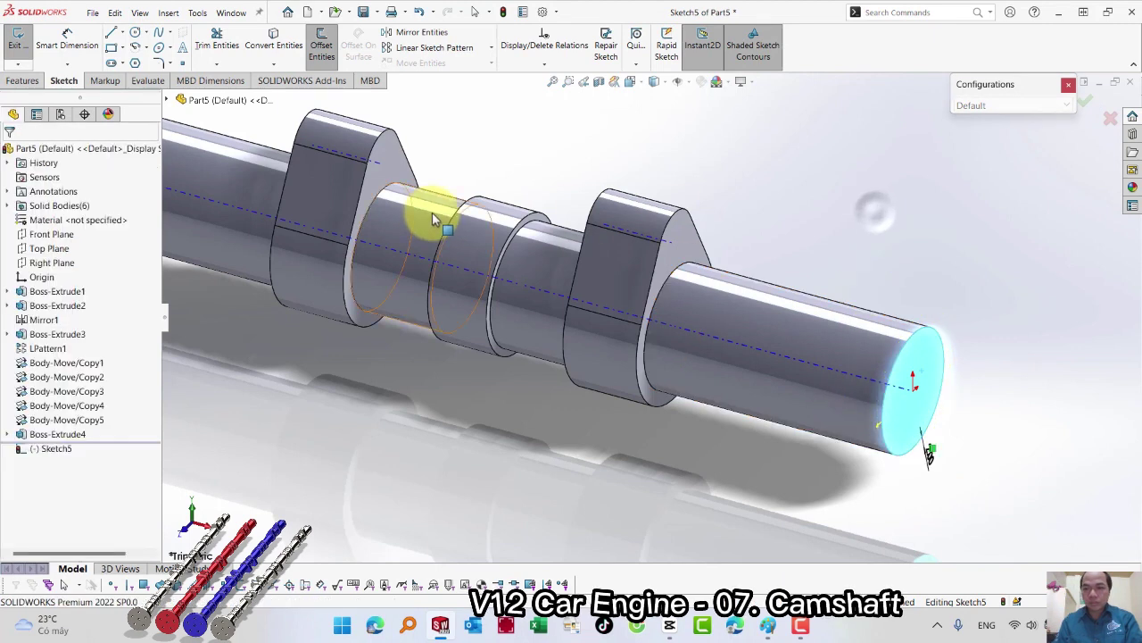
pyautogui.press('Escape')
pyautogui.press('s')
pyautogui.click(837, 279)
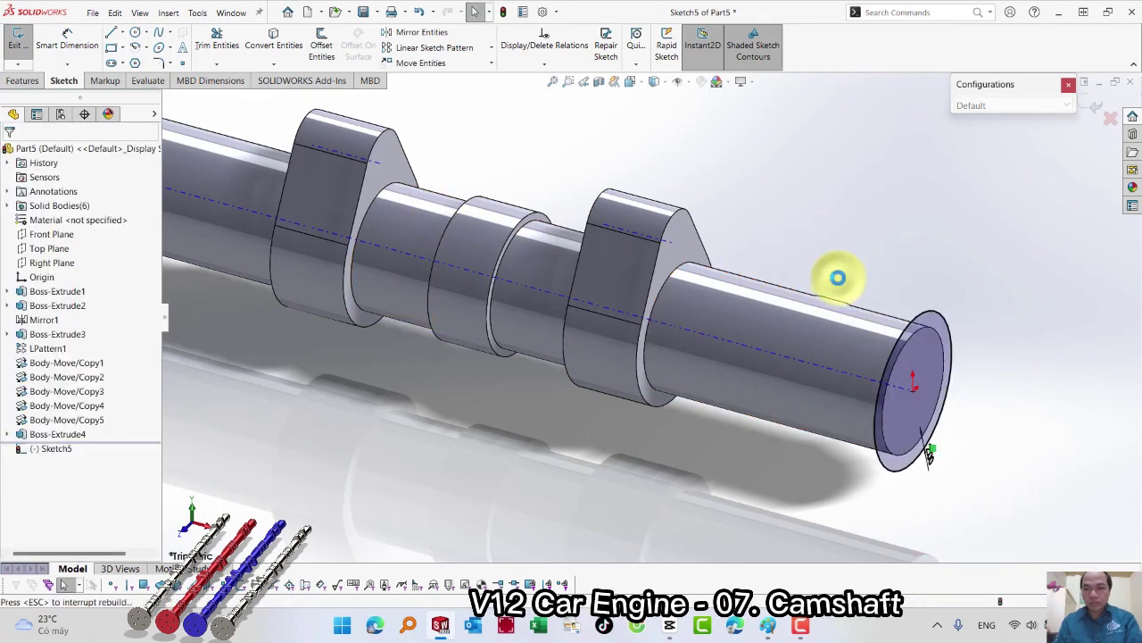
pyautogui.press('s')
pyautogui.click(890, 297)
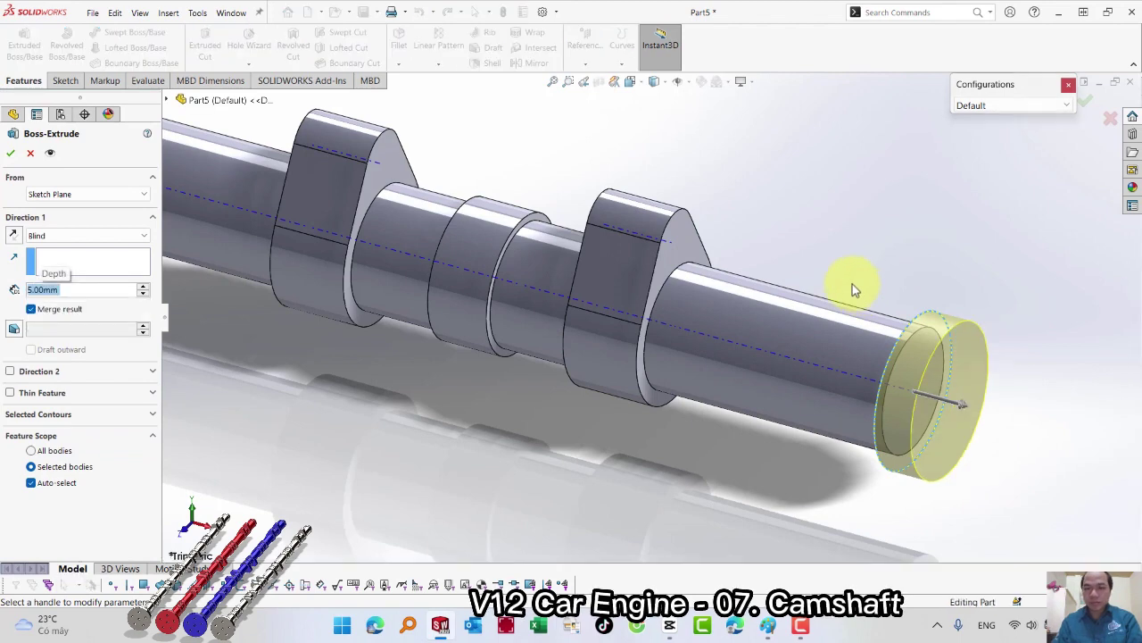
pyautogui.press('Return')
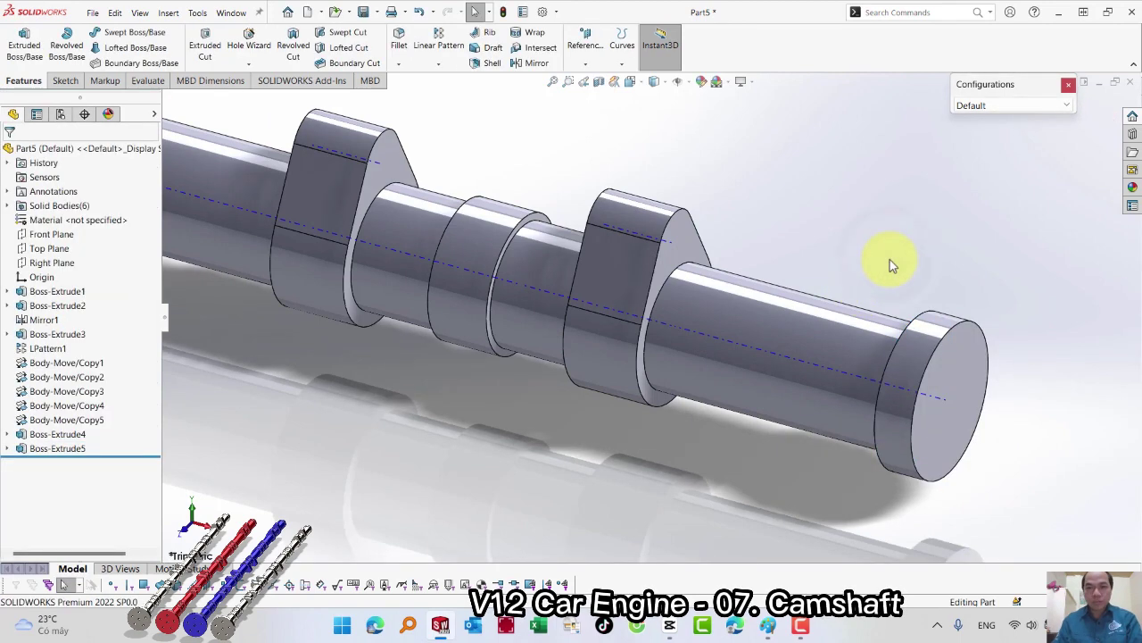
# Combine with Subtract: main body Boss-Extrude3, plus the four moved lobe bodies and the end collar
pyautogui.press('f')
pyautogui.click(166, 12)
pyautogui.moveTo(191, 64)
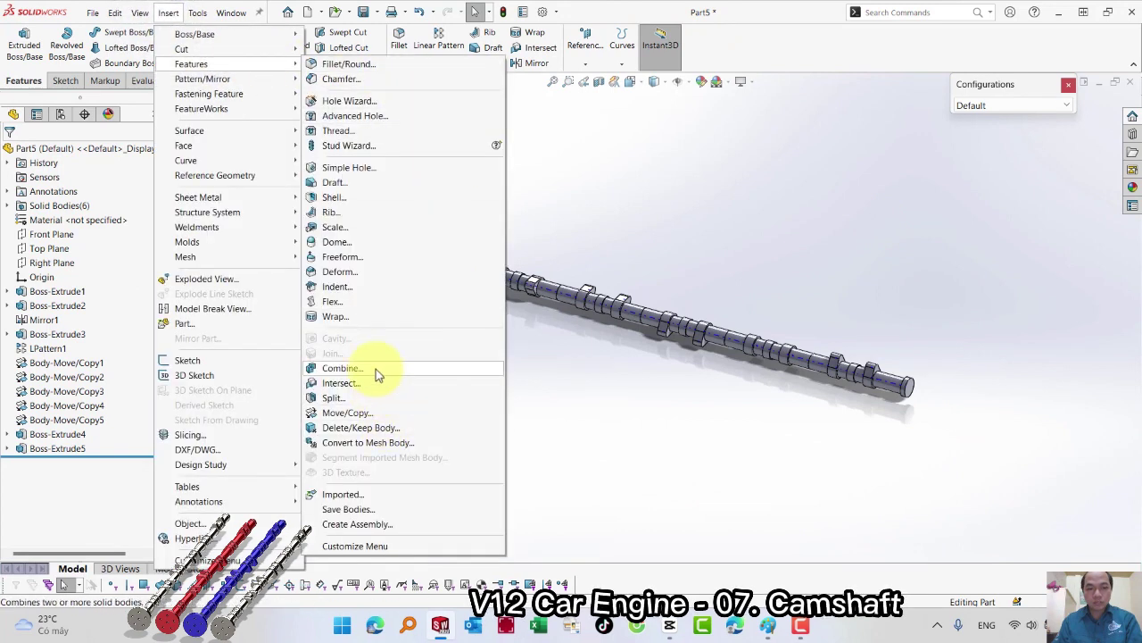
pyautogui.click(376, 368)
pyautogui.click(399, 256)
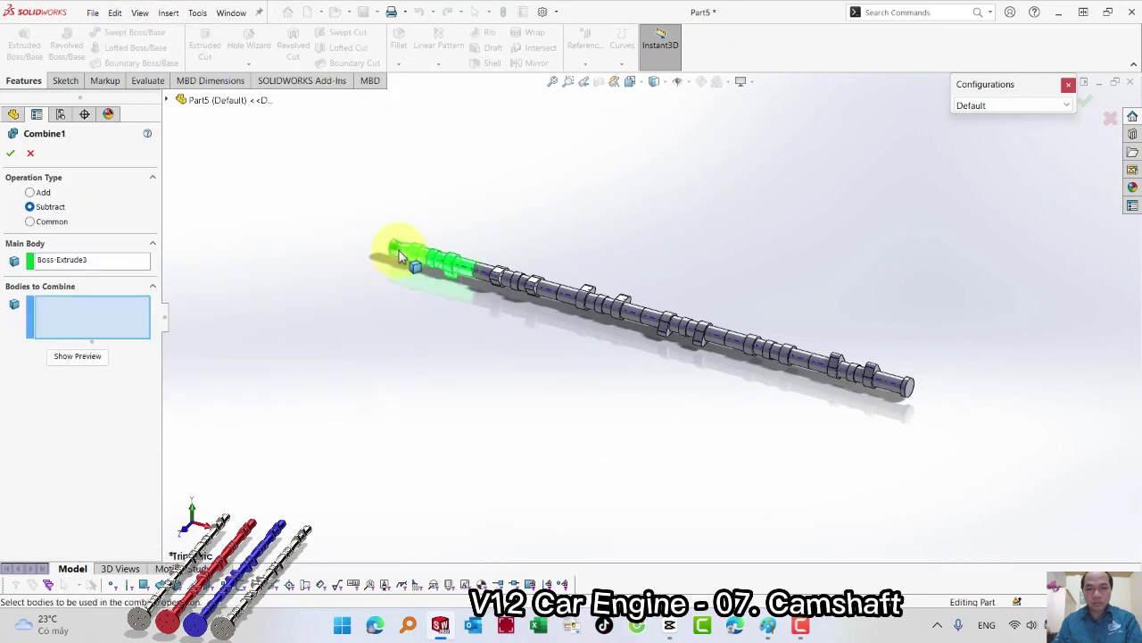
pyautogui.click(497, 276)
pyautogui.click(589, 296)
pyautogui.click(692, 324)
pyautogui.click(817, 362)
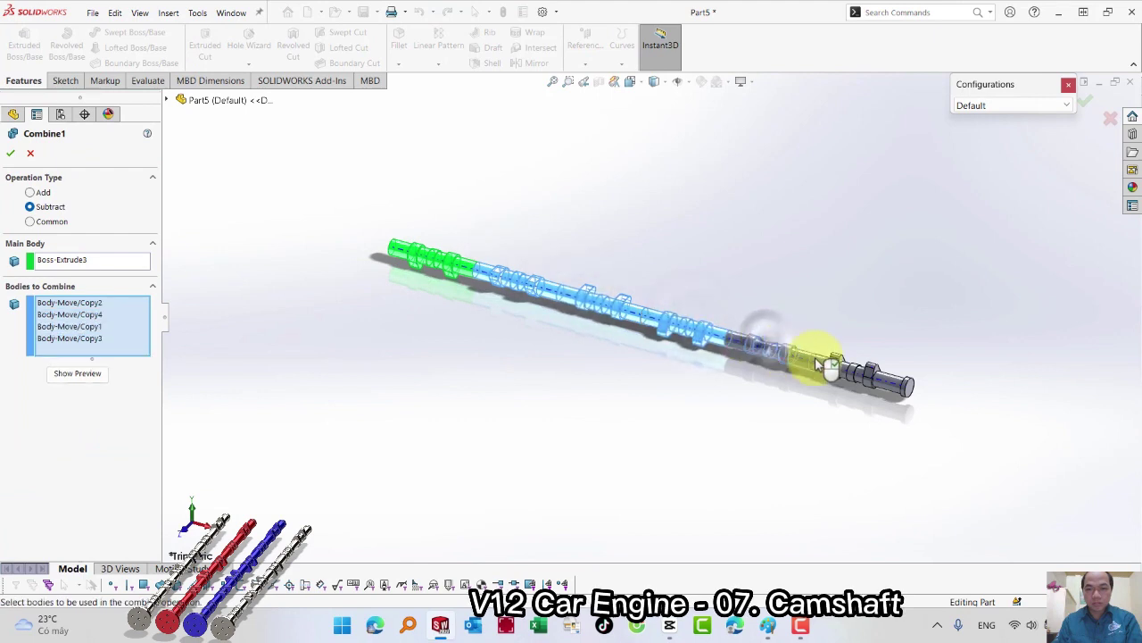
pyautogui.click(839, 369)
pyautogui.press('Return')
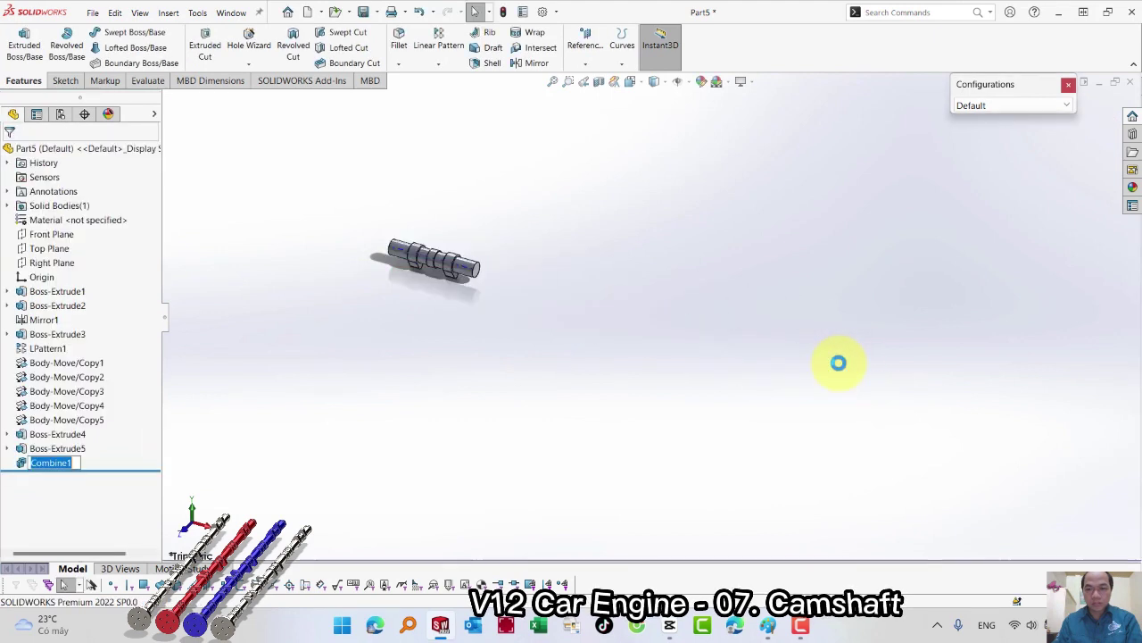
# Edit Combine1 to use Add, merging all lobe sections and the end collar into one solid
pyautogui.rightClick(18, 464)
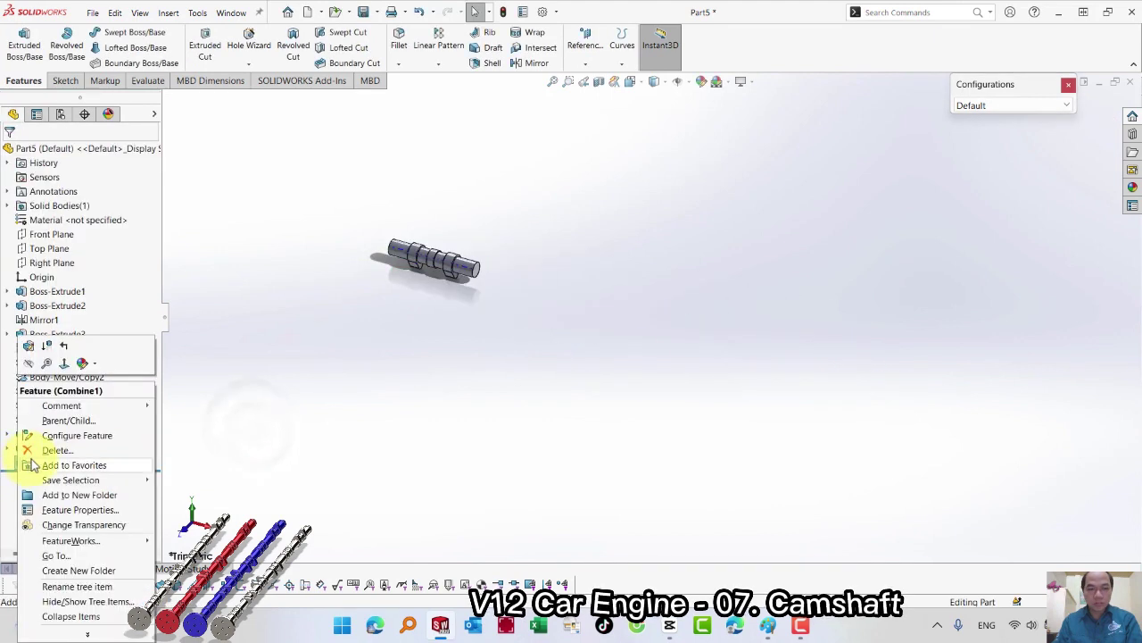
pyautogui.click(29, 348)
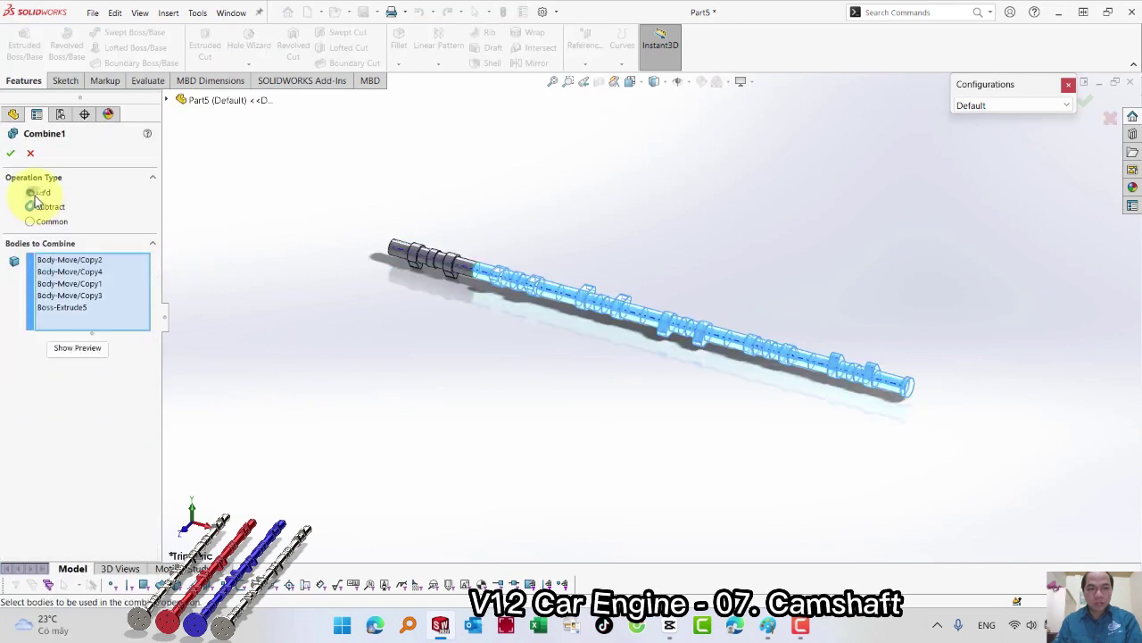
pyautogui.click(422, 267)
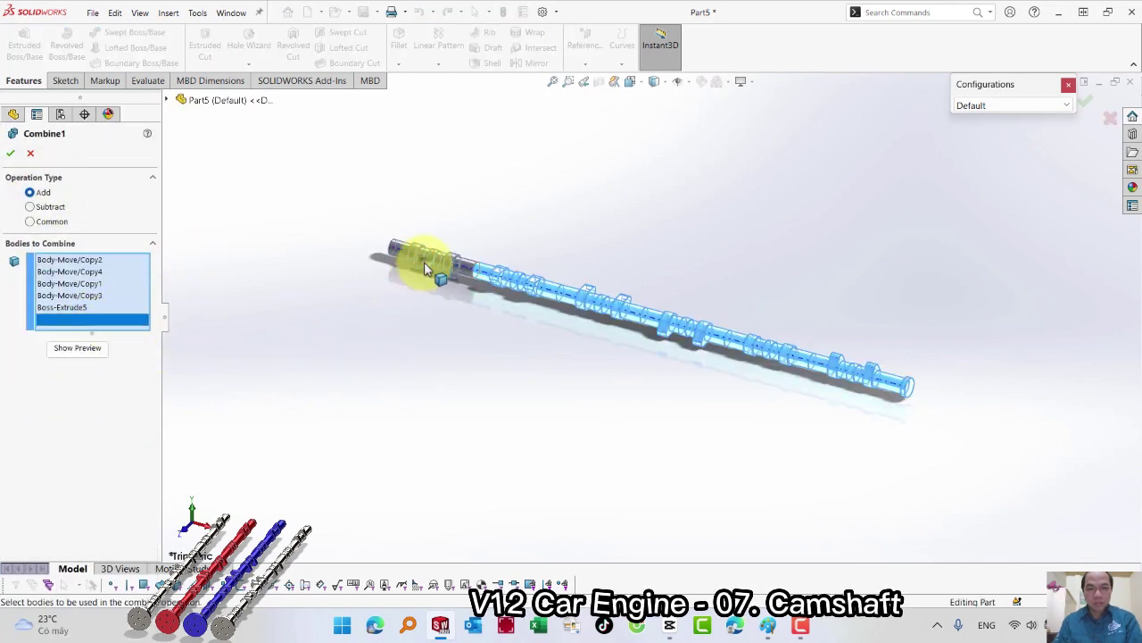
pyautogui.press('Return')
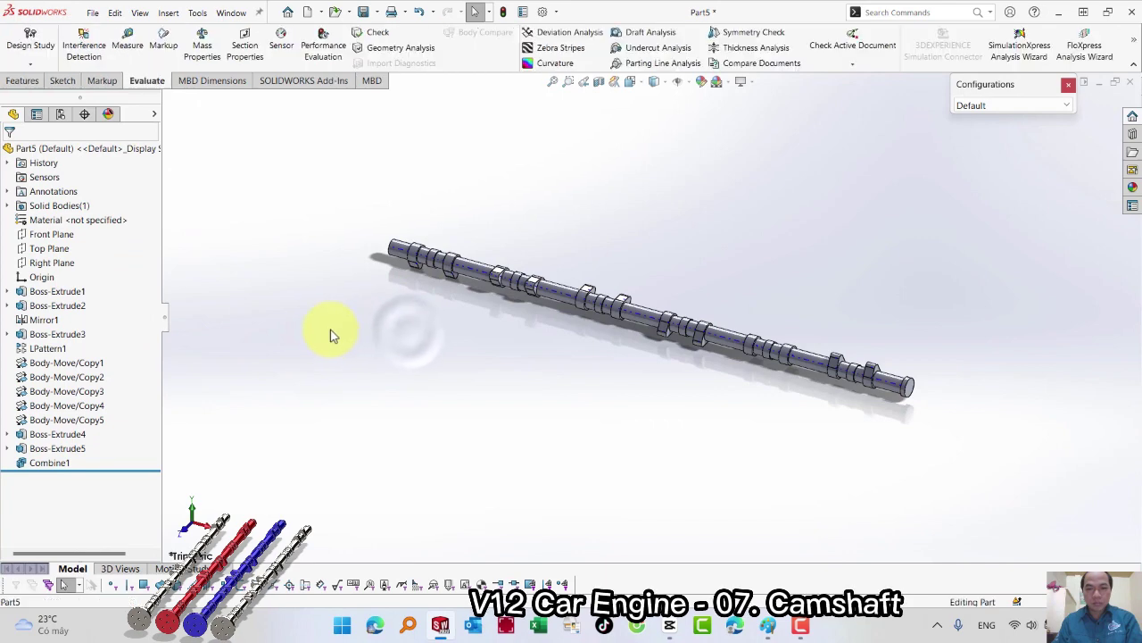
pyautogui.scroll(-2, 815, 344)
pyautogui.scroll(2, 1060, 349)
pyautogui.scroll(-5, 826, 388)
pyautogui.click(793, 378)
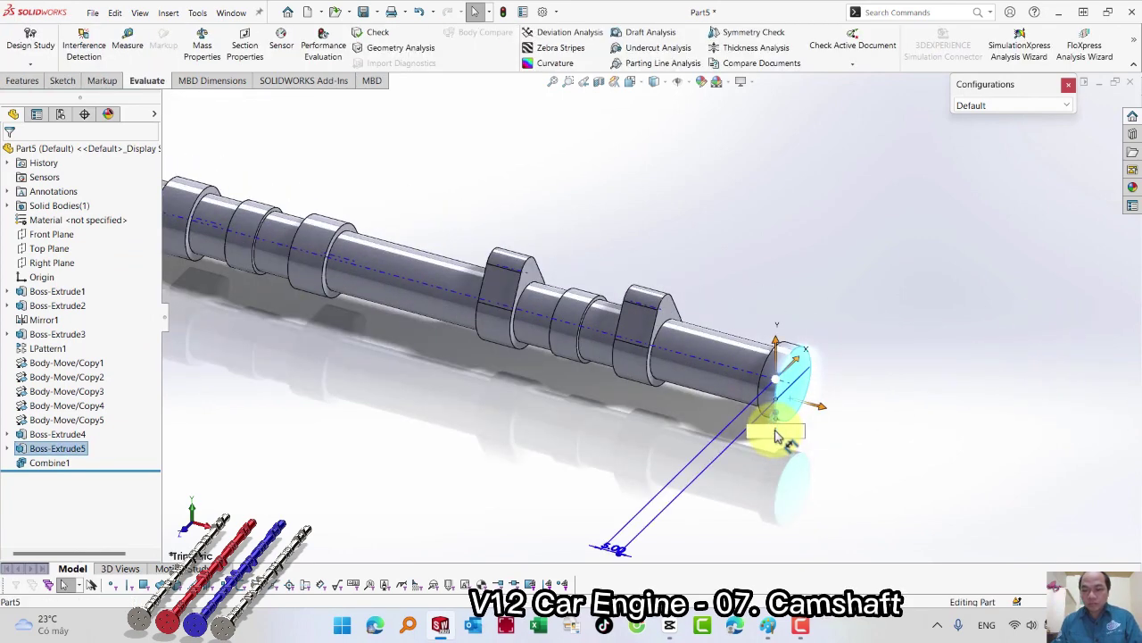
# Sketch a centred circle on the shaft's end face and dimension it to 15 mm diameter
pyautogui.click(817, 382)
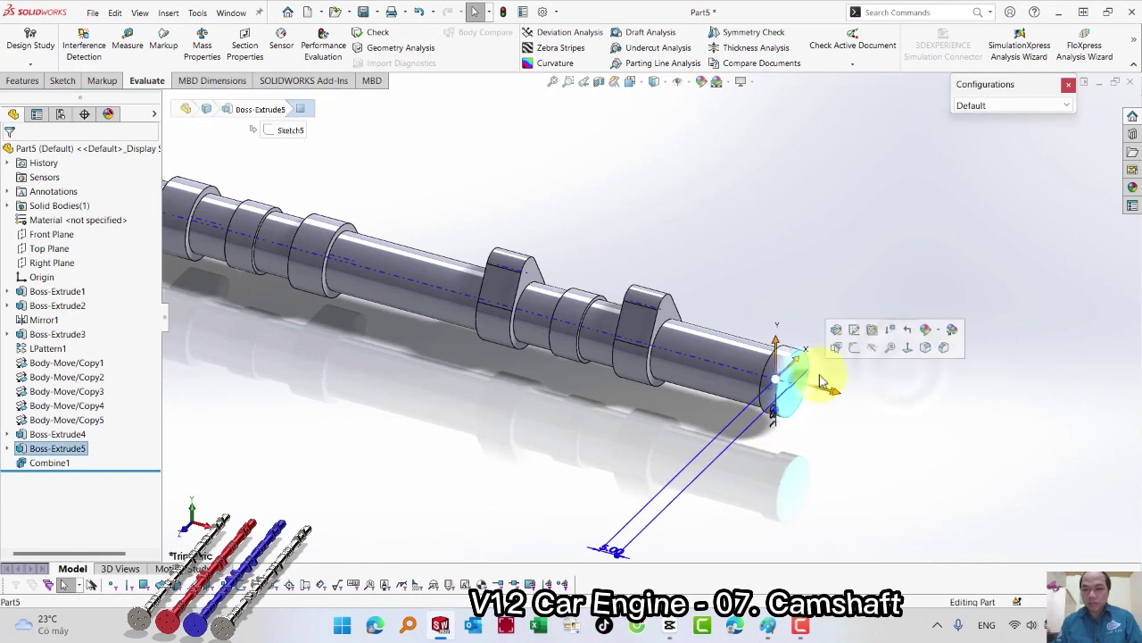
pyautogui.click(853, 350)
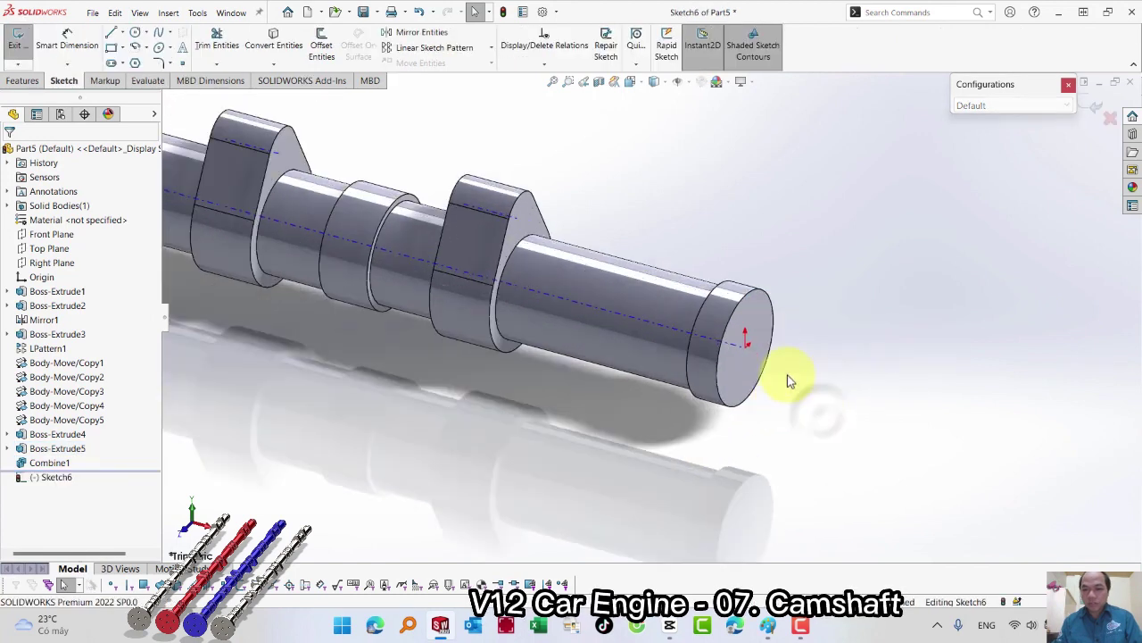
pyautogui.press('s')
pyautogui.click(898, 433)
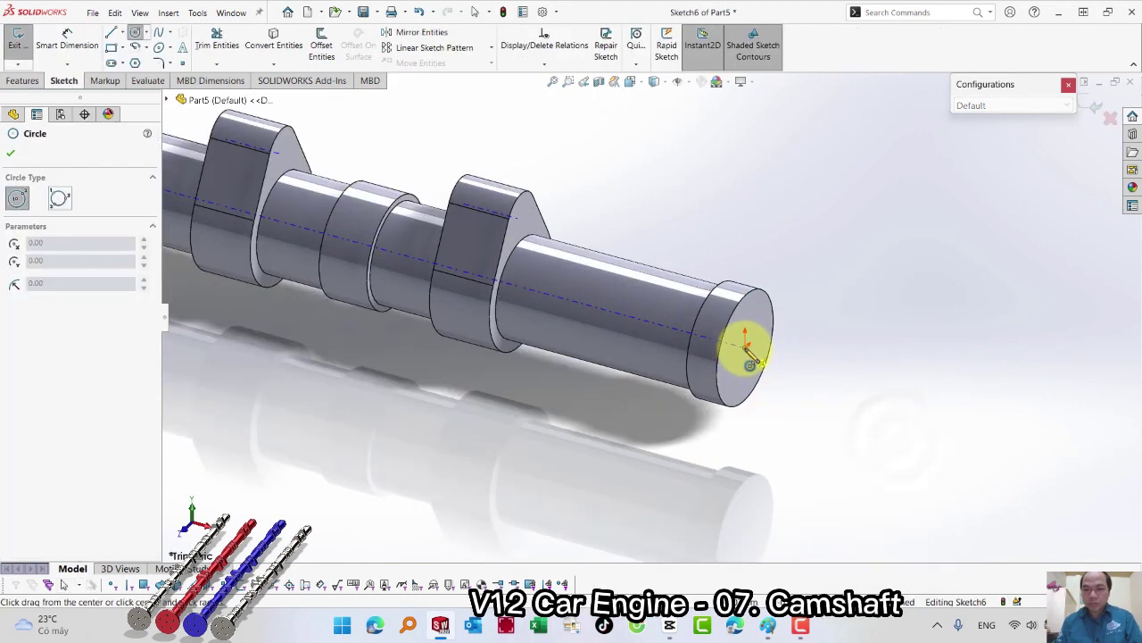
pyautogui.click(744, 339)
pyautogui.click(756, 385)
pyautogui.press('s')
pyautogui.click(895, 455)
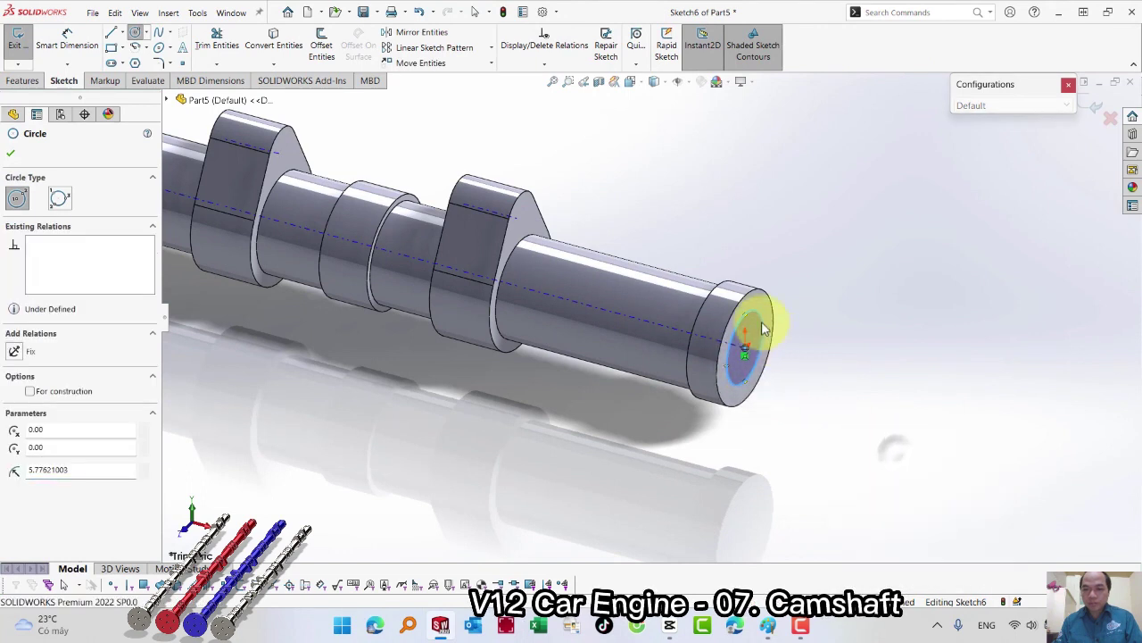
pyautogui.click(763, 321)
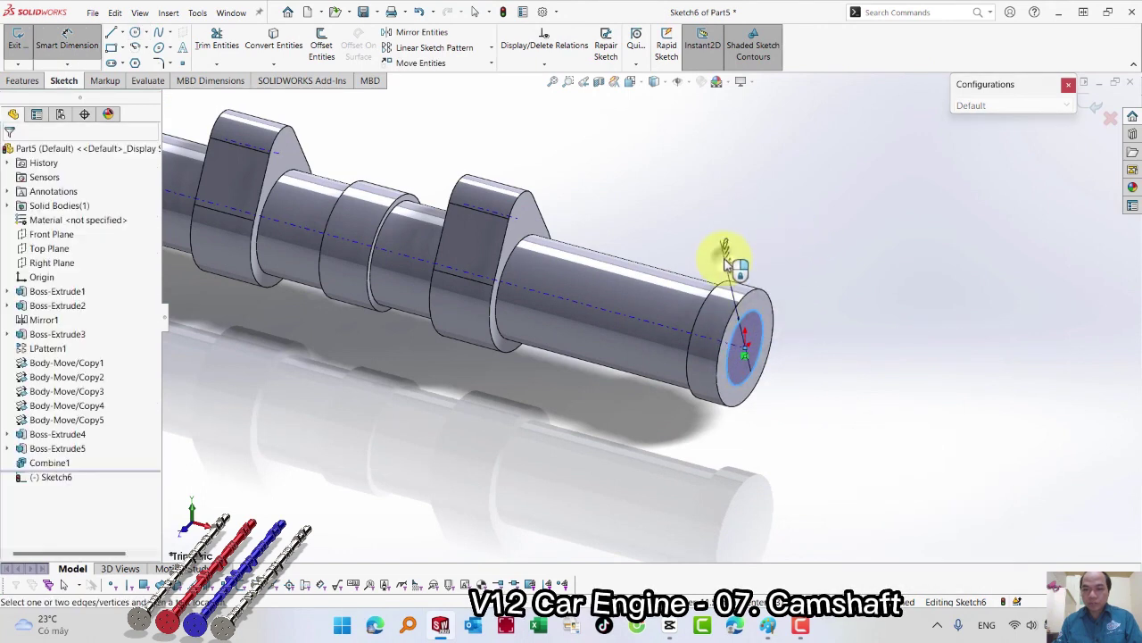
pyautogui.click(726, 262)
pyautogui.write('15')
pyautogui.press('Return')
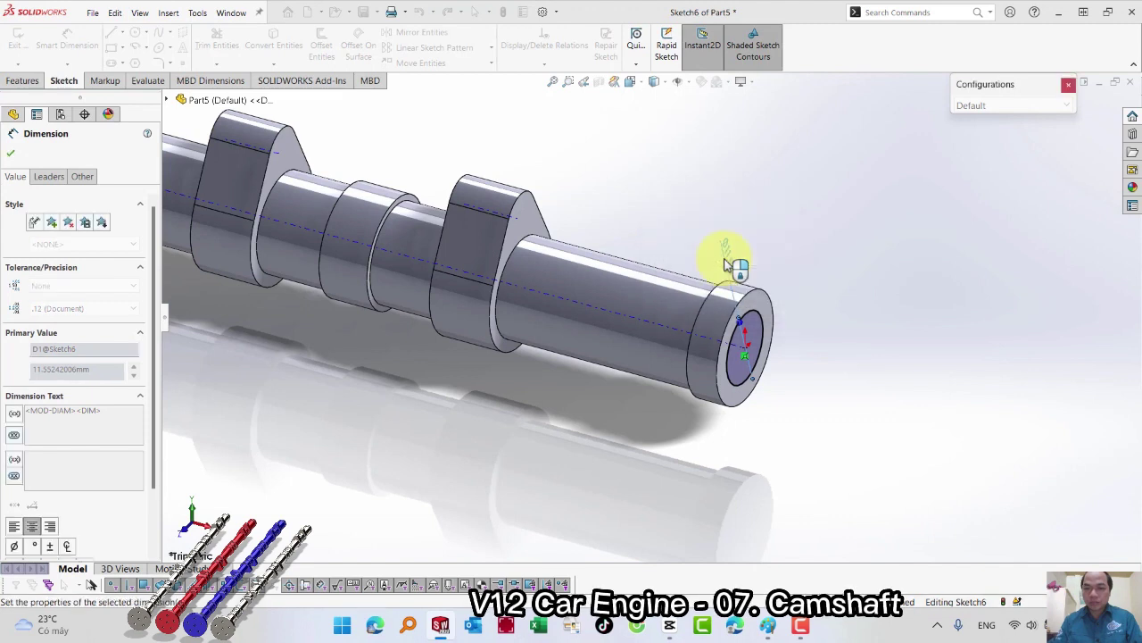
pyautogui.press('Escape')
# Extrude the 15 mm circle 5 mm as Boss-Extrude6
pyautogui.press('s')
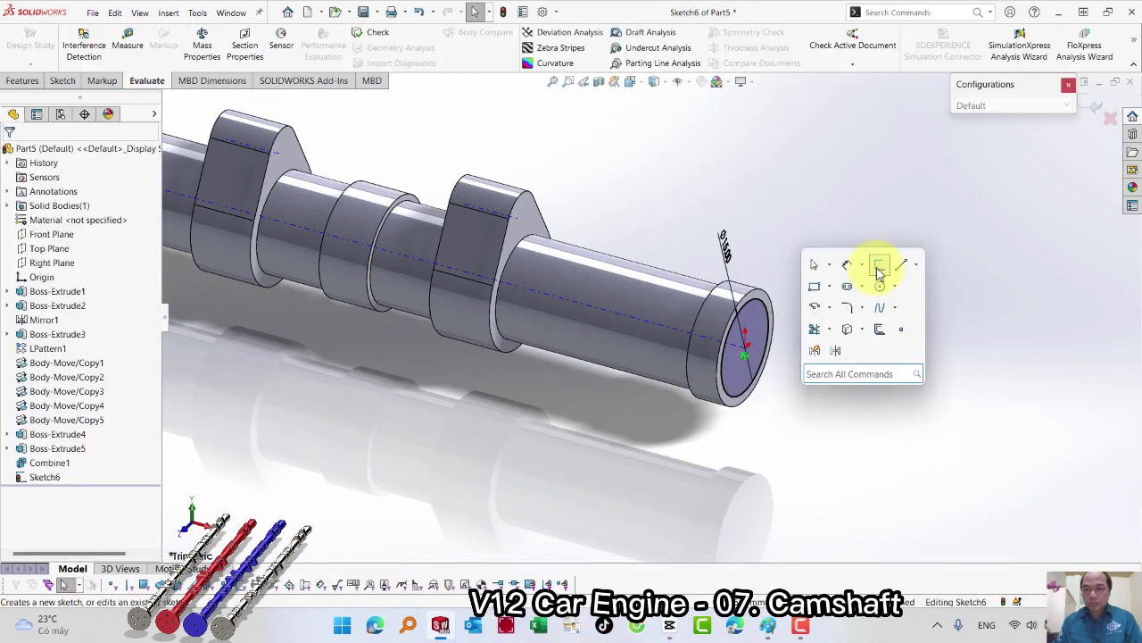
pyautogui.click(879, 268)
pyautogui.press('s')
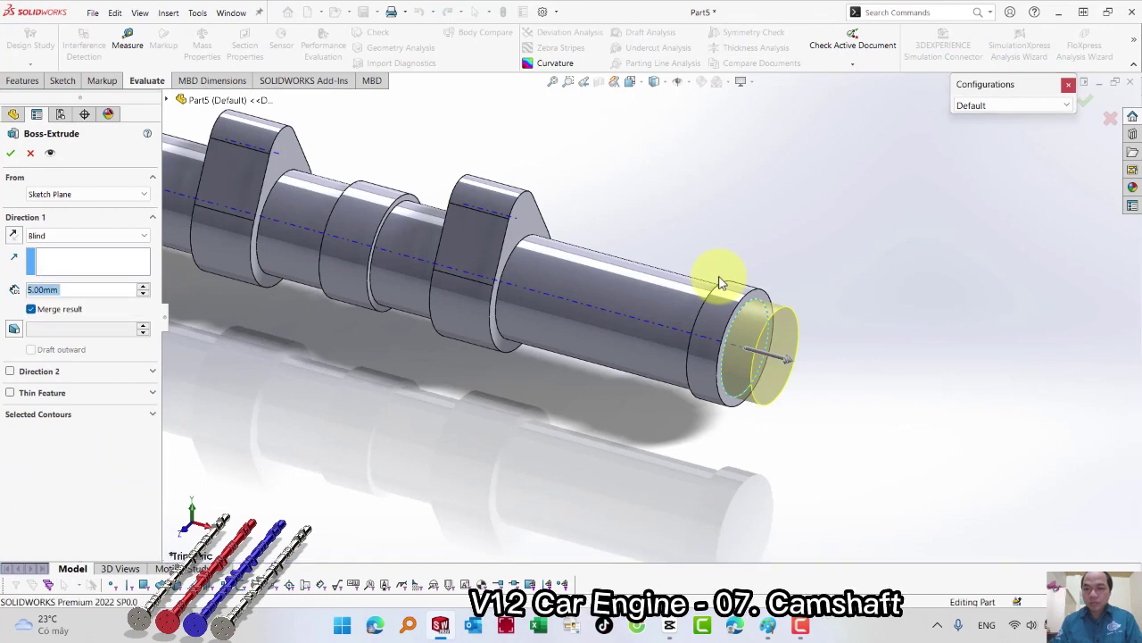
pyautogui.press('Return')
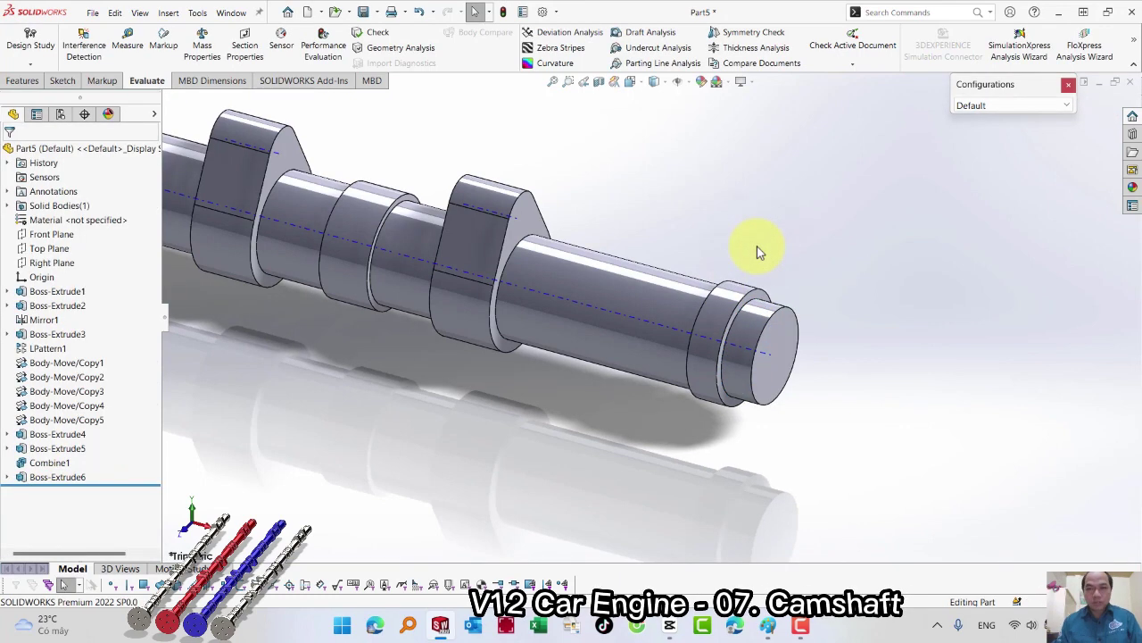
pyautogui.scroll(-3, 757, 253)
# Extrude a 5 mm boss from a sketch on the shaft's opposite end face
pyautogui.scroll(-2, 688, 224)
pyautogui.moveTo(688, 224)
pyautogui.mouseDown(button='middle')
pyautogui.moveTo(484, 280)
pyautogui.moveTo(513, 324)
pyautogui.mouseUp(button='middle')
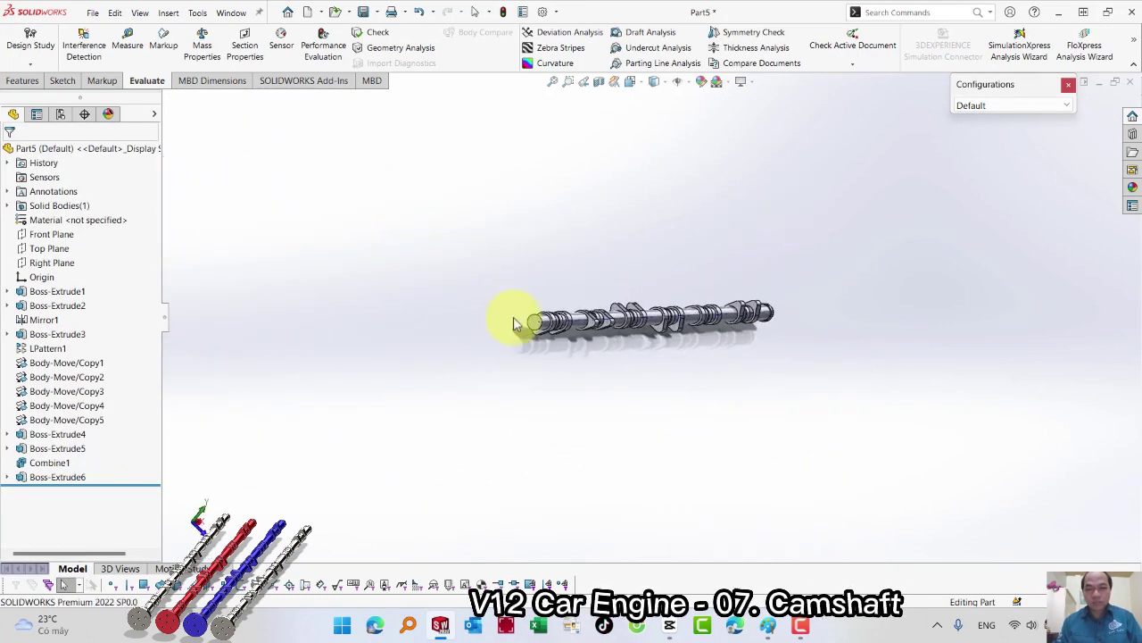
pyautogui.scroll(3, 513, 324)
pyautogui.scroll(2, 535, 301)
pyautogui.click(561, 315)
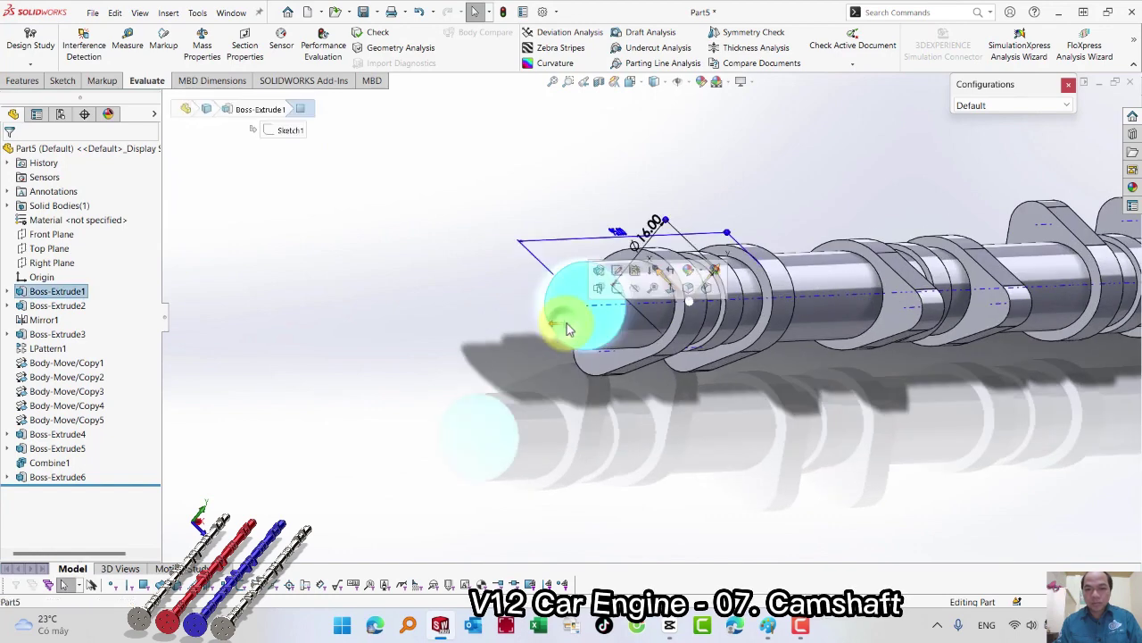
pyautogui.click(619, 292)
pyautogui.press('s')
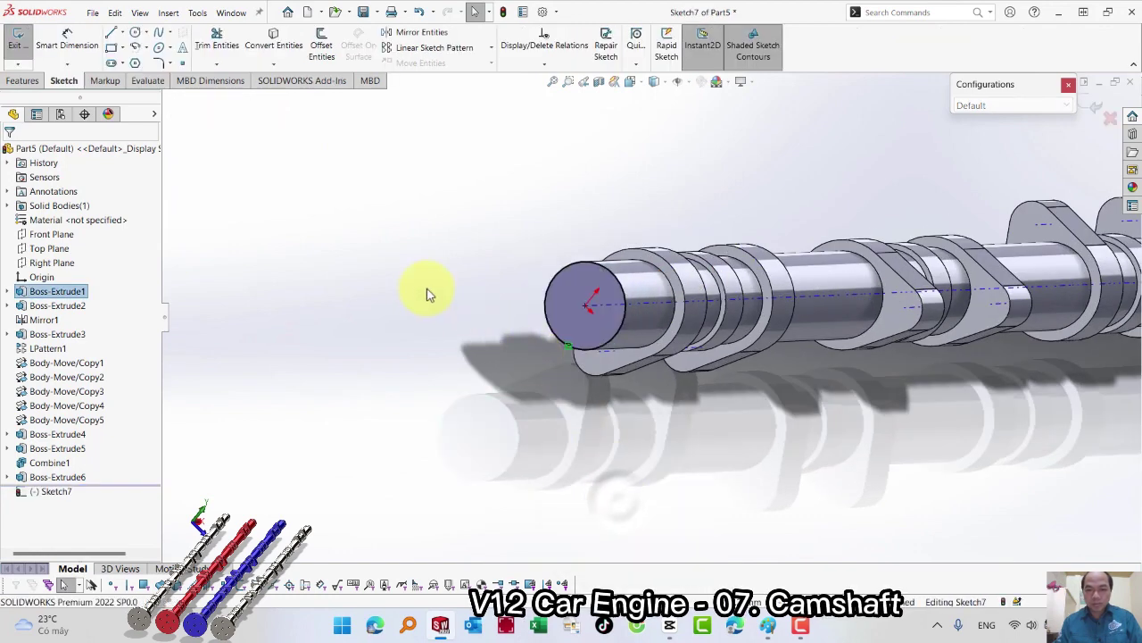
pyautogui.press('s')
pyautogui.click(419, 284)
pyautogui.press('s')
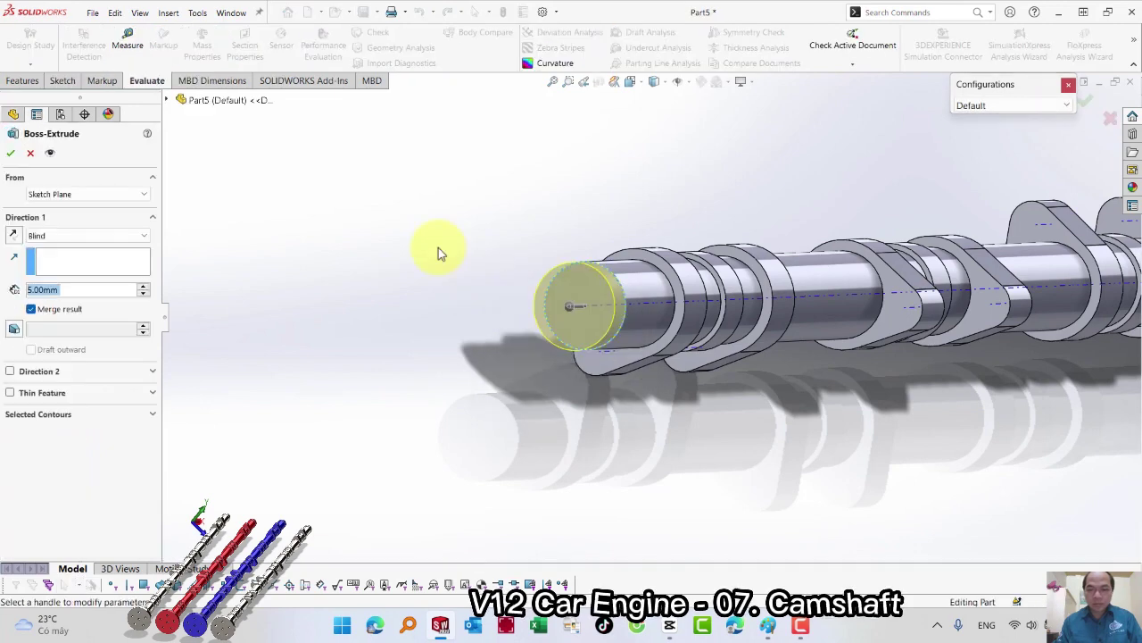
pyautogui.press('Return')
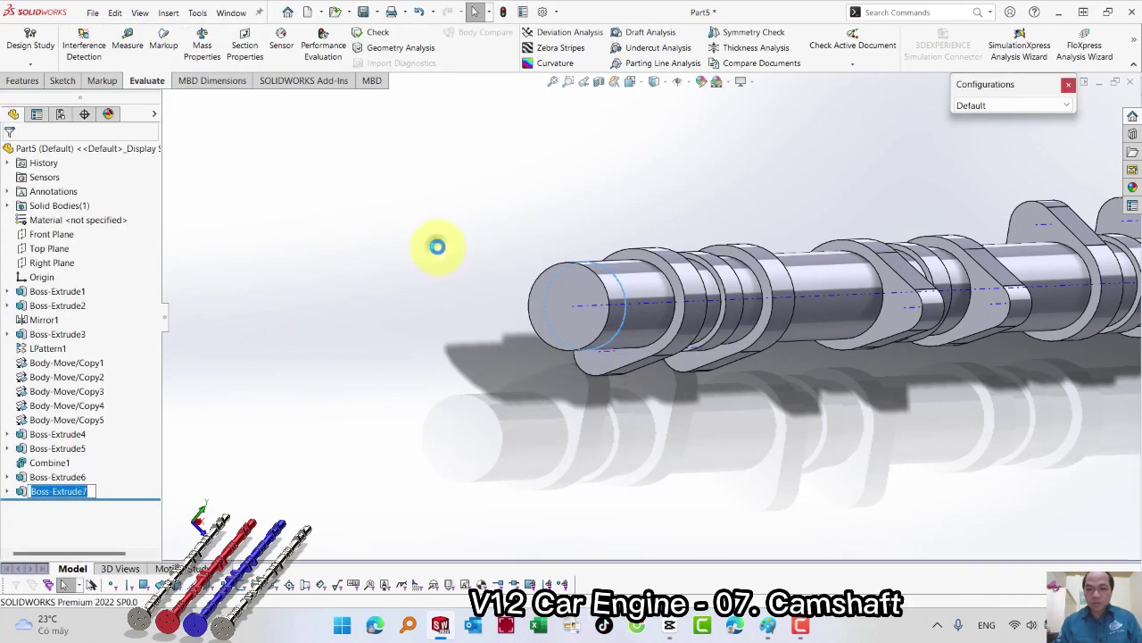
# Sketch a 1 mm offset of the new end face outline and extrude it as a second boss
pyautogui.click(549, 287)
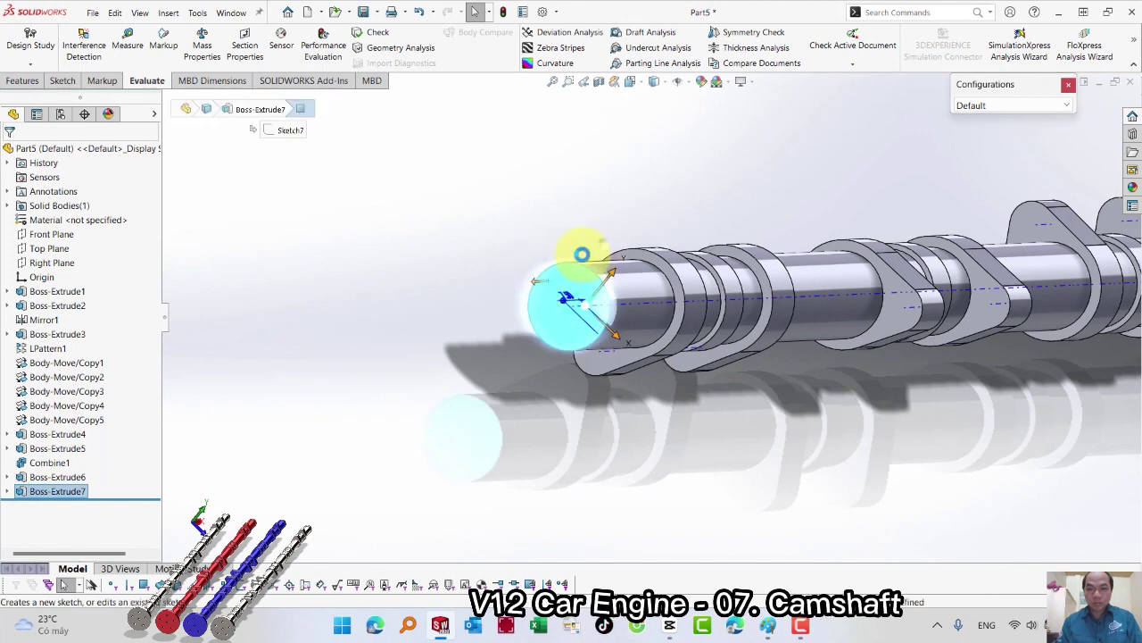
pyautogui.click(584, 252)
pyautogui.press('s')
pyautogui.click(588, 473)
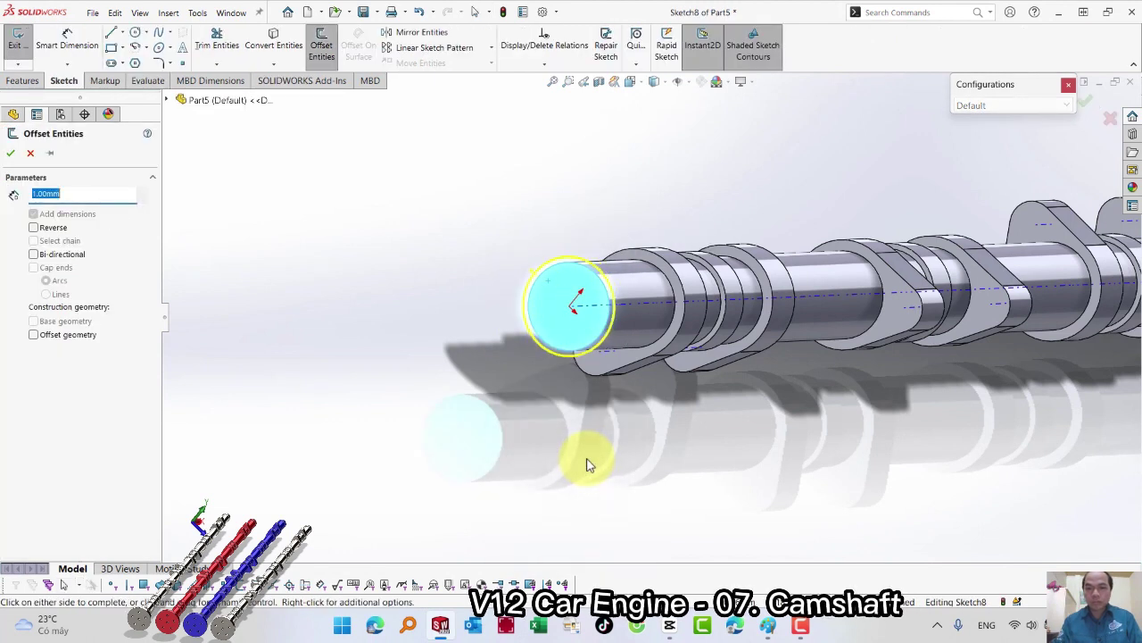
pyautogui.press('Return')
pyautogui.press('s')
pyautogui.click(488, 373)
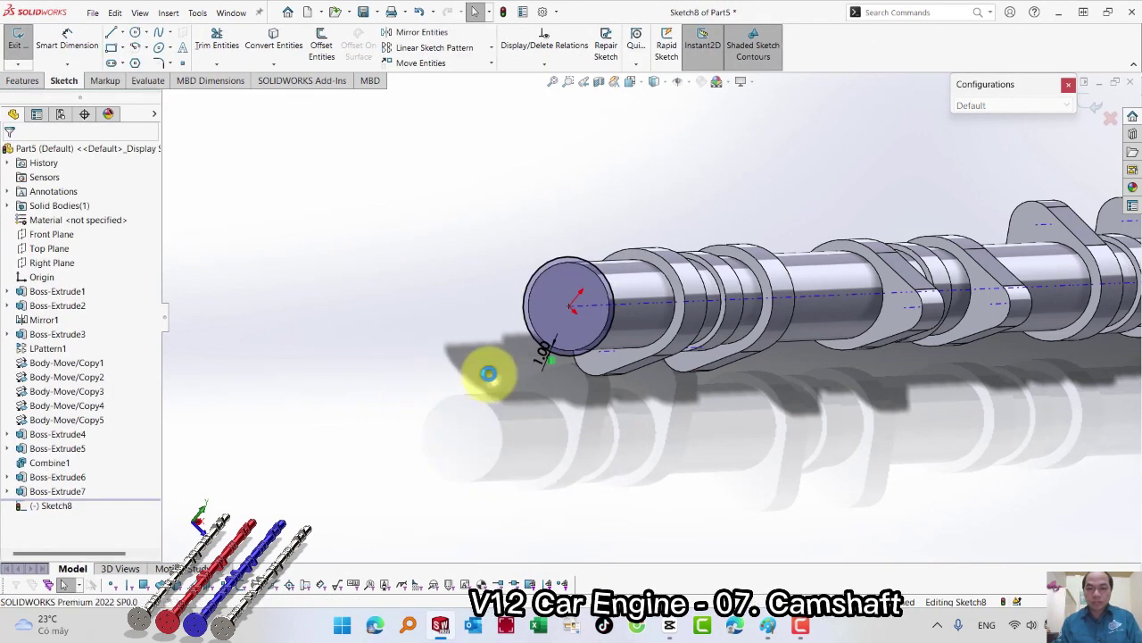
pyautogui.press('s')
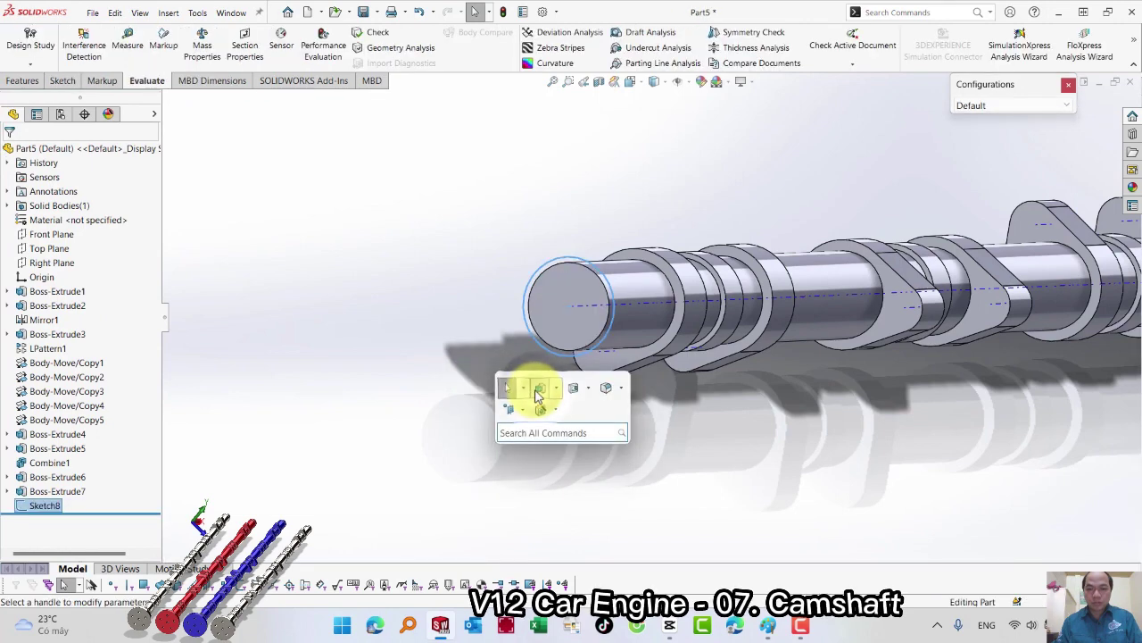
pyautogui.click(540, 390)
pyautogui.press('Return')
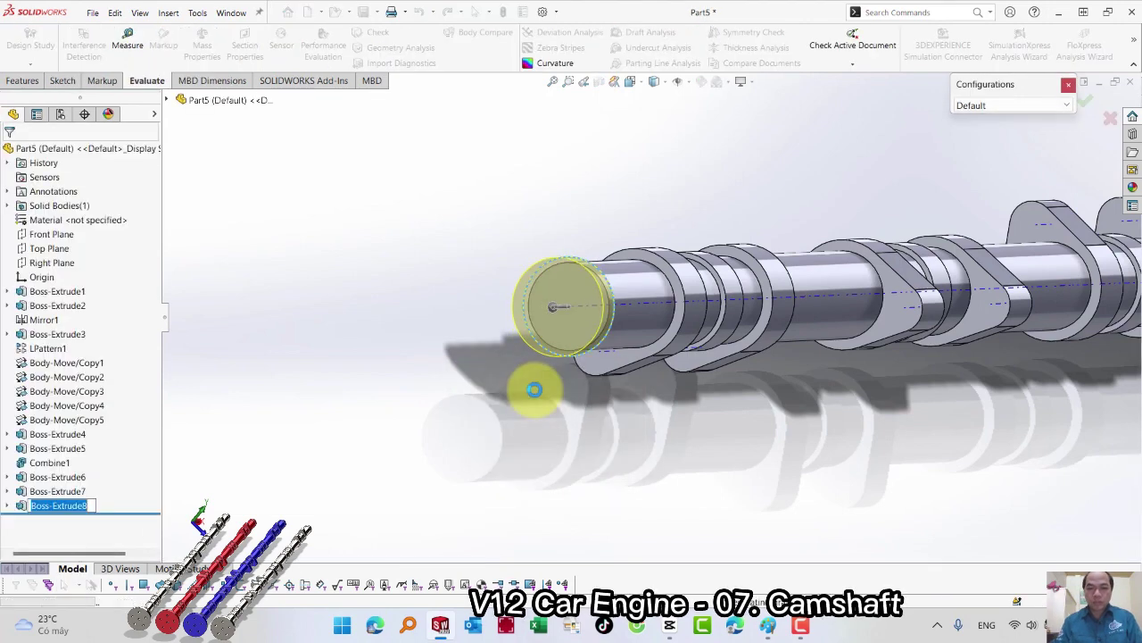
# Sketch a circle centred on the shaft's end face and dimension it Ø15 mm
pyautogui.click(562, 347)
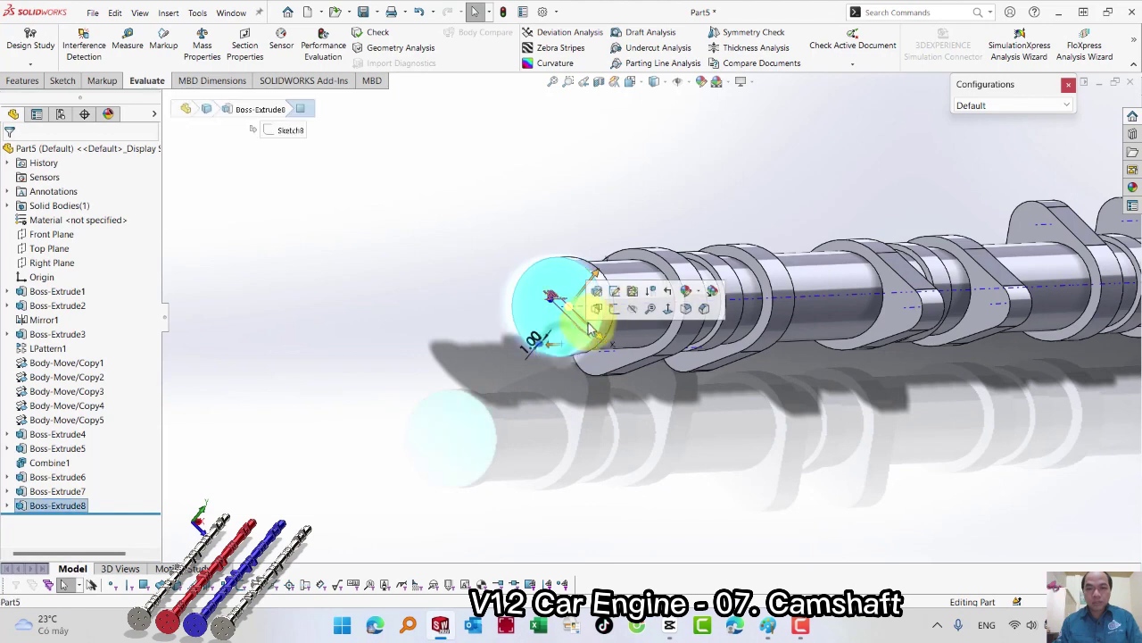
pyautogui.click(604, 311)
pyautogui.press('s')
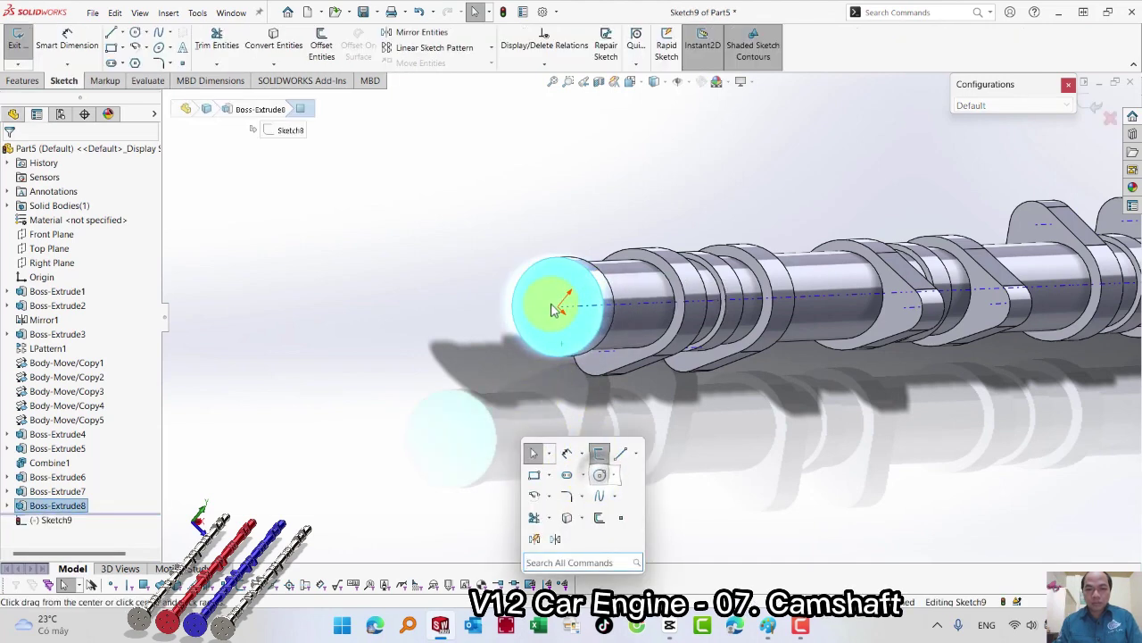
pyautogui.moveTo(557, 307); pyautogui.dragTo(577, 308)
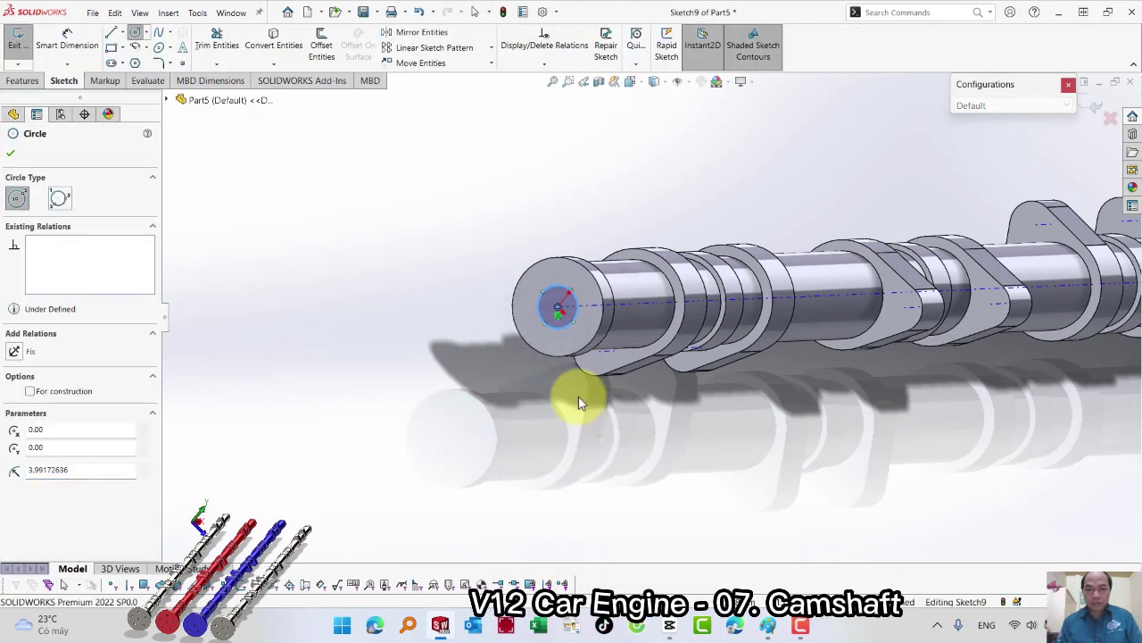
pyautogui.press('Escape')
pyautogui.click(536, 306)
pyautogui.click(466, 323)
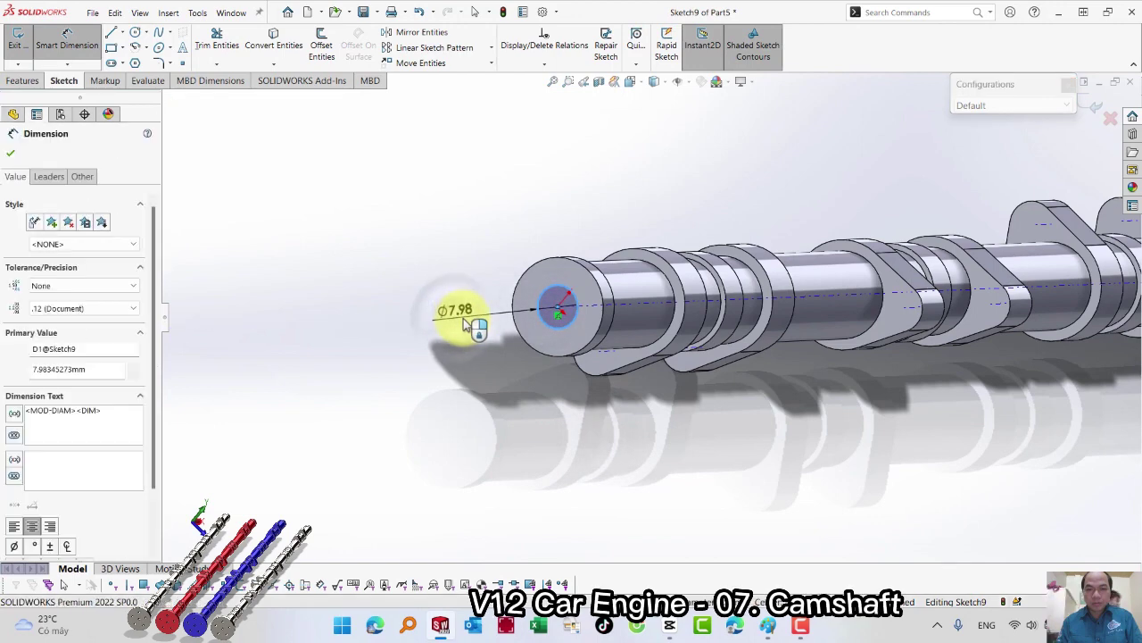
pyautogui.write('15')
pyautogui.press('Return')
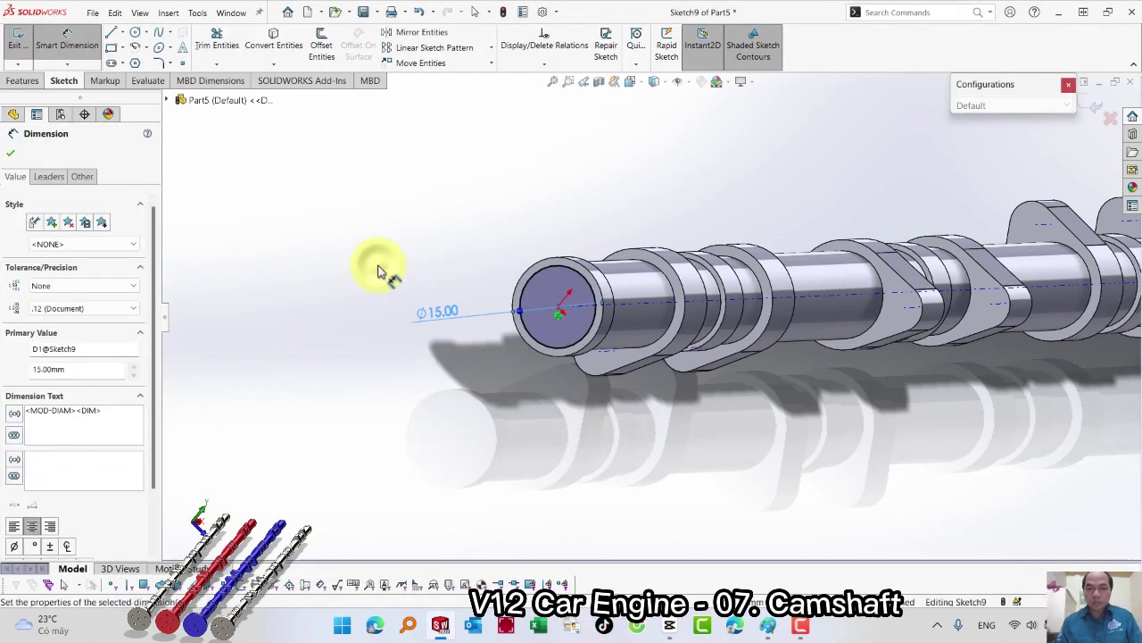
pyautogui.press('Escape')
pyautogui.press('s')
pyautogui.press('Escape')
# Extrude the Ø15 circle 38 mm as a boss from the shaft end
pyautogui.press('s')
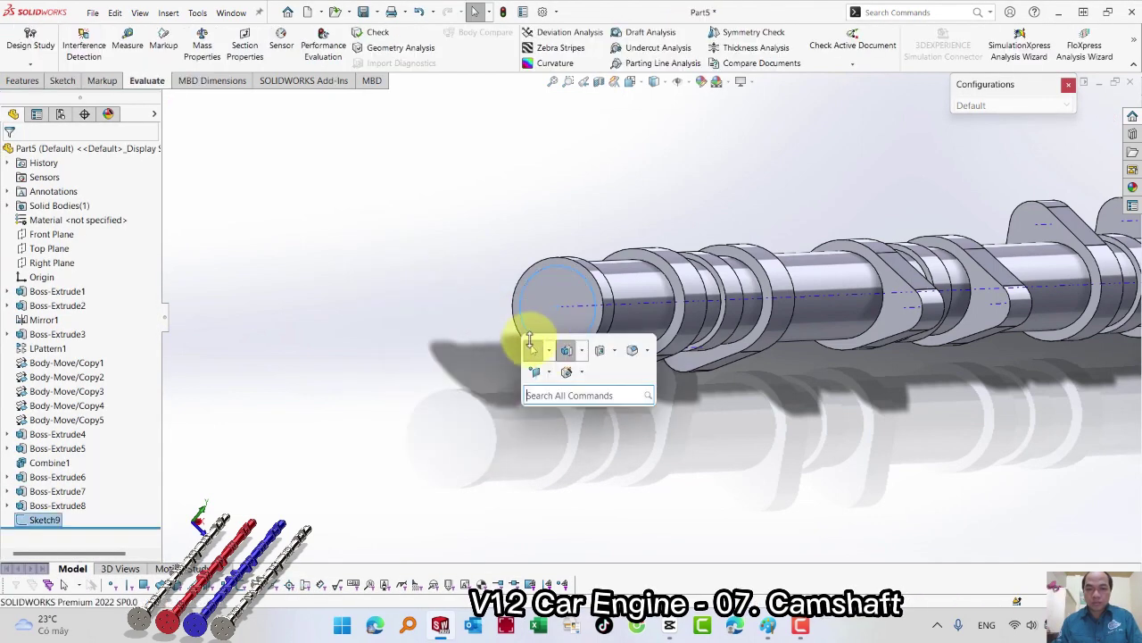
pyautogui.click(567, 350)
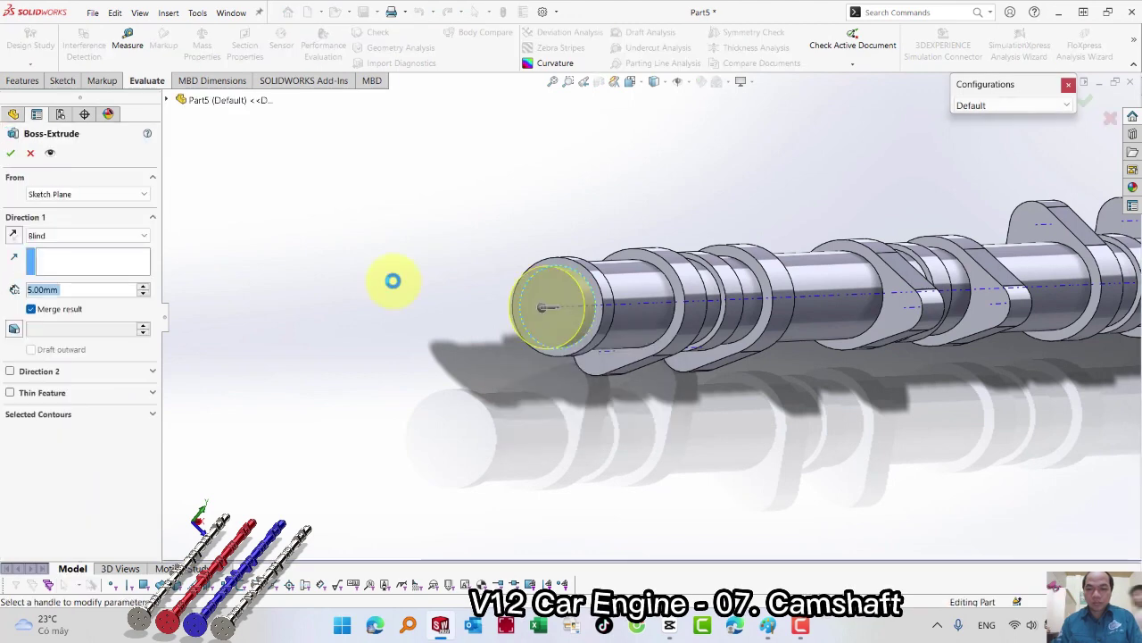
pyautogui.press('Return')
pyautogui.press('Return')
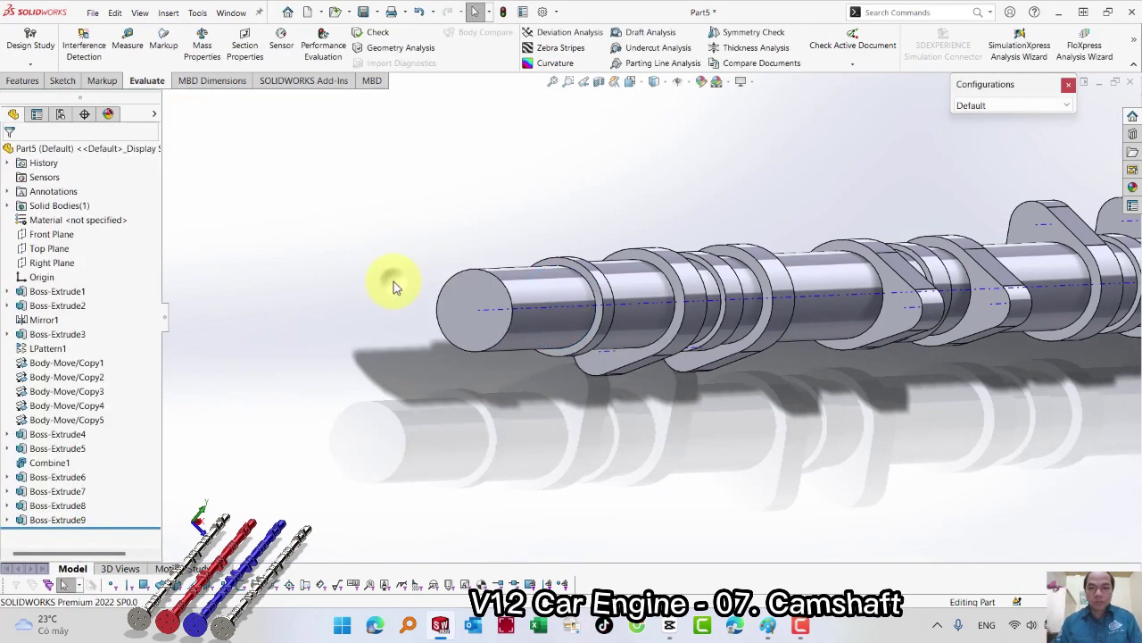
# Sketch a large circle around the shaft end on its end face
pyautogui.click(453, 312)
pyautogui.click(535, 255)
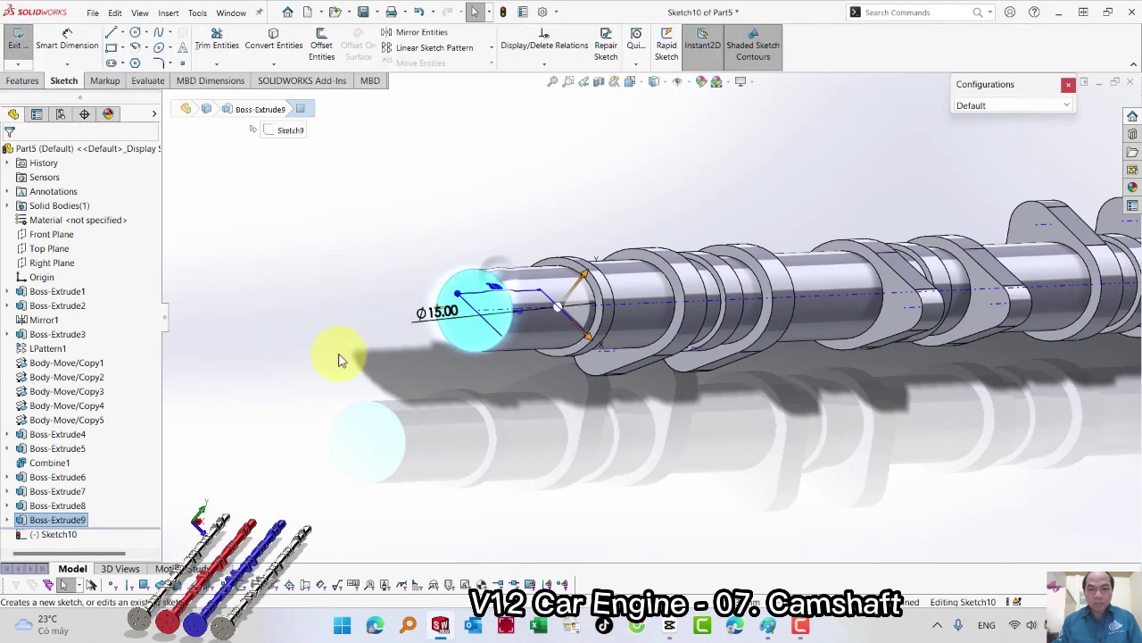
pyautogui.press('s')
pyautogui.click(476, 387)
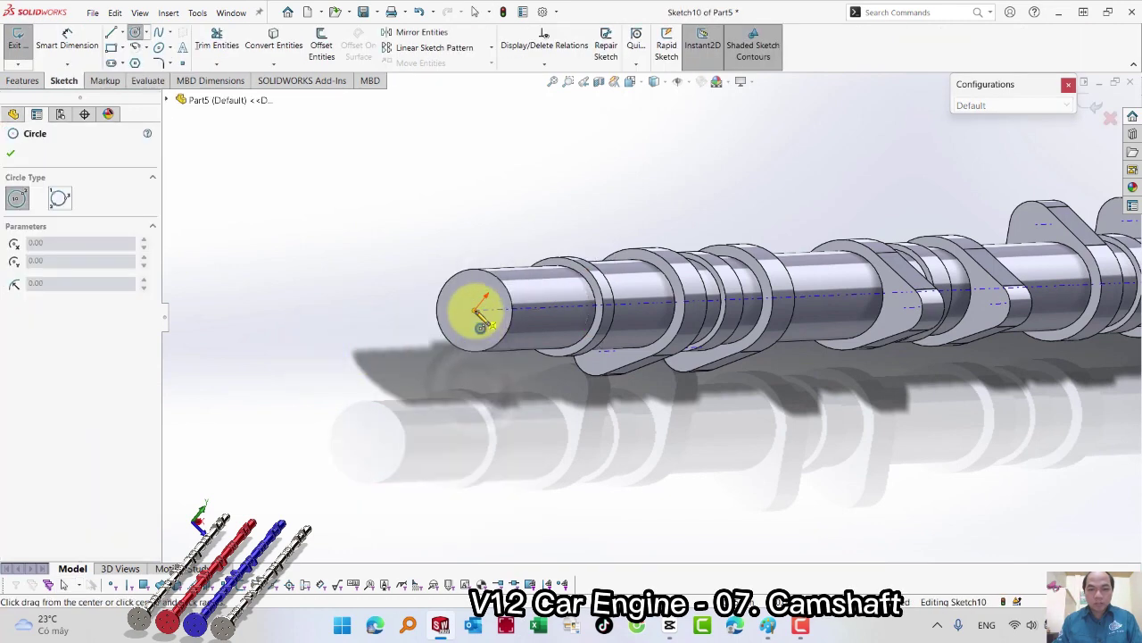
pyautogui.moveTo(474, 310); pyautogui.dragTo(571, 268)
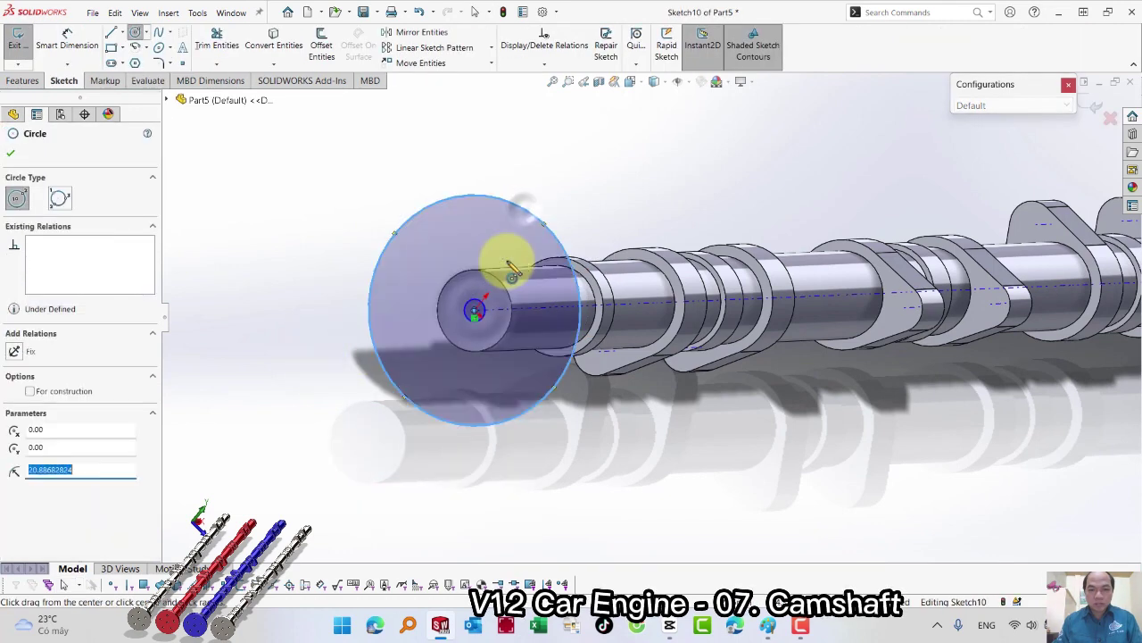
pyautogui.click(548, 268)
# Dimension the large circle Ø50 mm and the small centre circle Ø5 mm
pyautogui.click(554, 239)
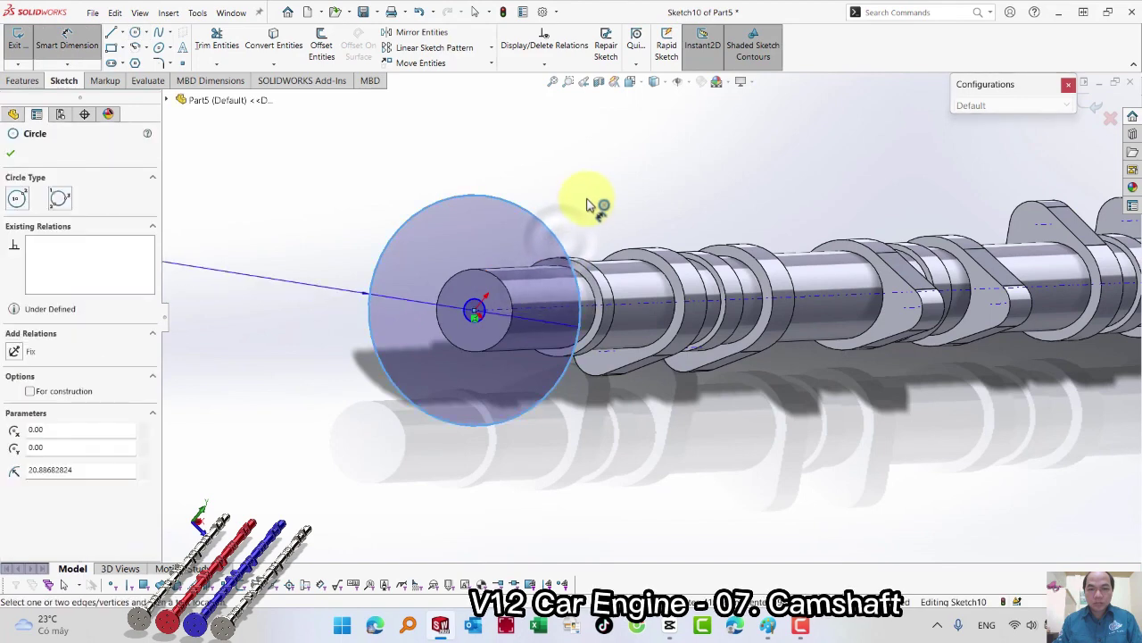
pyautogui.click(589, 231)
pyautogui.write('50')
pyautogui.press('Return')
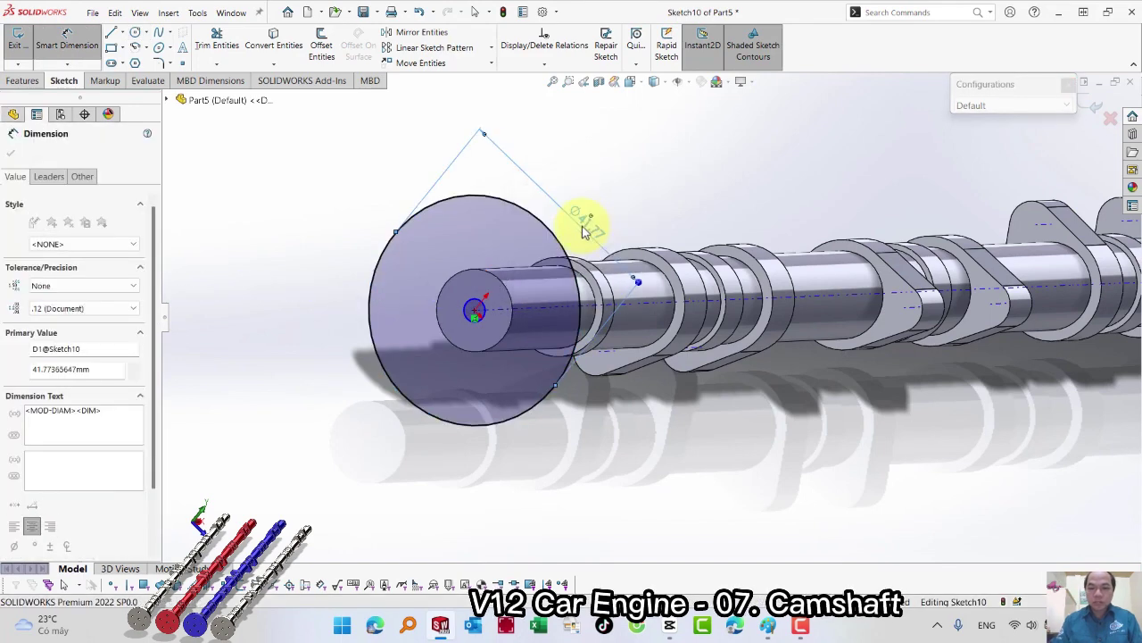
pyautogui.click(484, 310)
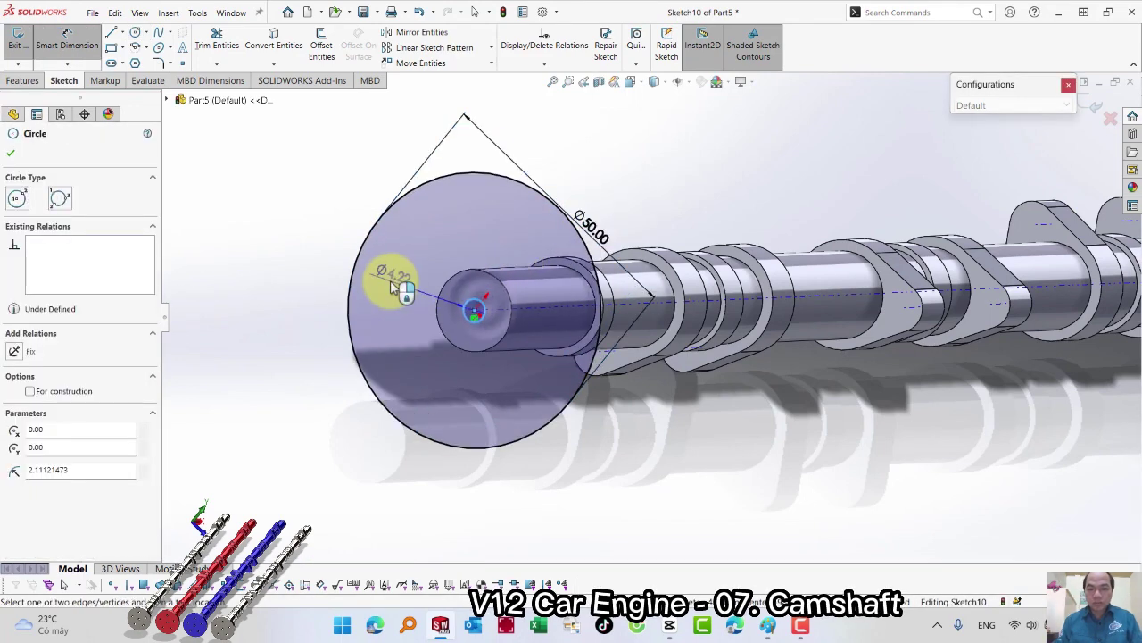
pyautogui.click(384, 277)
pyautogui.write('5')
pyautogui.press('Return')
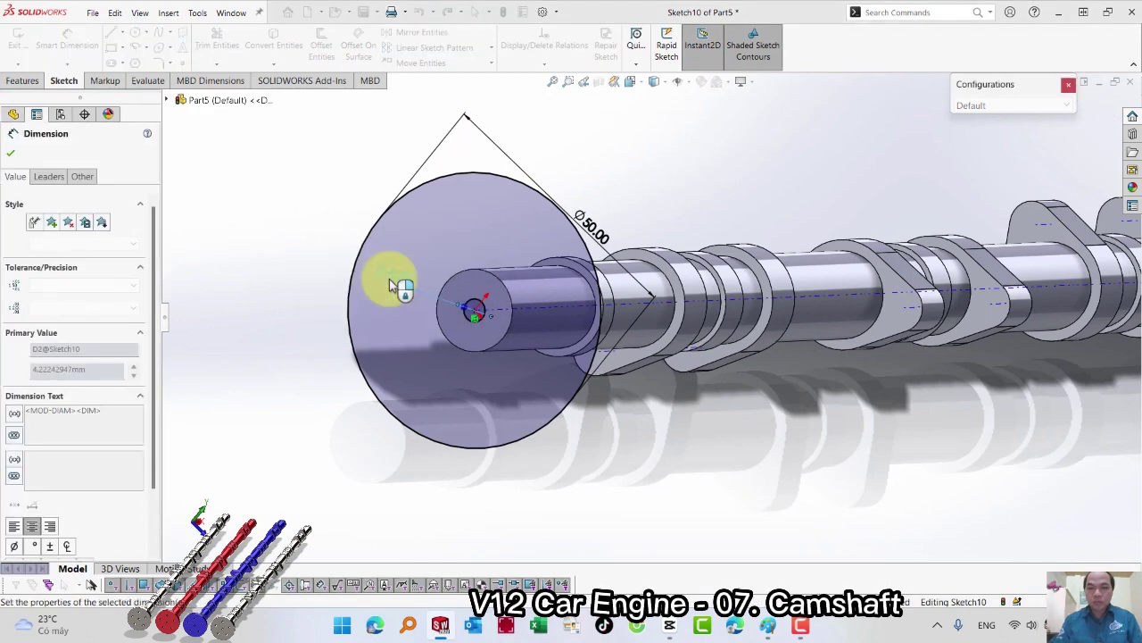
# Exit the sketch and extrude it as a boss disc
pyautogui.press('Escape')
pyautogui.press('s')
pyautogui.press('Escape')
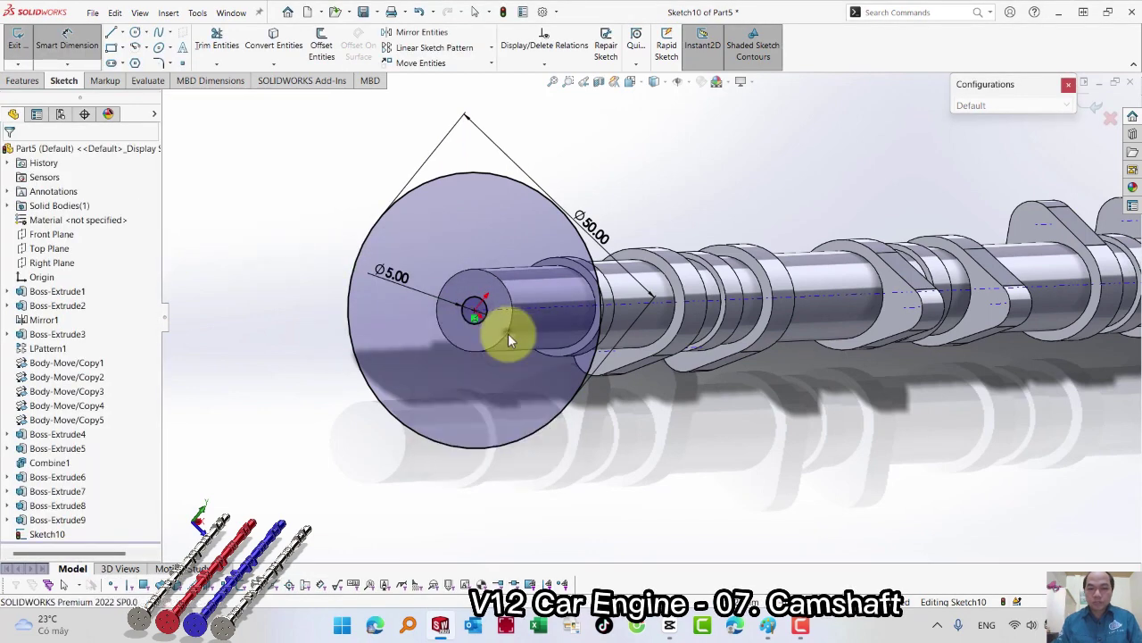
pyautogui.hotkey('ctrl', 'b')
pyautogui.press('s')
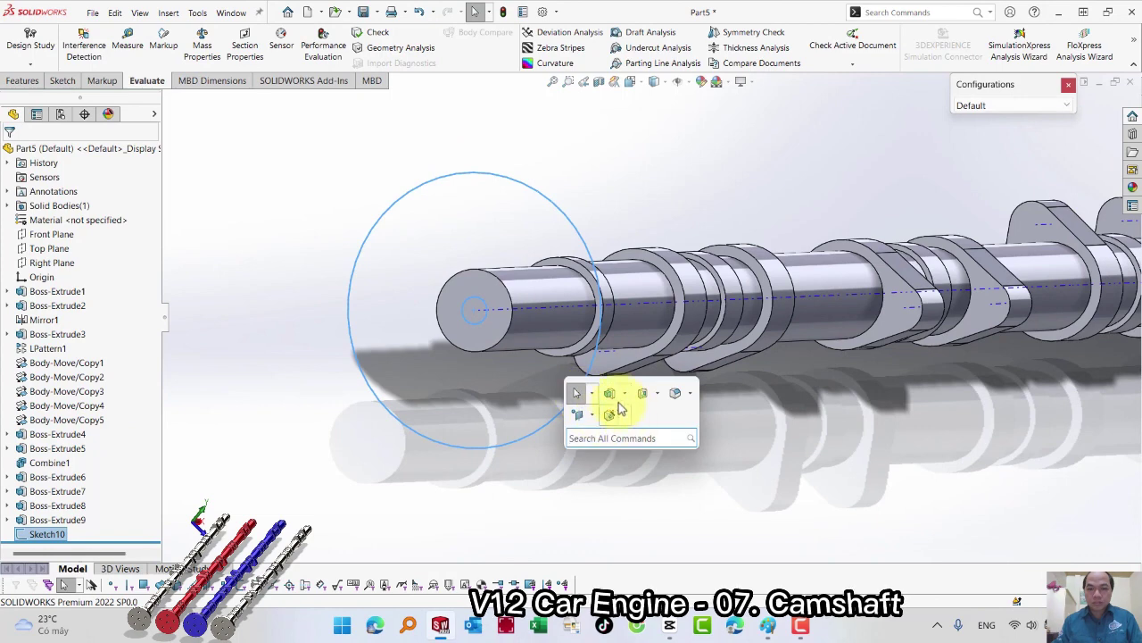
pyautogui.click(612, 399)
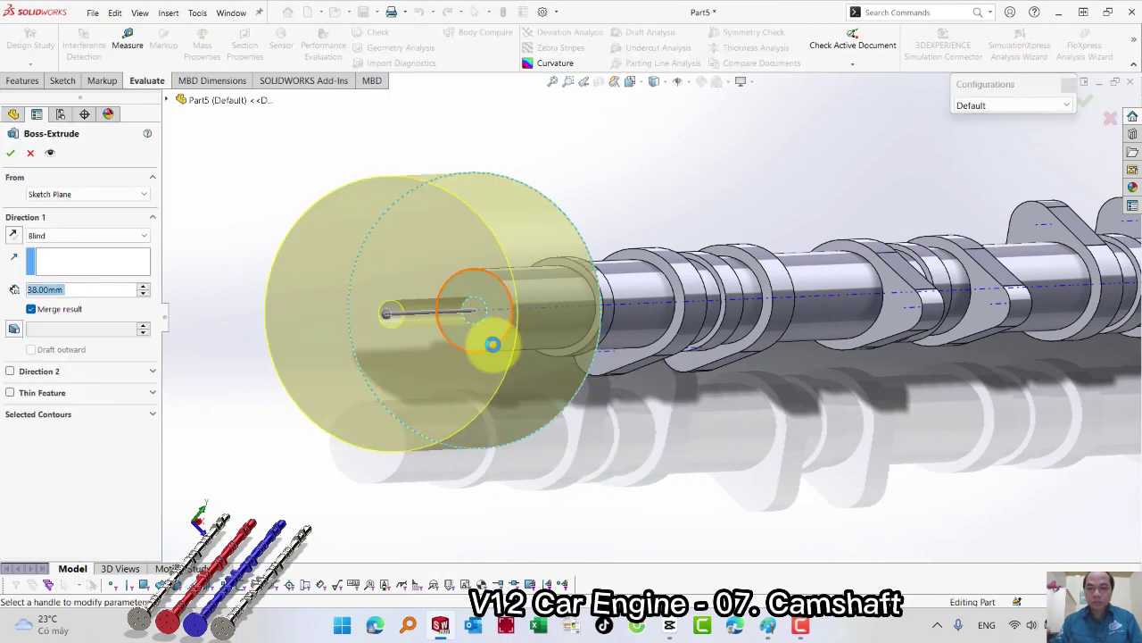
pyautogui.press('Return')
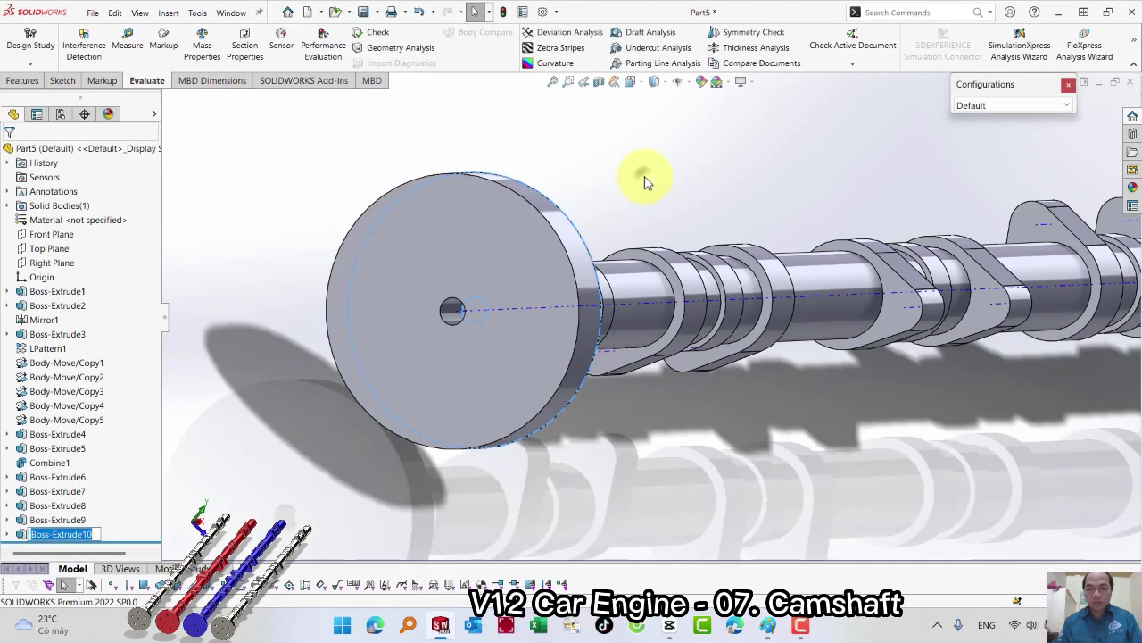
# Draw a five-sided circumscribed polygon centred on the disc face in a new sketch
pyautogui.click(443, 259)
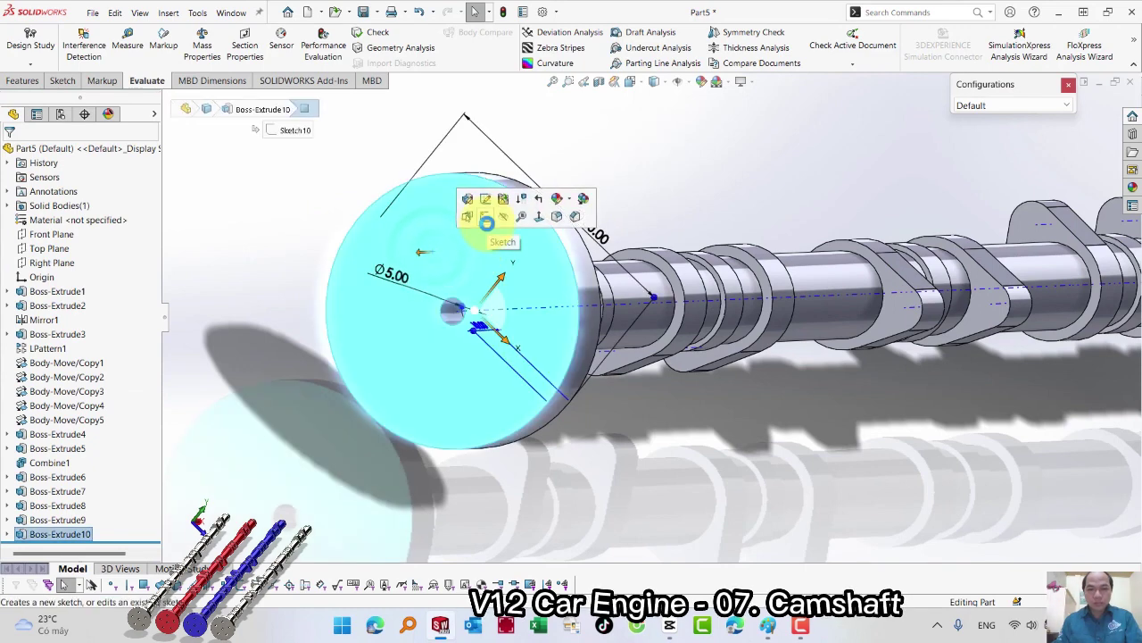
pyautogui.click(484, 219)
pyautogui.click(289, 229)
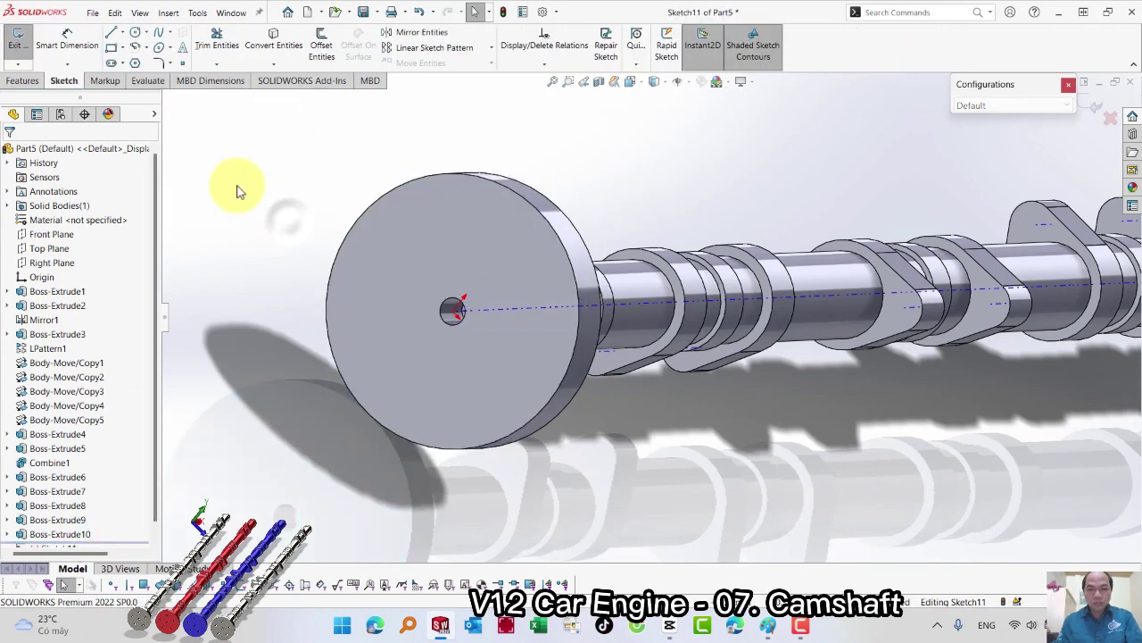
pyautogui.click(135, 64)
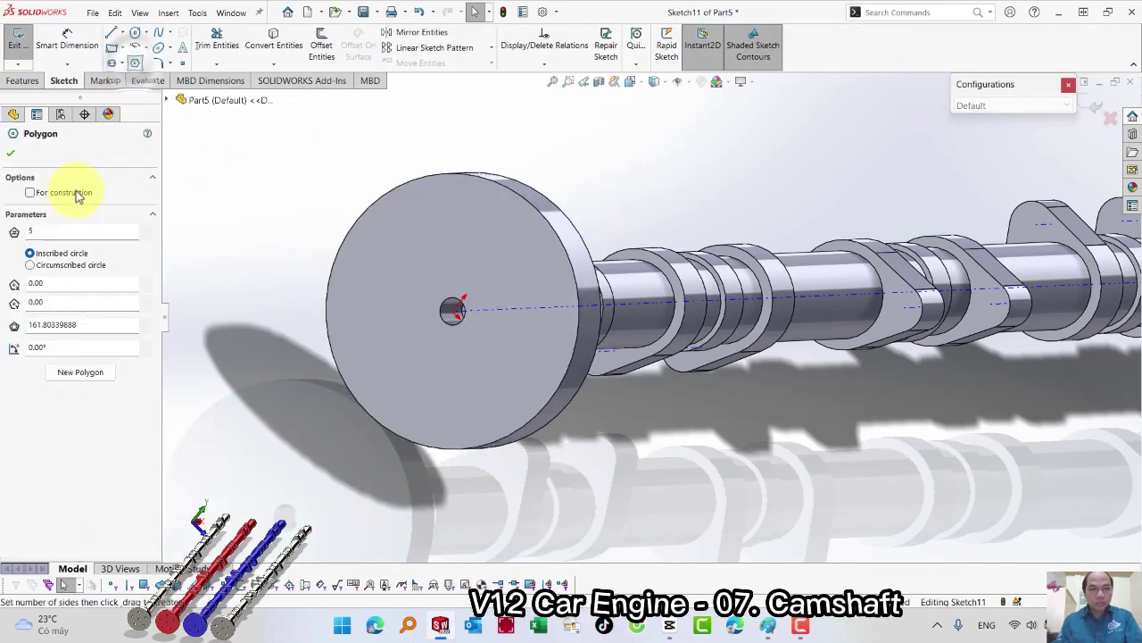
pyautogui.click(34, 266)
pyautogui.click(453, 309)
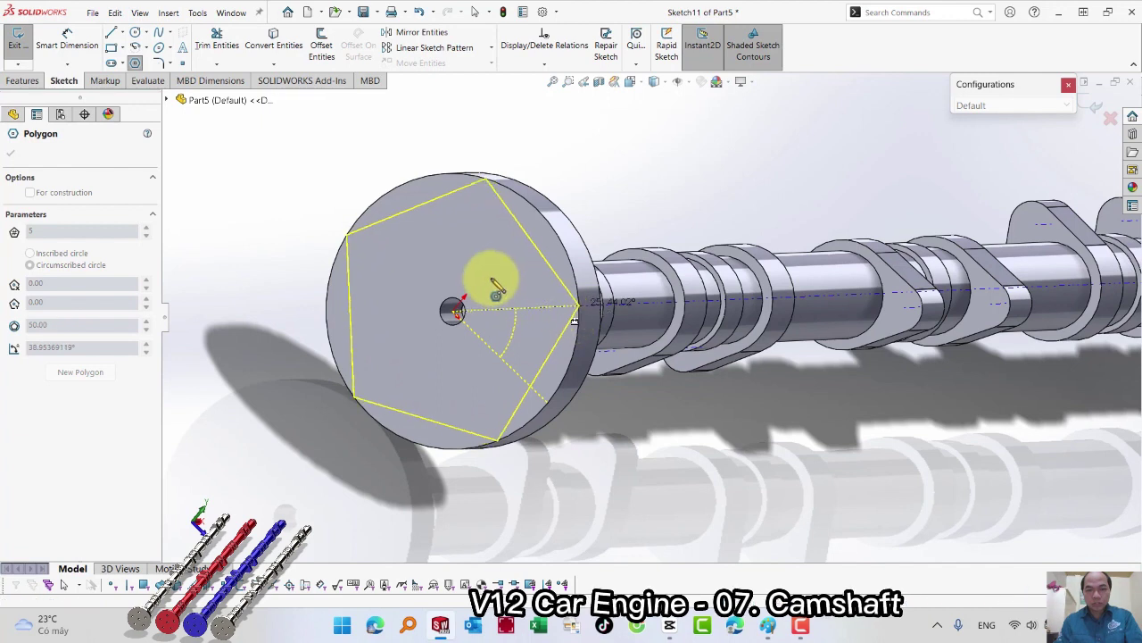
pyautogui.click(453, 232)
pyautogui.press('Escape')
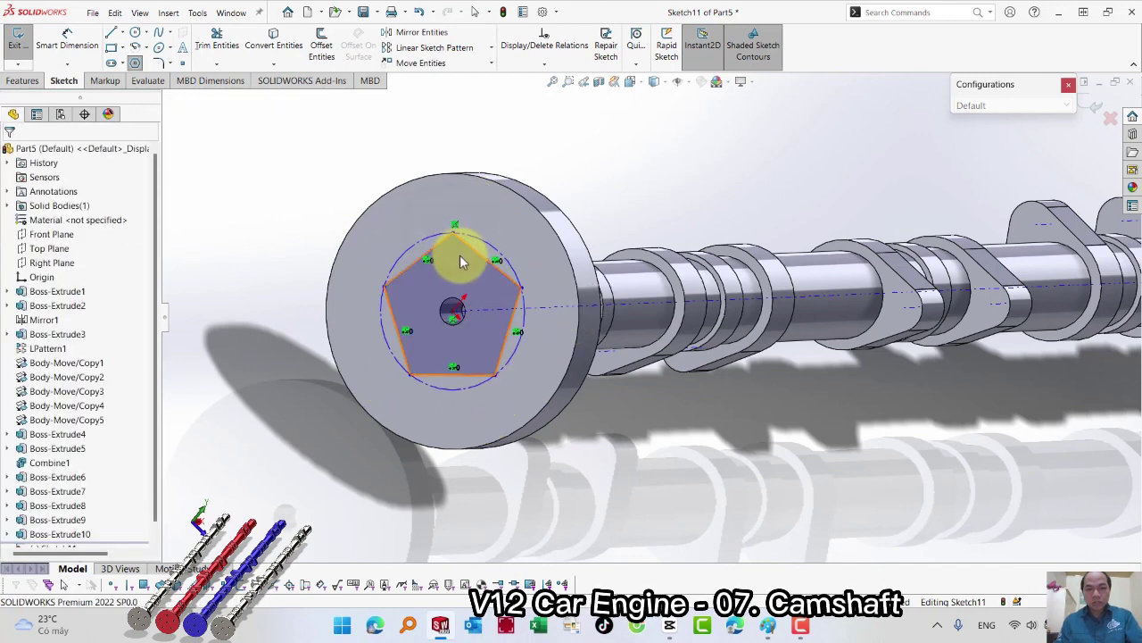
# Align a pentagon corner vertically with its centre and convert the pentagon to construction geometry
pyautogui.click(453, 314)
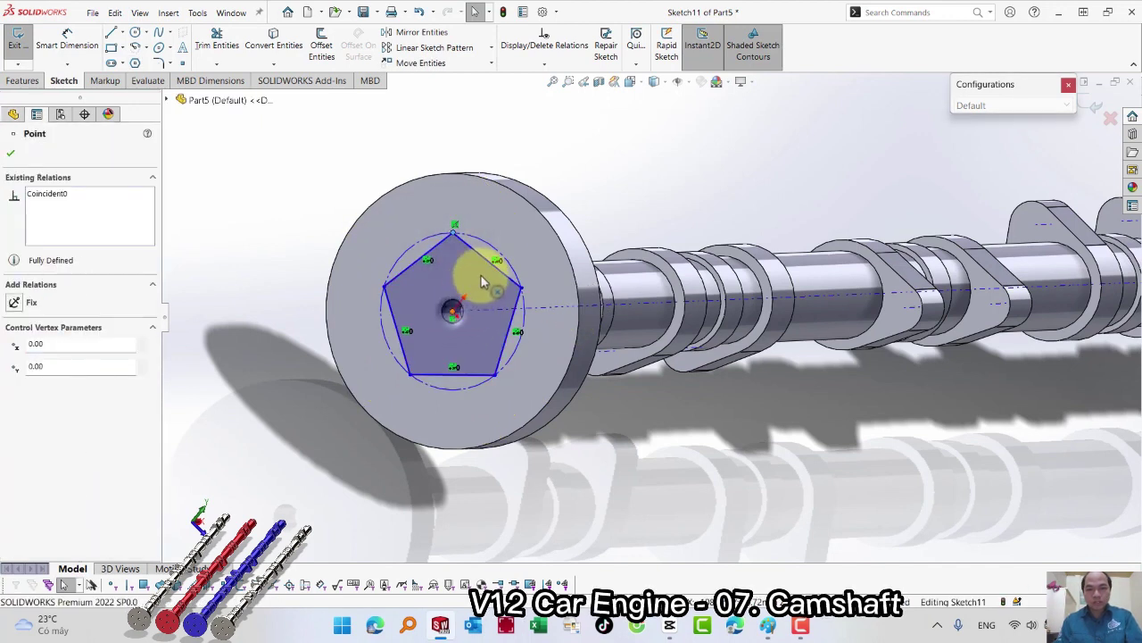
pyautogui.keyDown('ctrl'); pyautogui.click(499, 254); pyautogui.keyUp('ctrl')
pyautogui.click(533, 256)
pyautogui.click(622, 176)
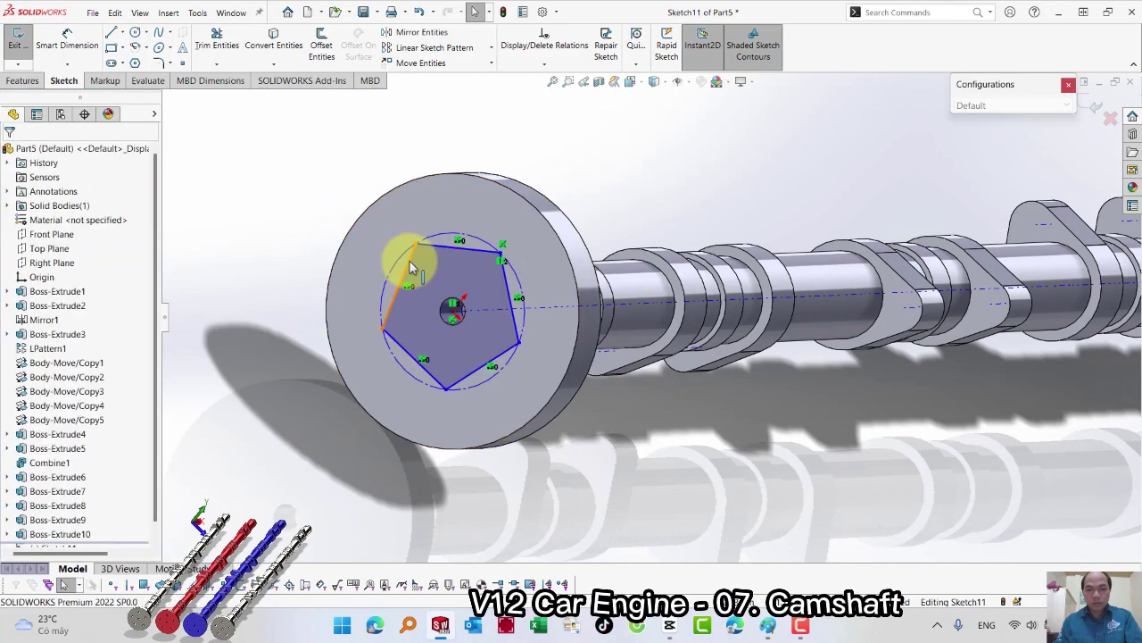
pyautogui.moveTo(322, 209); pyautogui.dragTo(556, 438)
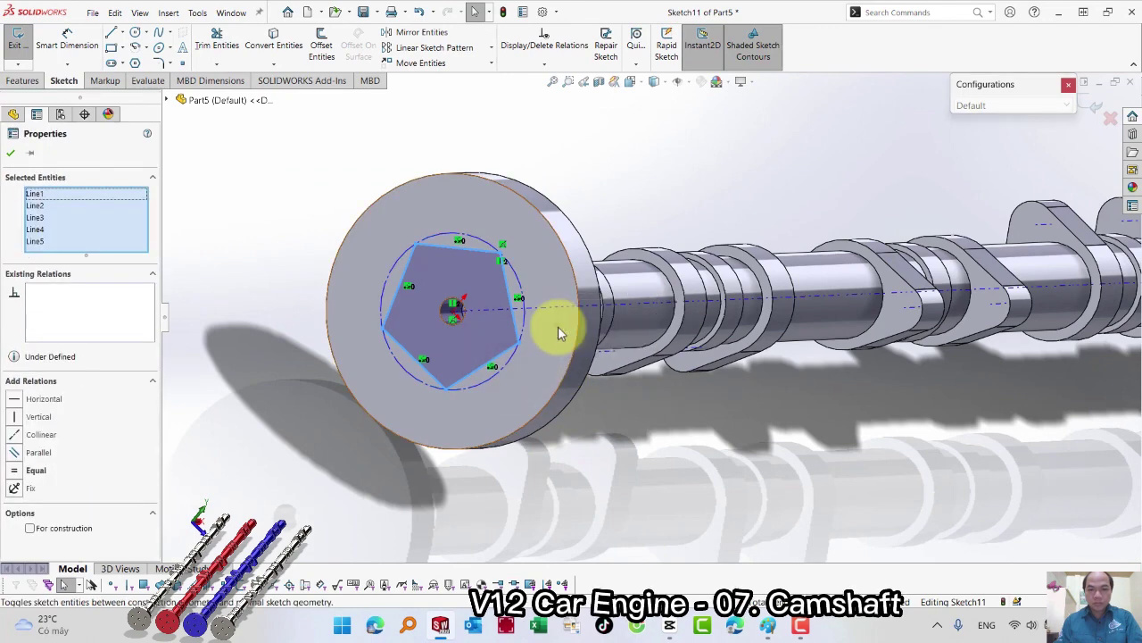
pyautogui.click(634, 199)
# Draw small circles on the pentagon's corners
pyautogui.press('s')
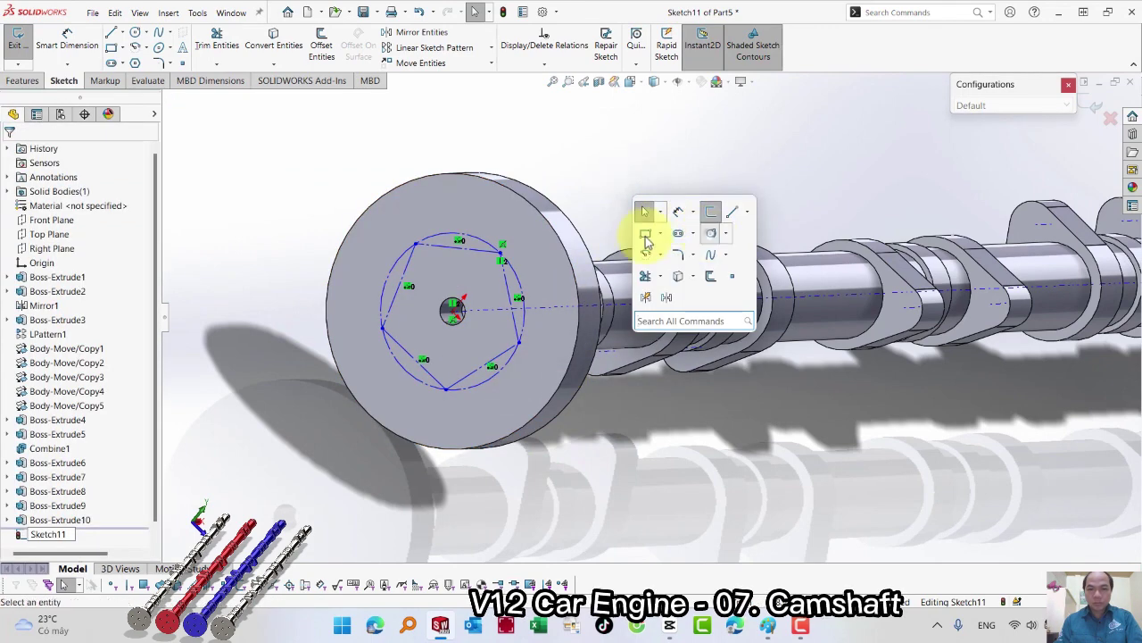
pyautogui.click(711, 233)
pyautogui.moveTo(415, 243); pyautogui.dragTo(429, 247)
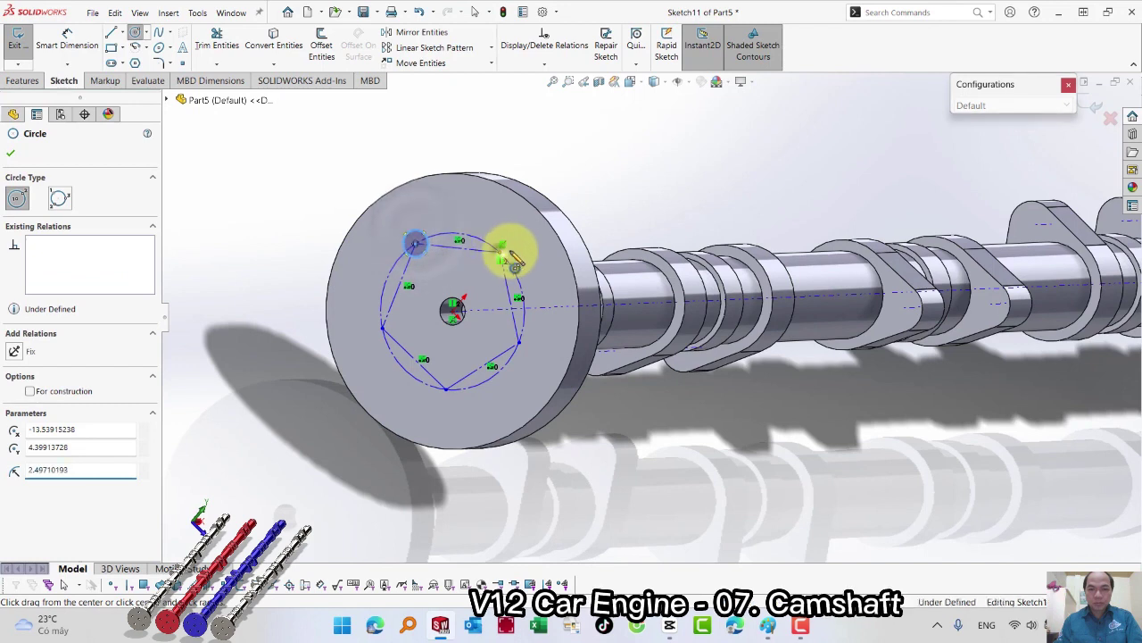
pyautogui.moveTo(513, 259); pyautogui.dragTo(513, 261)
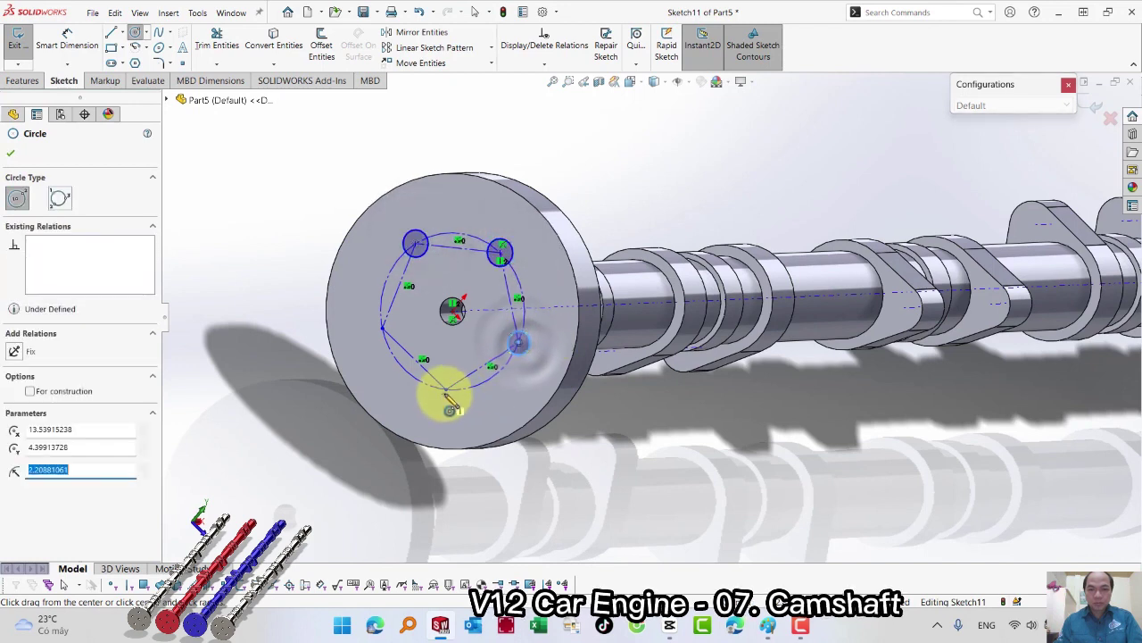
pyautogui.moveTo(445, 389); pyautogui.dragTo(452, 397)
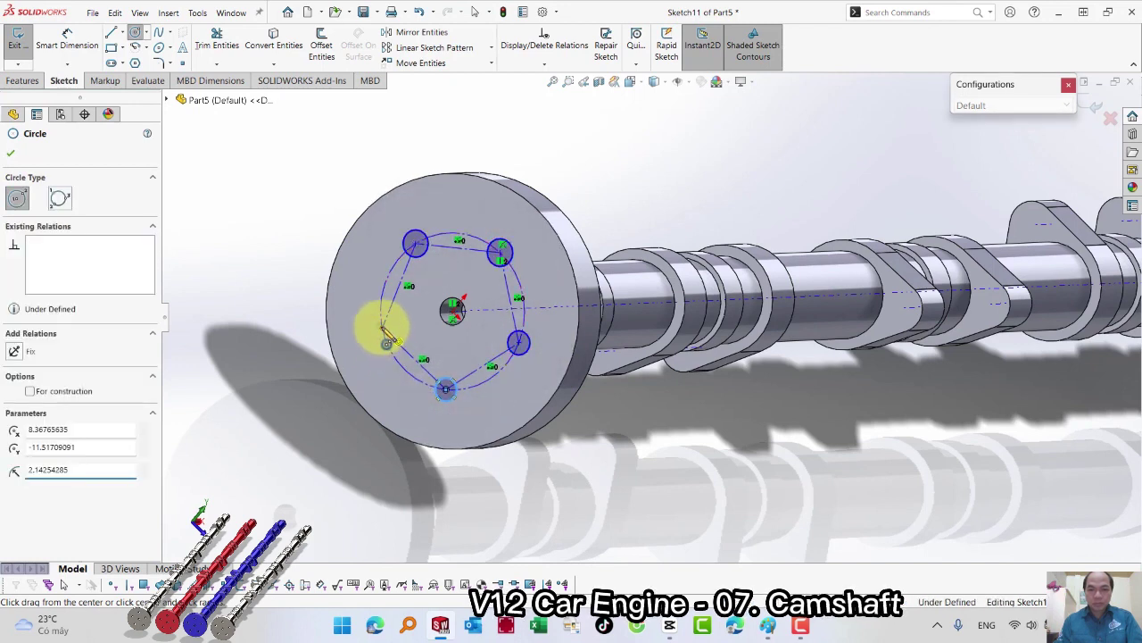
pyautogui.moveTo(382, 327); pyautogui.dragTo(393, 317)
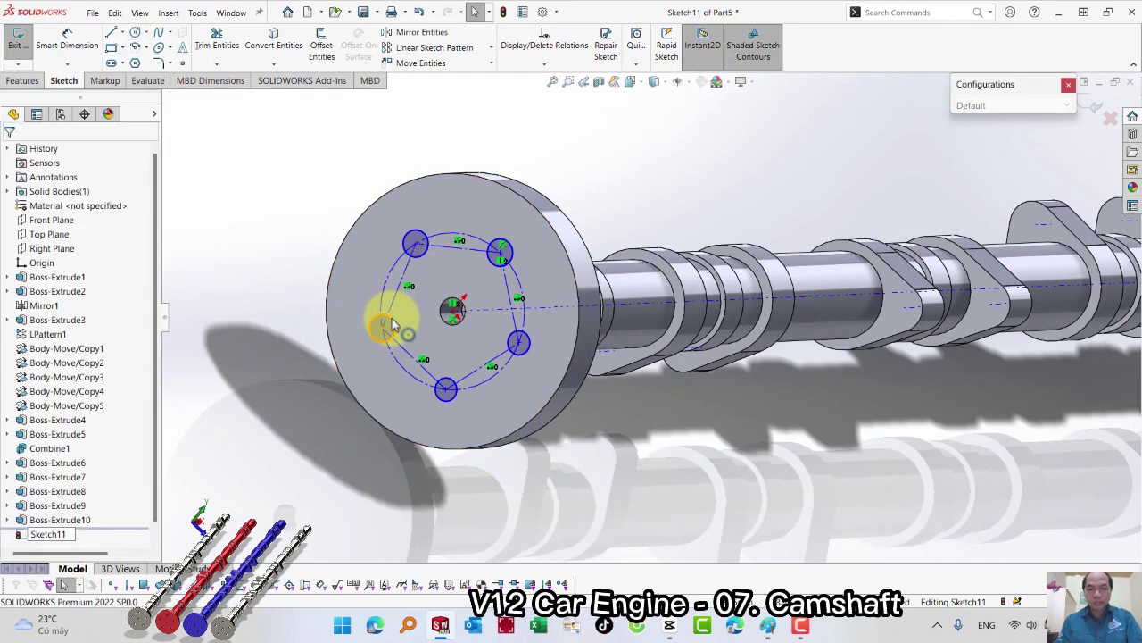
# Make the small corner circles and the centre hole equal in size
pyautogui.click(392, 324)
pyautogui.keyDown('ctrl'); pyautogui.click(413, 244); pyautogui.keyUp('ctrl')
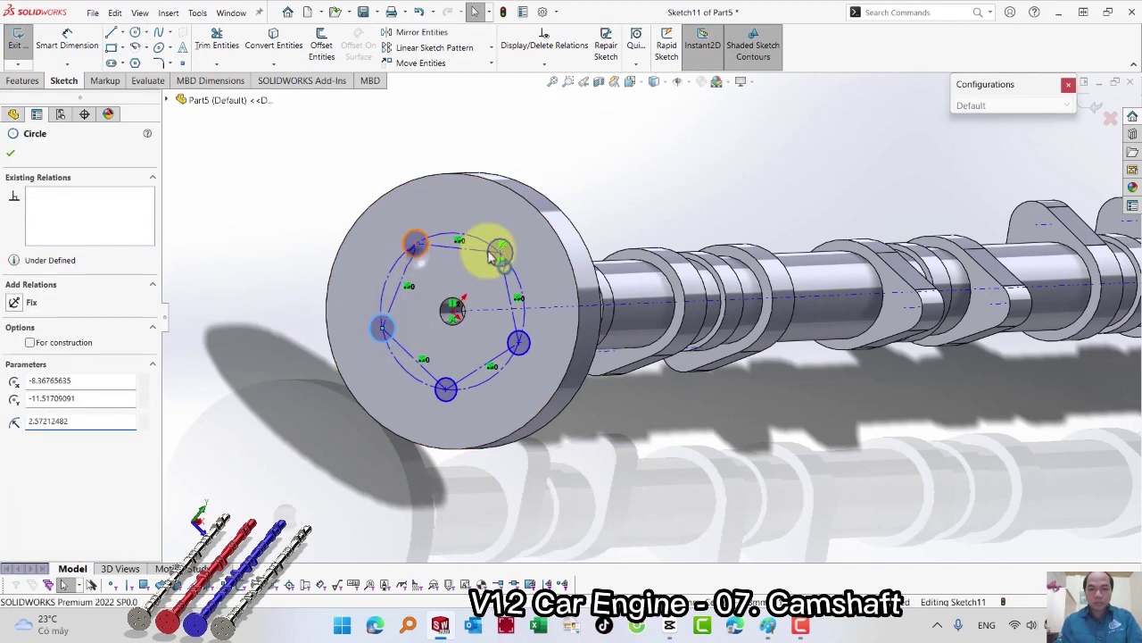
pyautogui.keyDown('ctrl'); pyautogui.click(521, 341); pyautogui.keyUp('ctrl')
pyautogui.keyDown('ctrl'); pyautogui.click(448, 393); pyautogui.keyUp('ctrl')
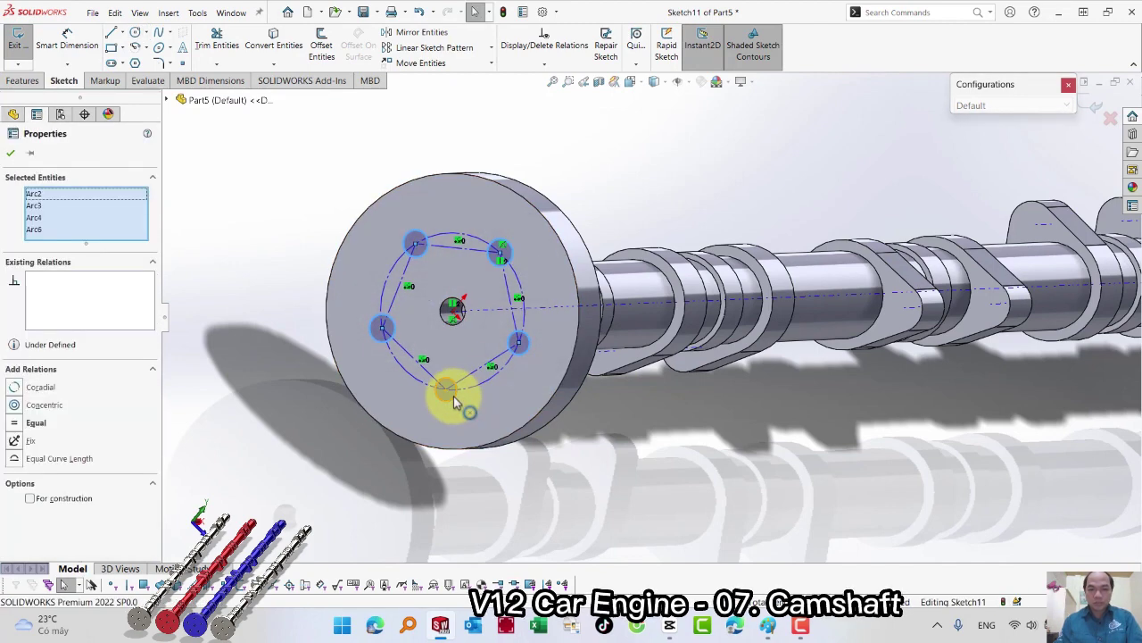
pyautogui.keyDown('ctrl'); pyautogui.click(457, 314); pyautogui.keyUp('ctrl')
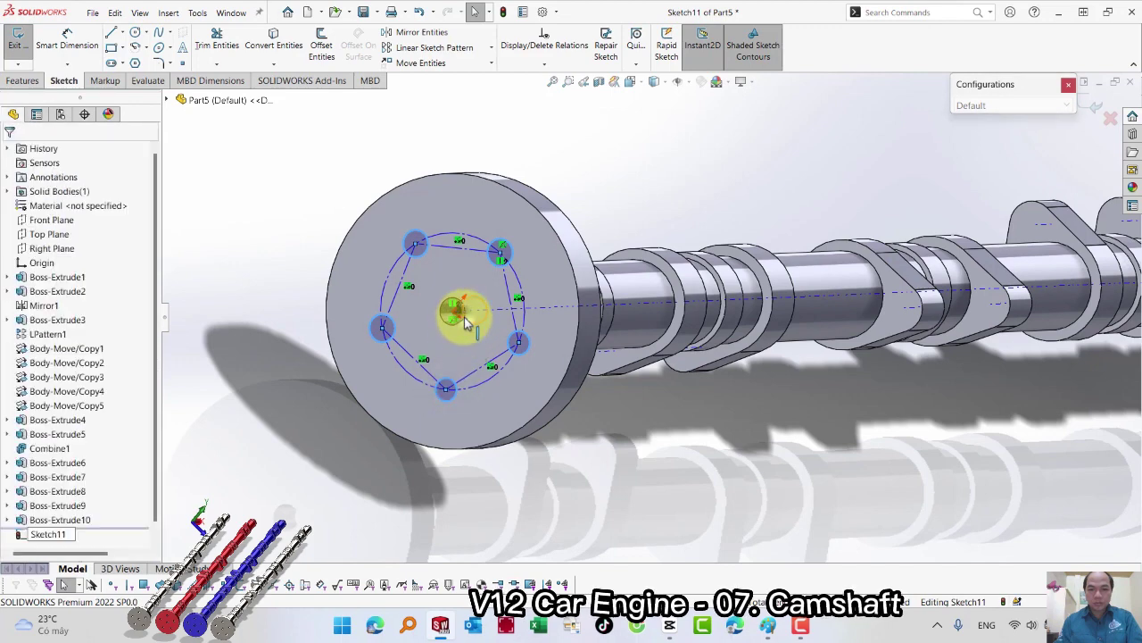
pyautogui.click(523, 265)
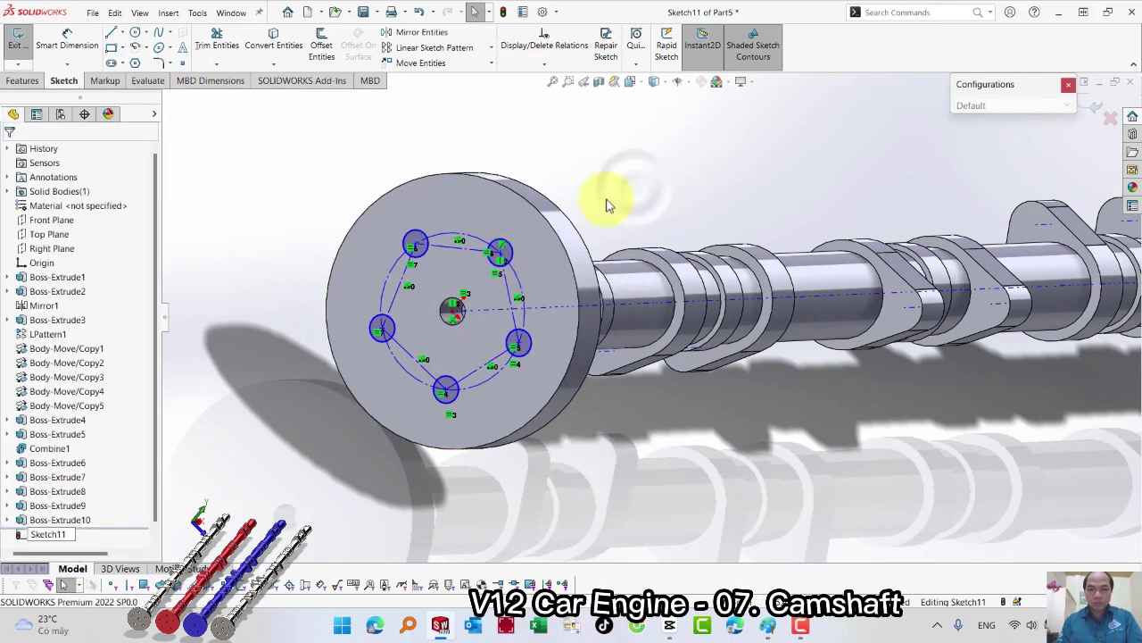
# Set the construction pitch circle to Ø30 mm and exit the sketch
pyautogui.press('s')
pyautogui.click(658, 217)
pyautogui.click(473, 235)
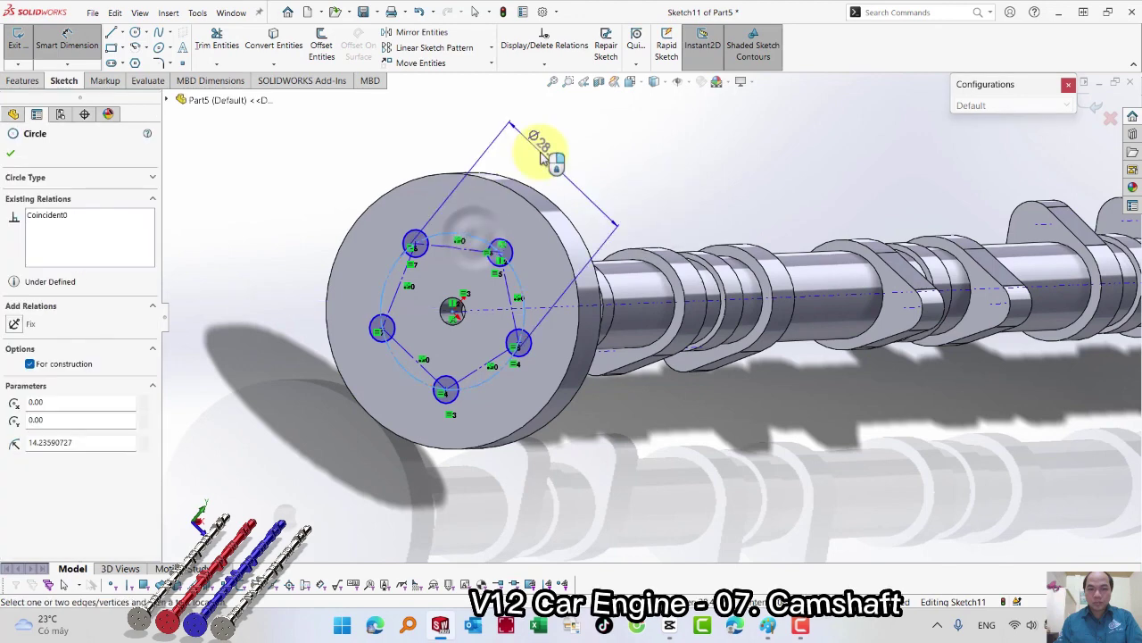
pyautogui.click(535, 154)
pyautogui.write('3')
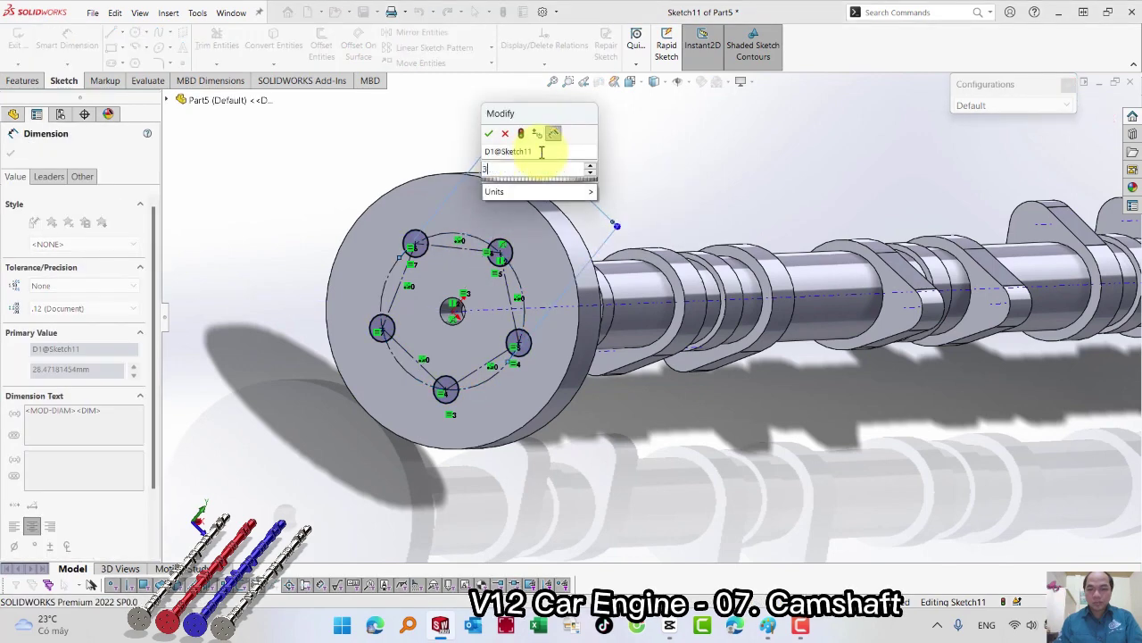
pyautogui.write('0')
pyautogui.press('Return')
pyautogui.press('s')
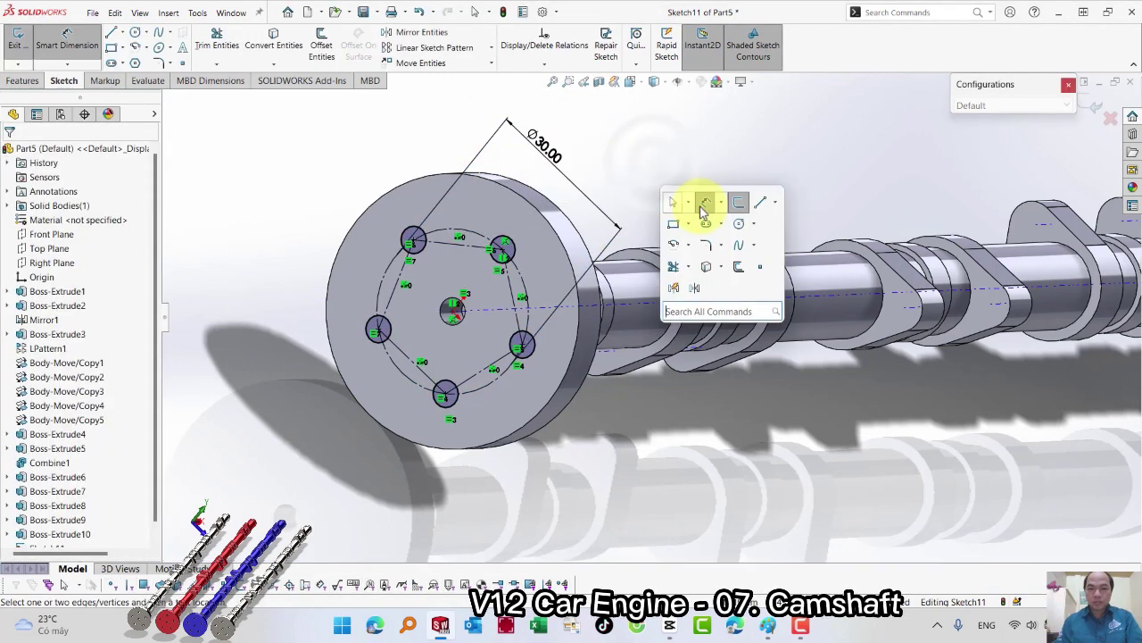
pyautogui.click(705, 203)
# Cut the sketched circles through the flange as bolt holes
pyautogui.press('s')
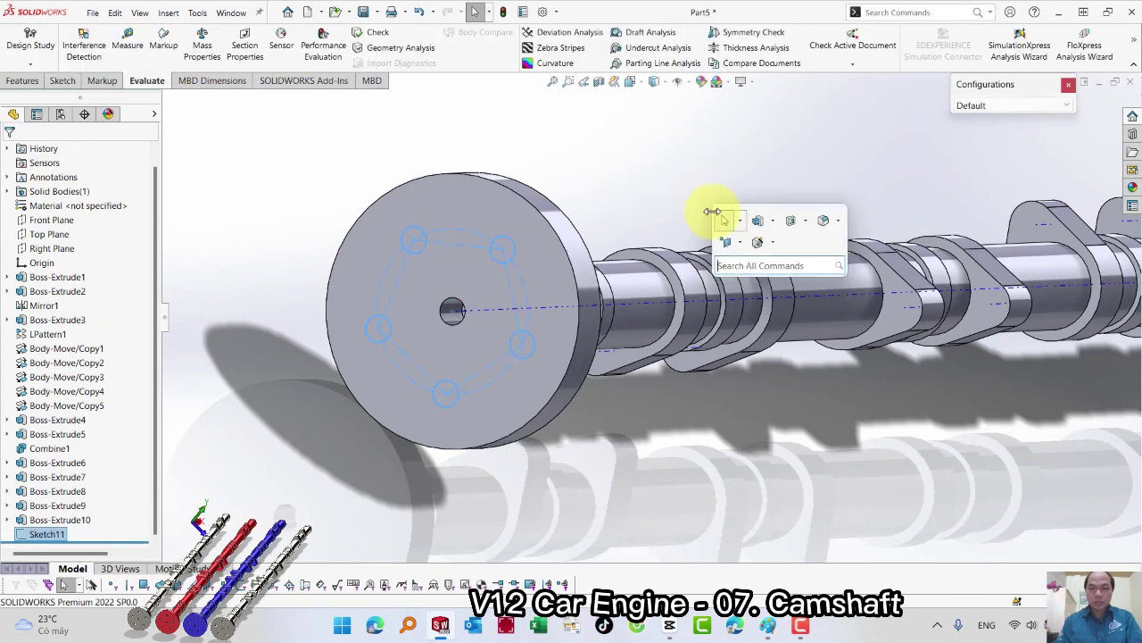
pyautogui.click(763, 226)
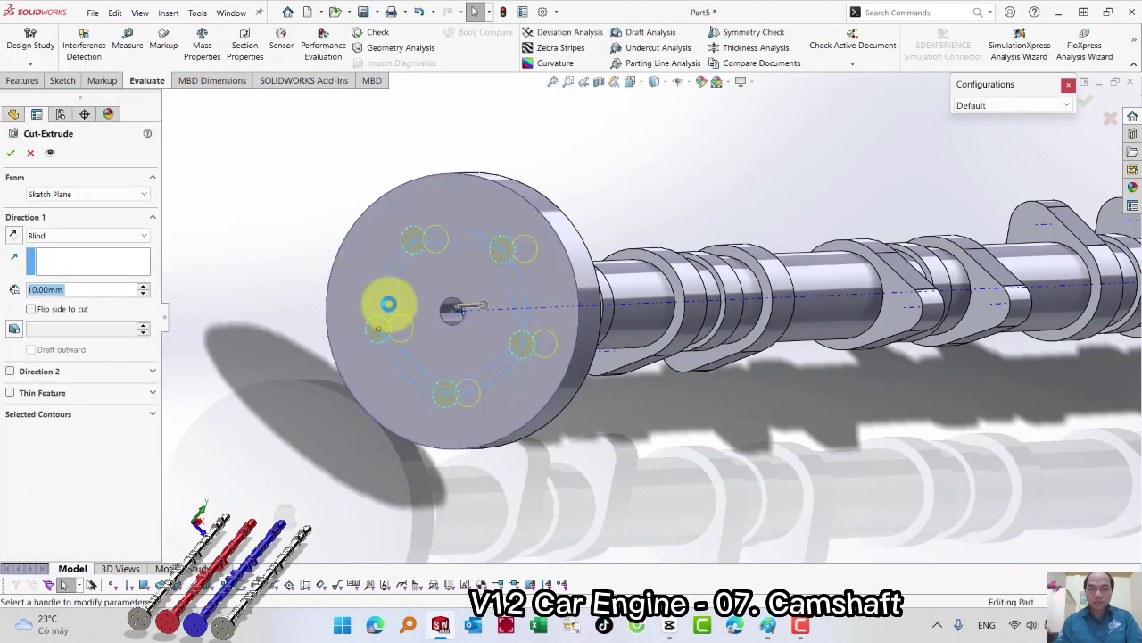
pyautogui.click(10, 154)
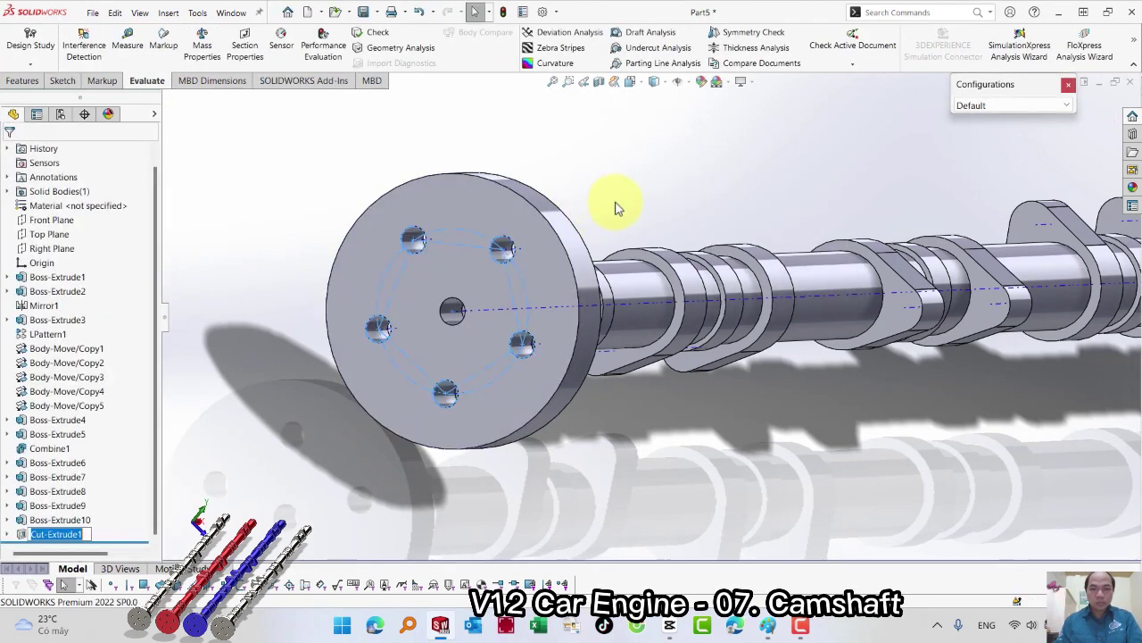
# Roll the model back to just before Cut-Extrude1
pyautogui.moveTo(620, 205)
pyautogui.mouseDown(button='middle')
pyautogui.moveTo(641, 214)
pyautogui.moveTo(584, 224)
pyautogui.mouseUp(button='middle')
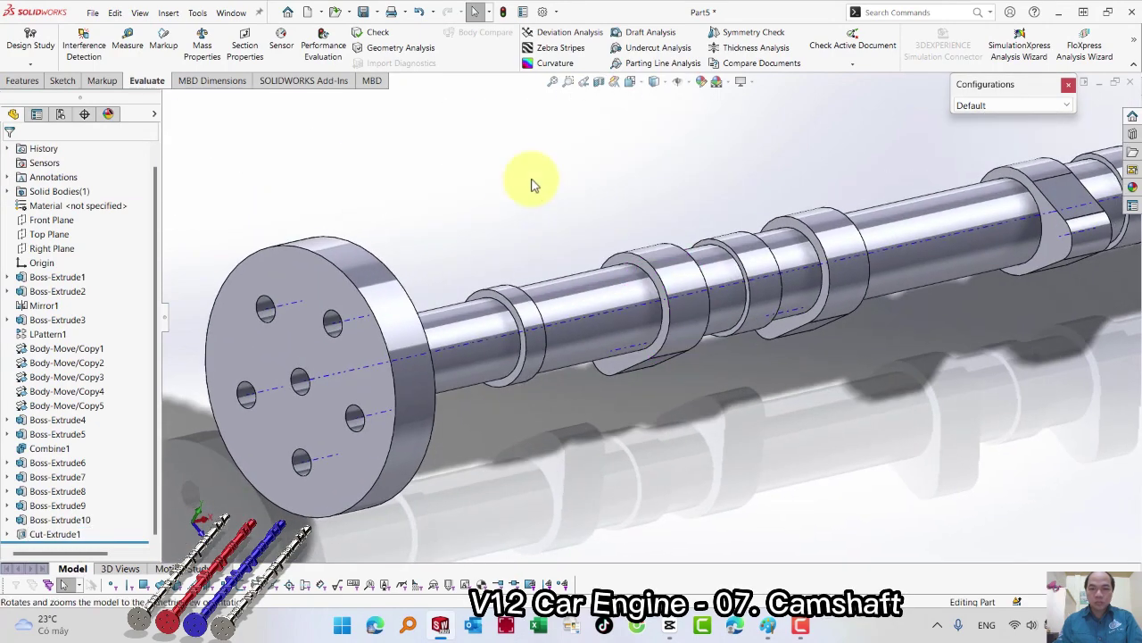
pyautogui.press('f')
pyautogui.click(141, 12)
pyautogui.moveTo(174, 122)
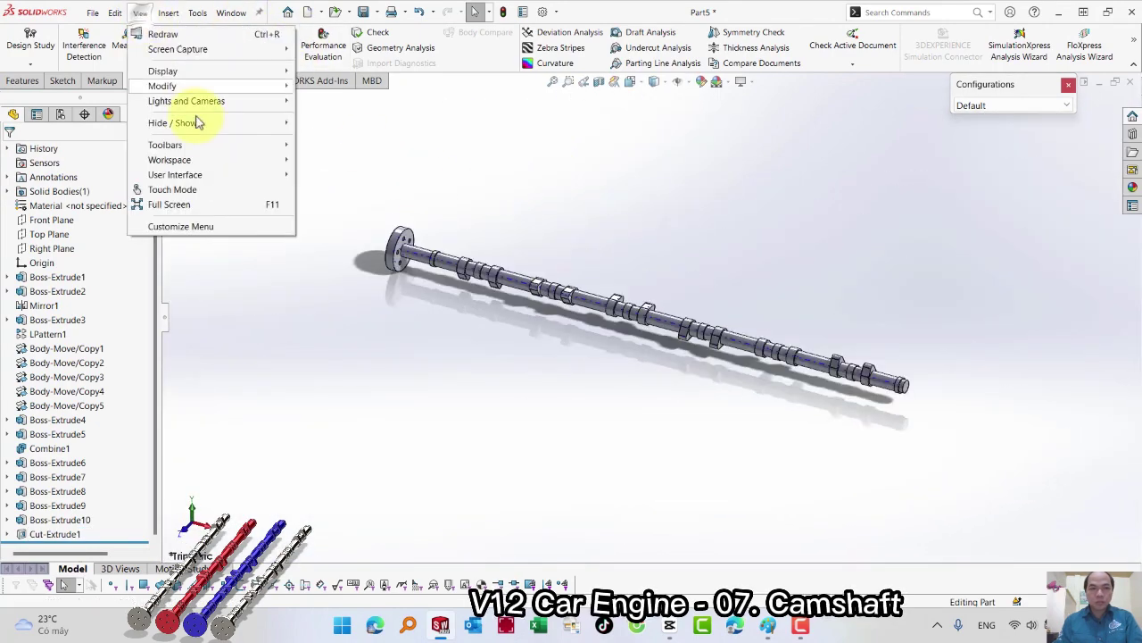
pyautogui.click(575, 201)
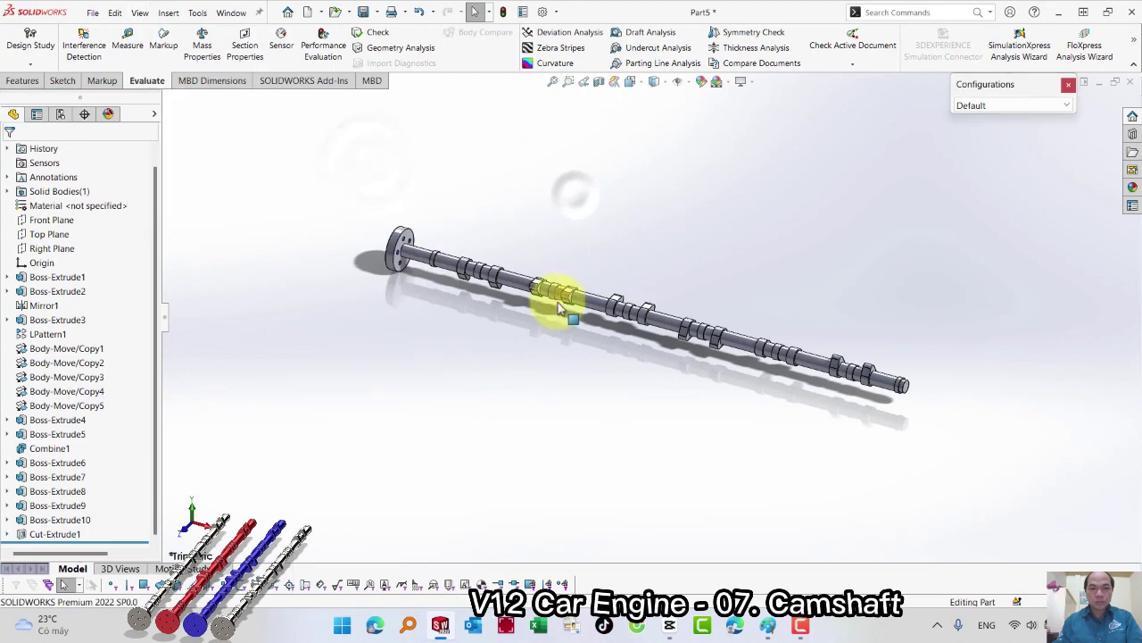
pyautogui.scroll(-3, 408, 241)
pyautogui.scroll(2, 438, 255)
pyautogui.scroll(2, 503, 284)
pyautogui.scroll(-2, 944, 378)
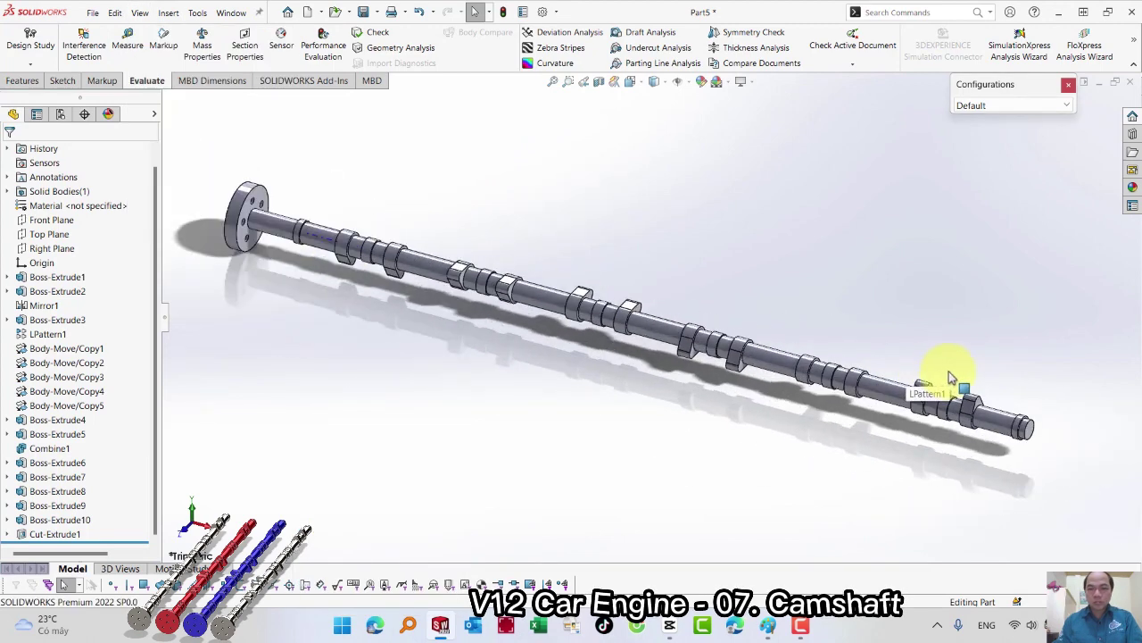
pyautogui.scroll(-4, 258, 214)
pyautogui.scroll(-3, 272, 195)
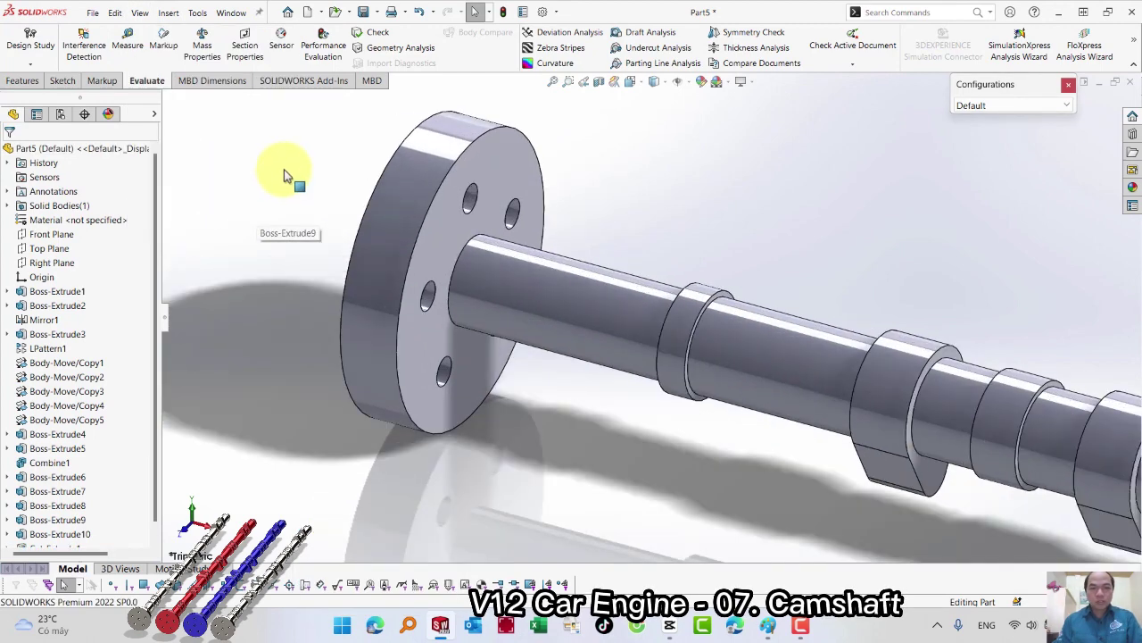
pyautogui.moveTo(158, 351); pyautogui.dragTo(152, 500)
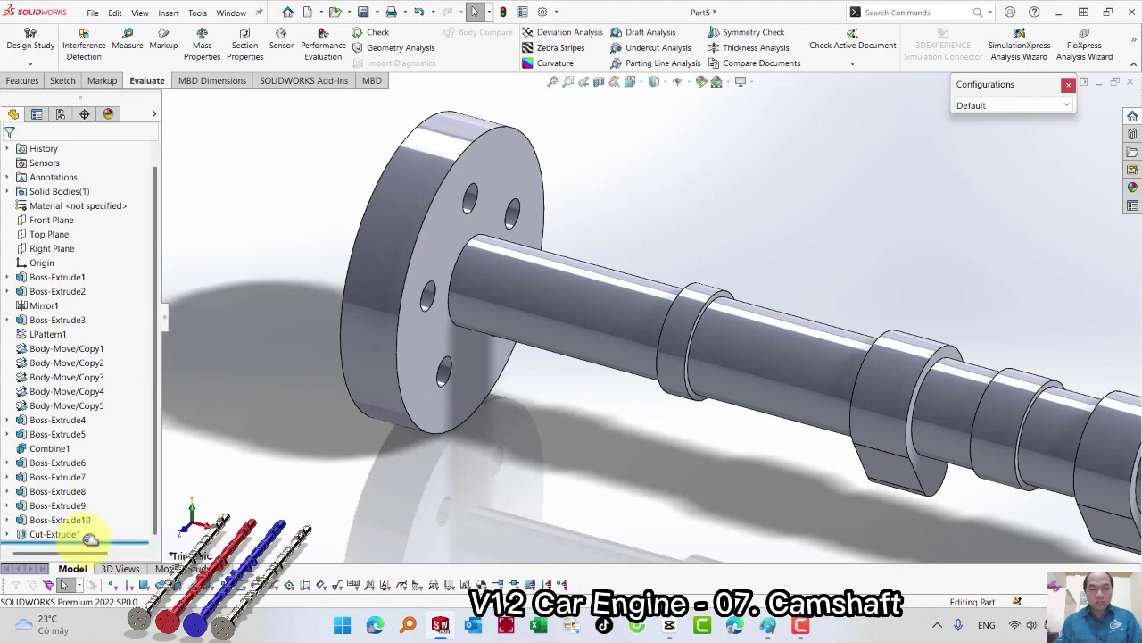
pyautogui.moveTo(89, 539); pyautogui.dragTo(77, 527)
# Fillet the flange face edges at 2 mm, then roll forward past Cut-Extrude1
pyautogui.press('s')
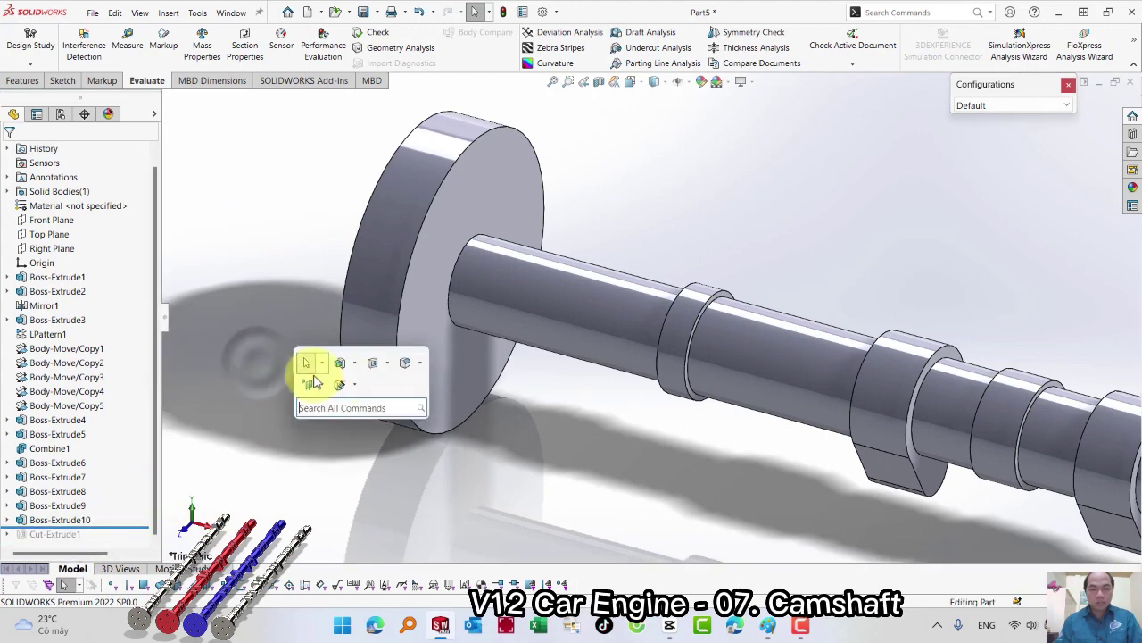
pyautogui.click(405, 366)
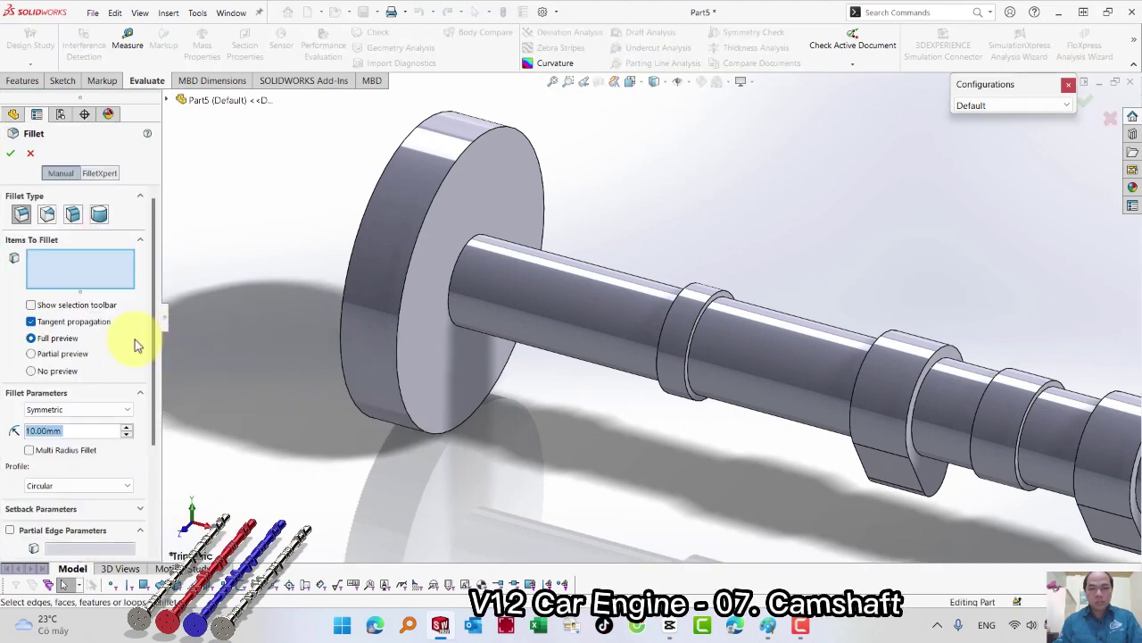
pyautogui.click(467, 363)
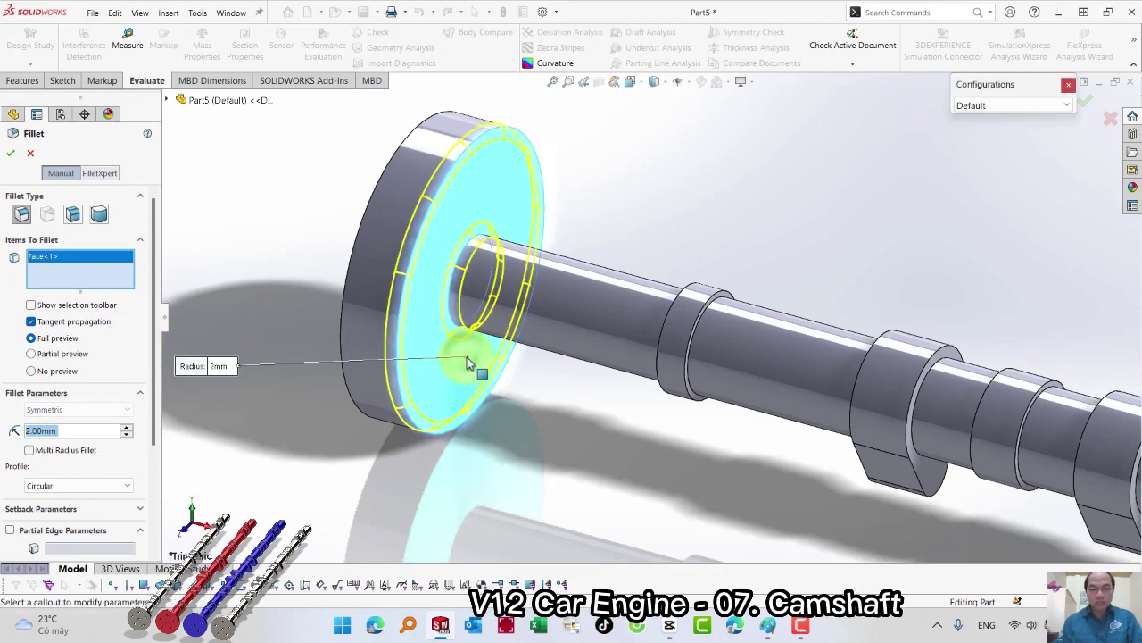
pyautogui.press('Return')
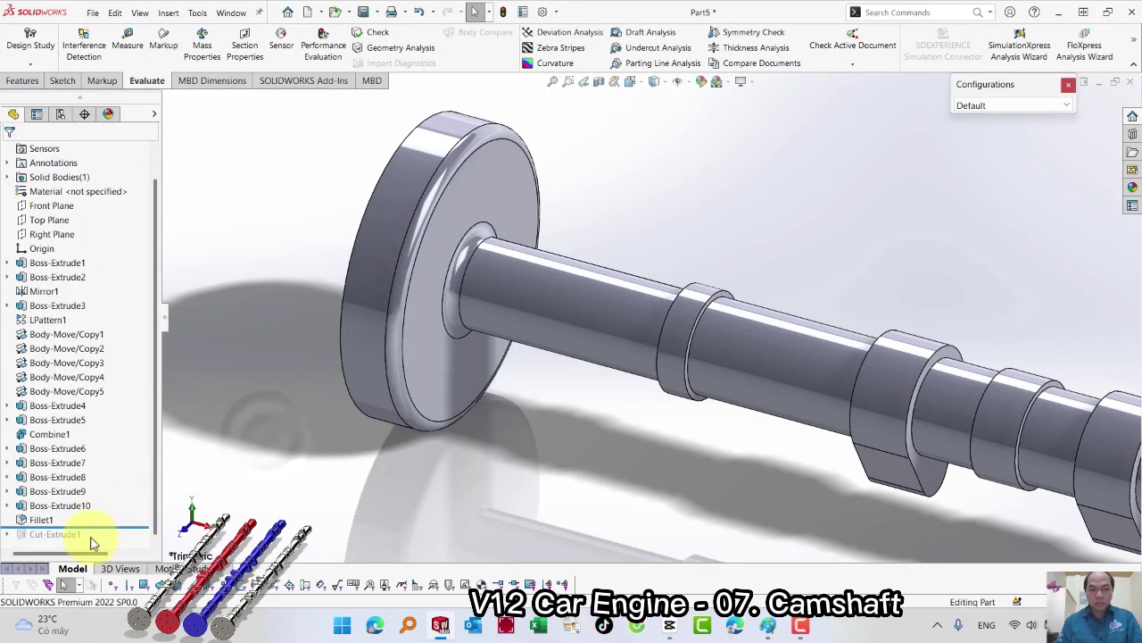
pyautogui.moveTo(98, 528); pyautogui.dragTo(98, 543)
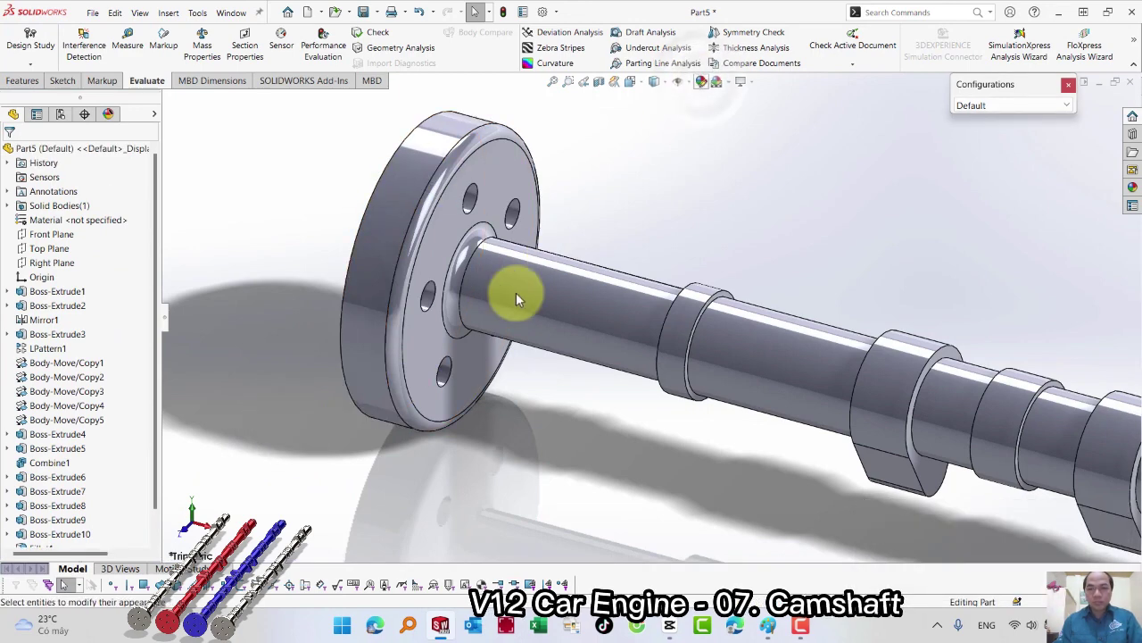
# Apply the polished steel appearance from Metal > Steel to the whole part
pyautogui.click(702, 81)
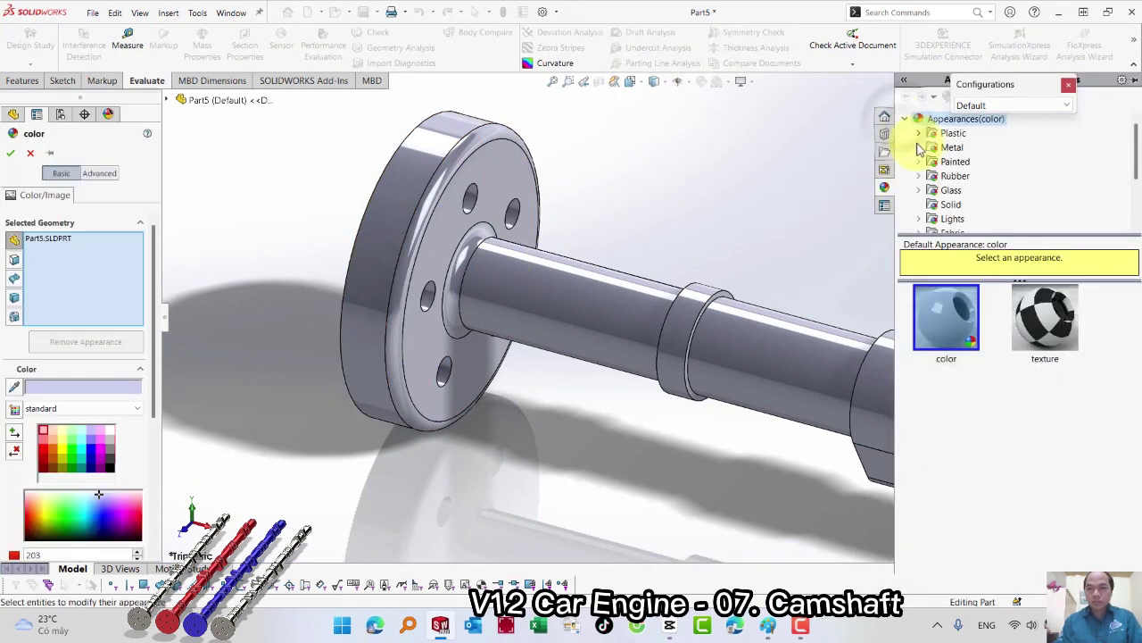
pyautogui.click(919, 148)
pyautogui.click(962, 133)
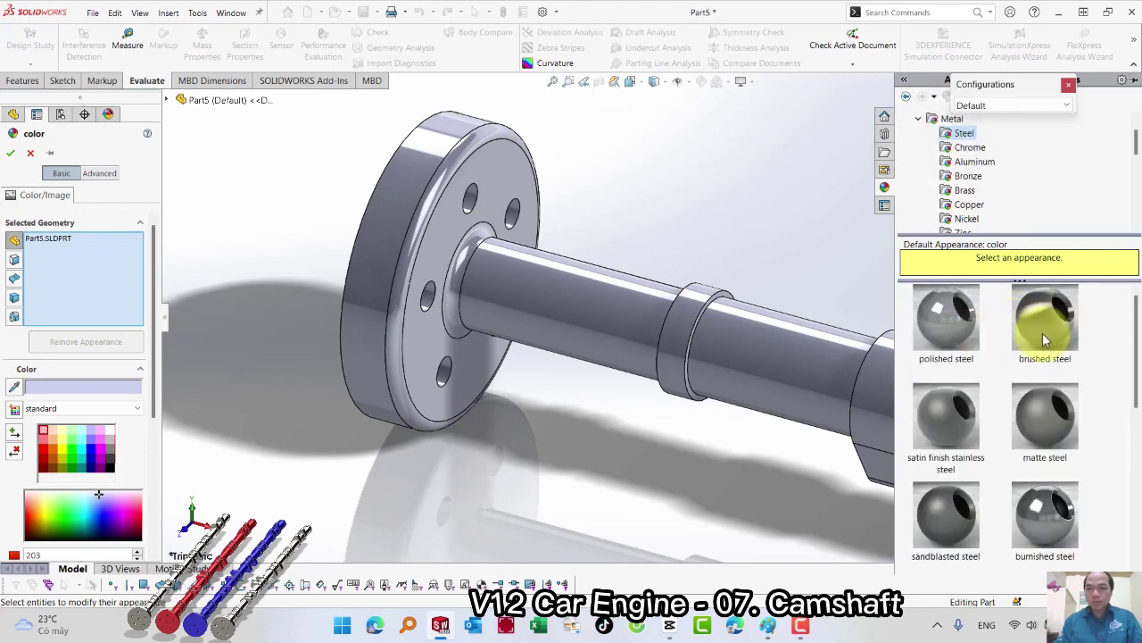
pyautogui.click(1044, 339)
pyautogui.click(946, 317)
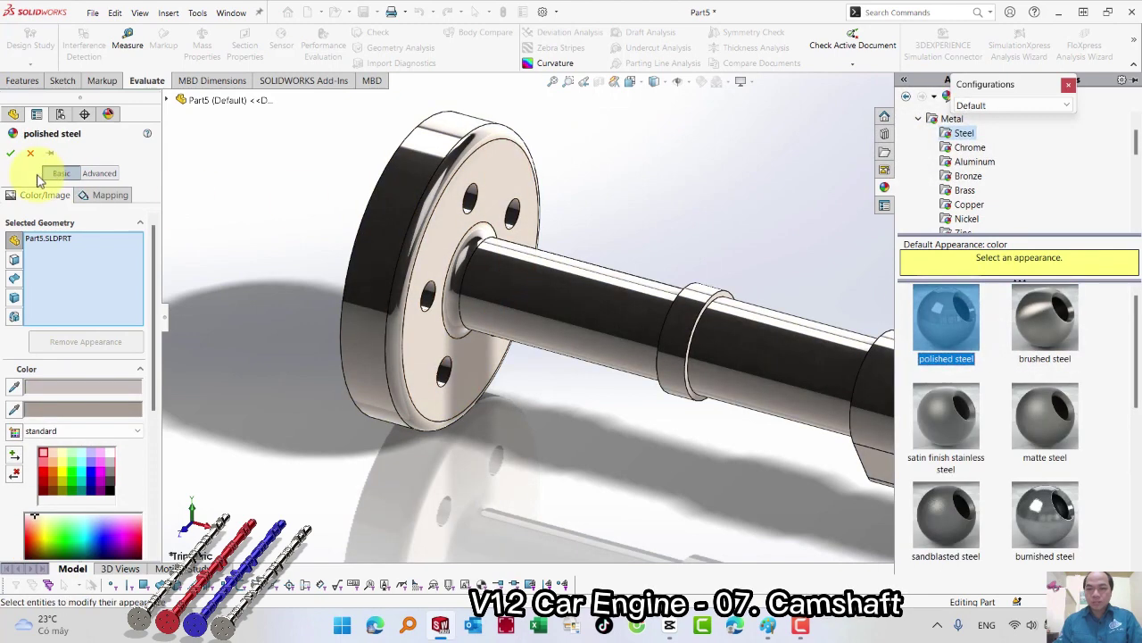
pyautogui.click(9, 153)
# Save the part under the new name 07_Camshaft
pyautogui.press('f')
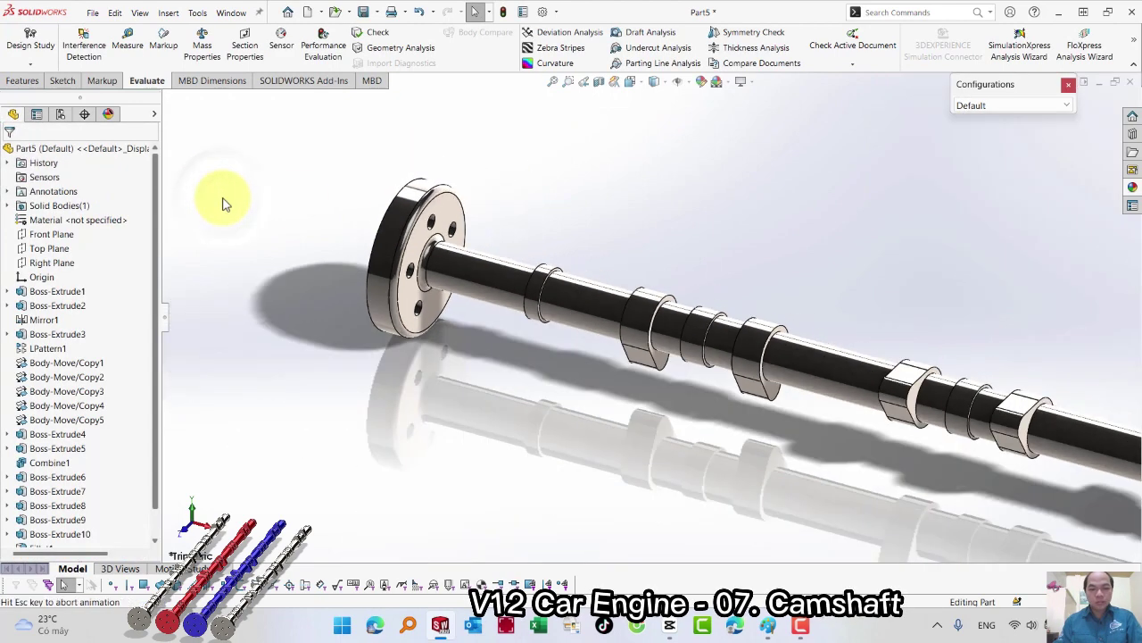
pyautogui.click(92, 12)
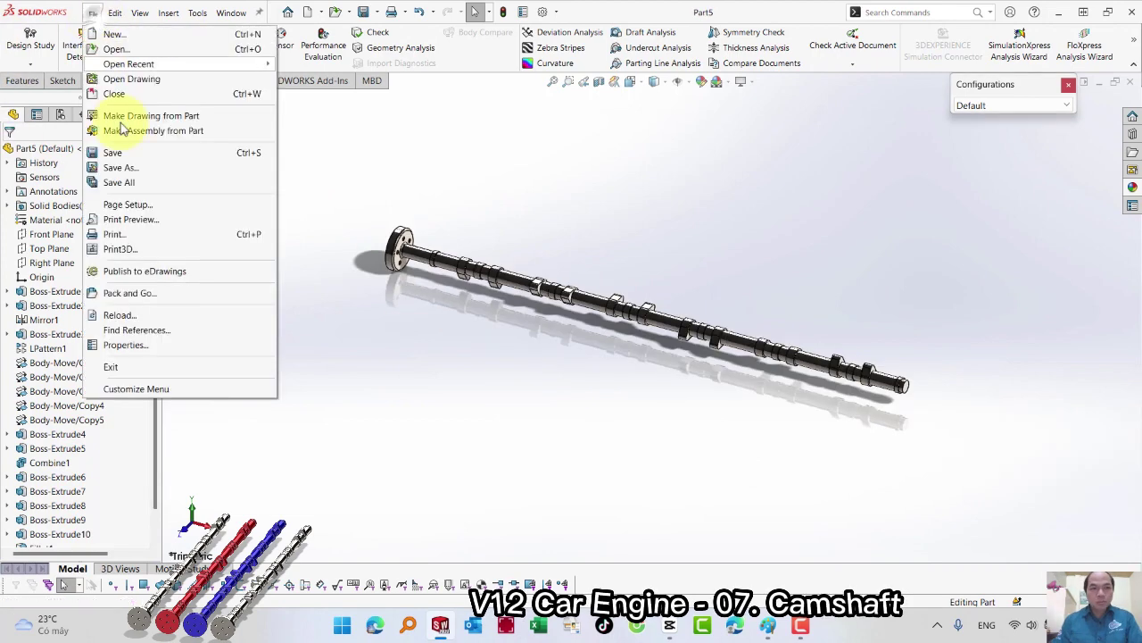
pyautogui.click(125, 167)
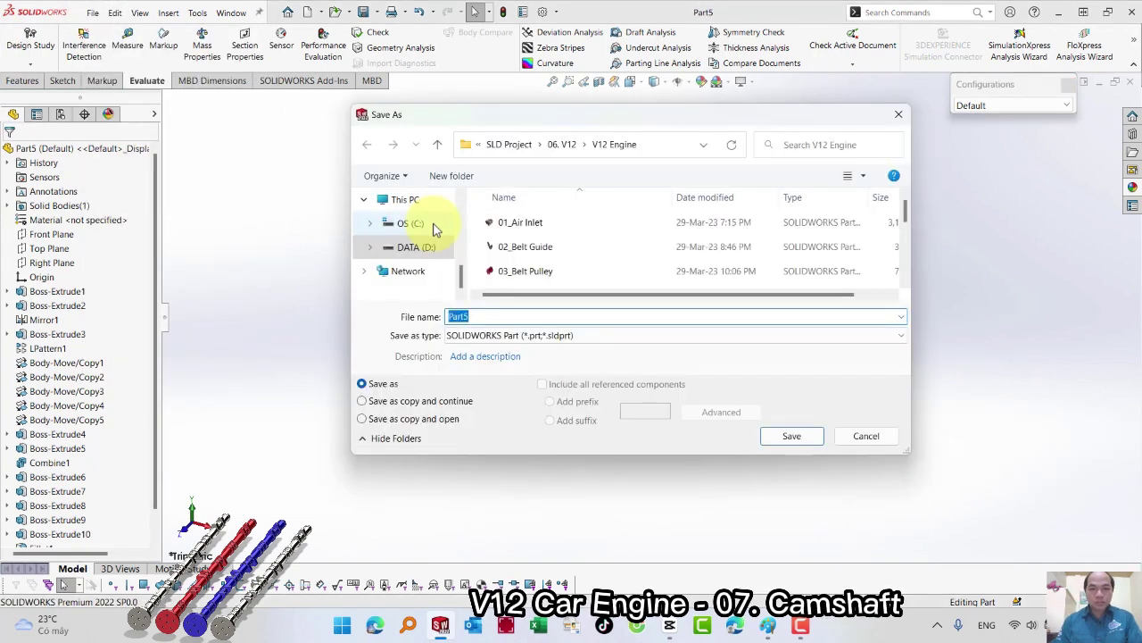
pyautogui.write('07_Camshaft')
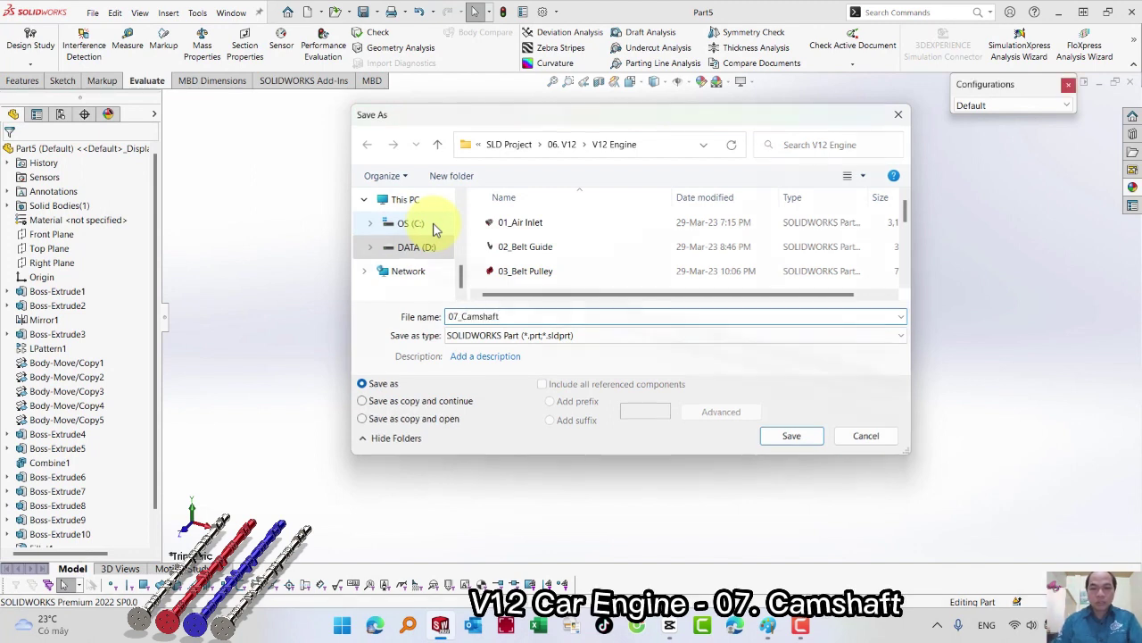
pyautogui.press('Return')
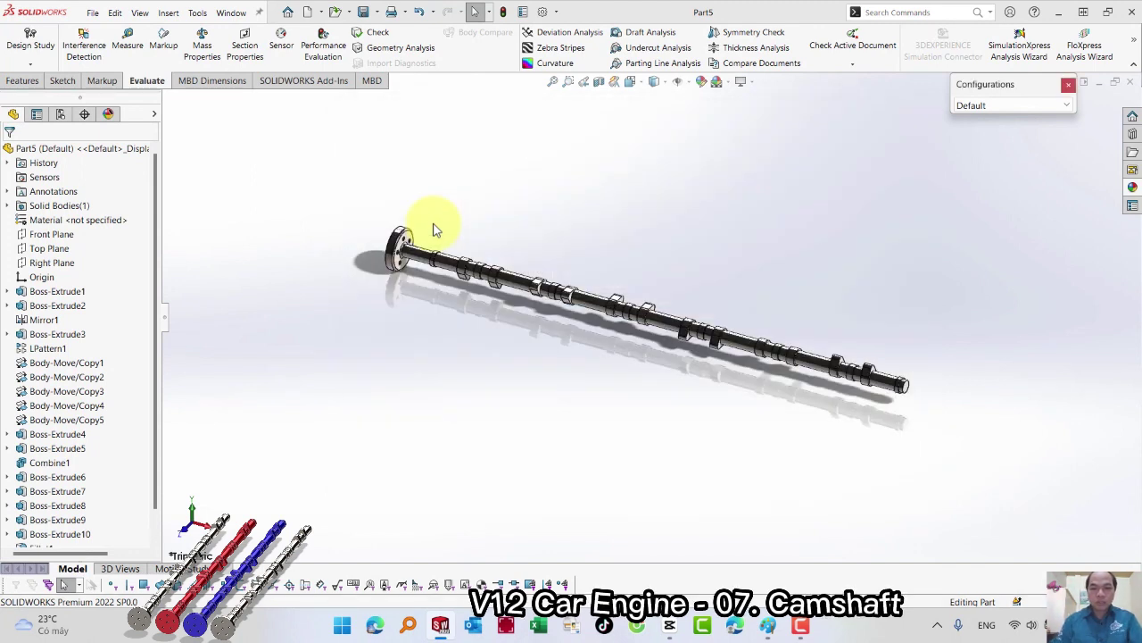
# Display Boss-Extrude2's dimensions on the model
pyautogui.scroll(-3, 514, 246)
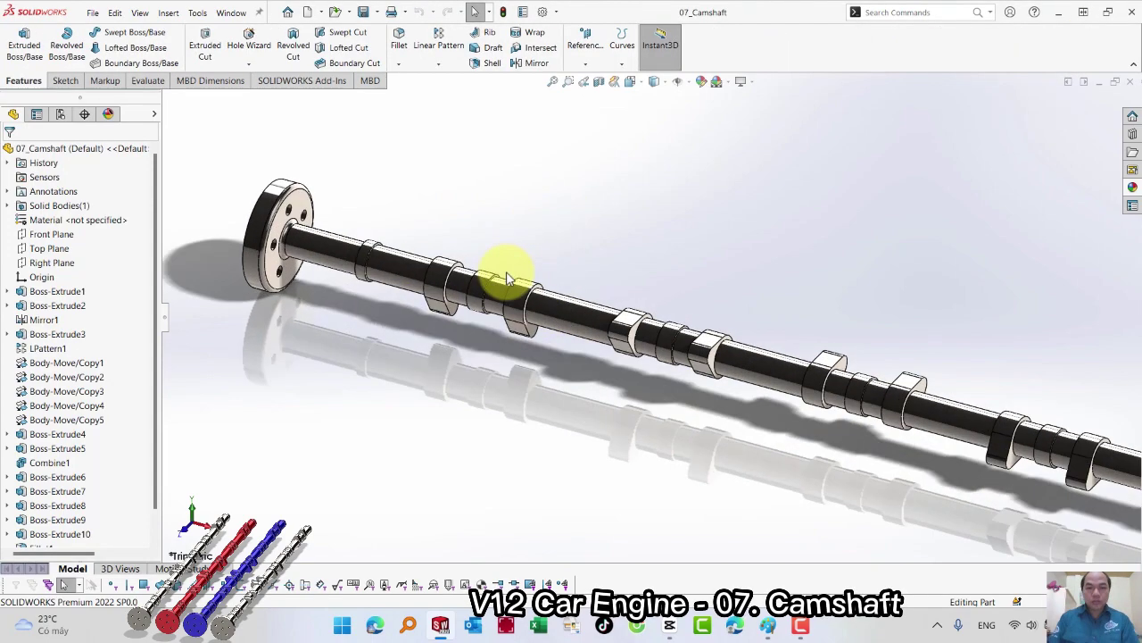
pyautogui.scroll(-2, 506, 271)
pyautogui.click(489, 288)
pyautogui.scroll(-5, 500, 291)
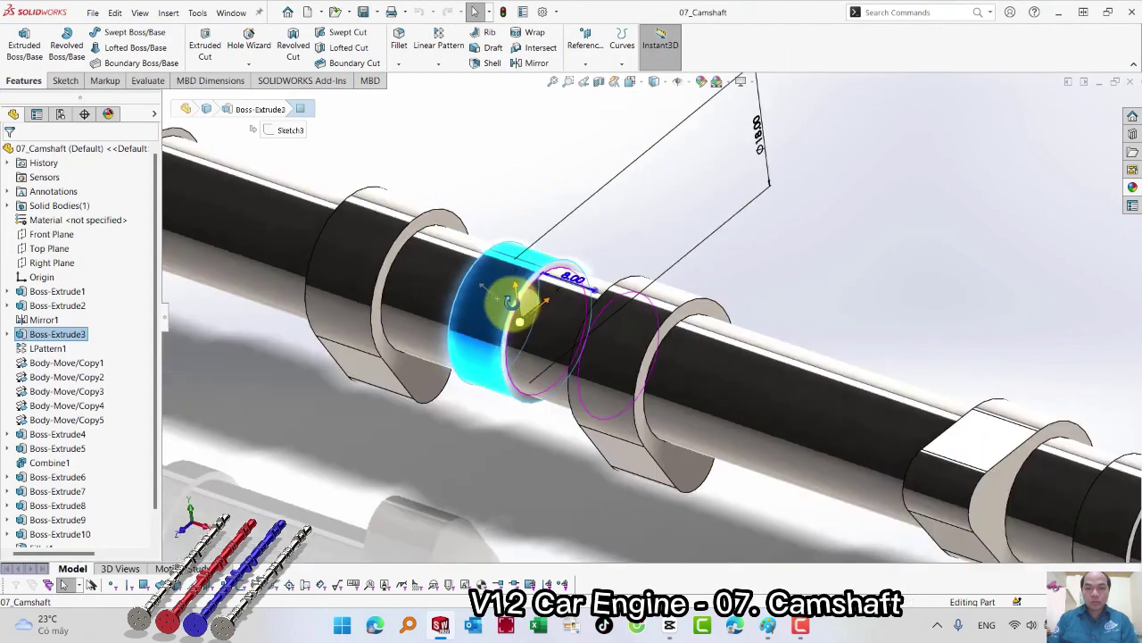
pyautogui.moveTo(527, 299)
pyautogui.mouseDown(button='middle')
pyautogui.moveTo(543, 345)
pyautogui.moveTo(693, 247)
pyautogui.mouseUp(button='middle')
pyautogui.click(694, 247)
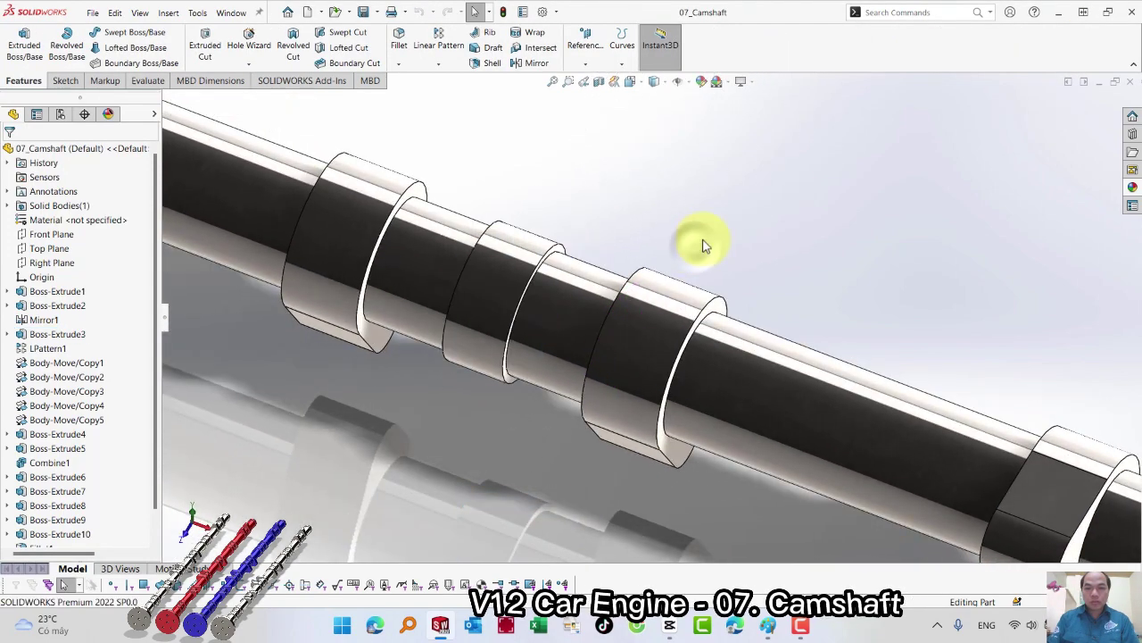
pyautogui.click(509, 265)
pyautogui.scroll(2, 511, 284)
pyautogui.moveTo(510, 284); pyautogui.dragTo(420, 312, button='middle')
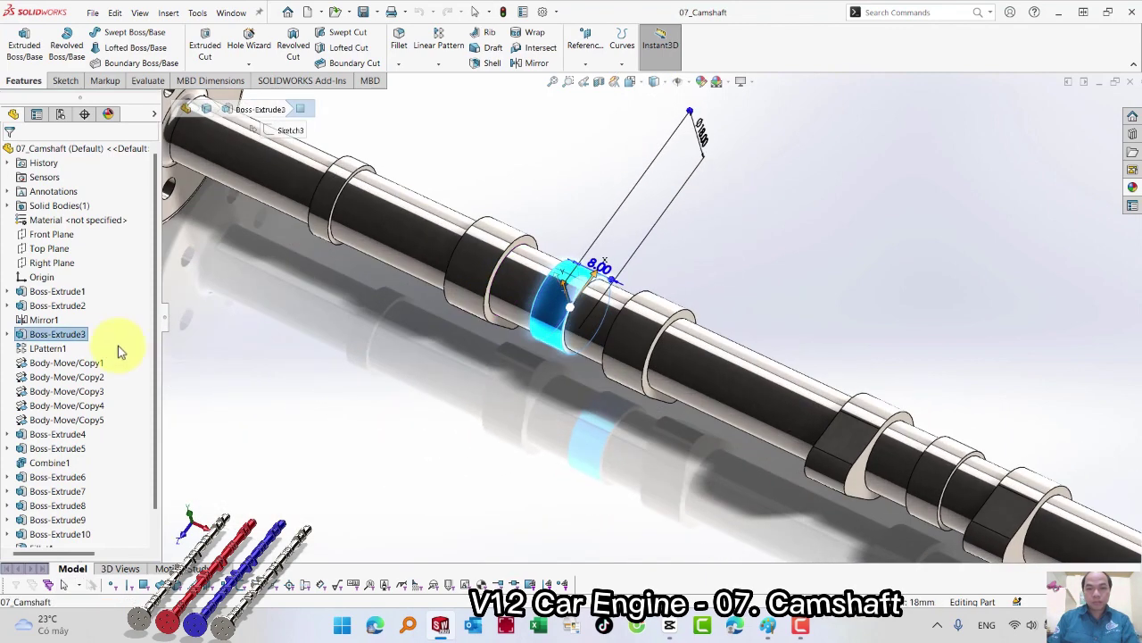
pyautogui.click(44, 306)
# Set the 15.00 mm dimension to Configure Dimension and dismiss the properties warning
pyautogui.scroll(3, 546, 385)
pyautogui.scroll(-2, 619, 323)
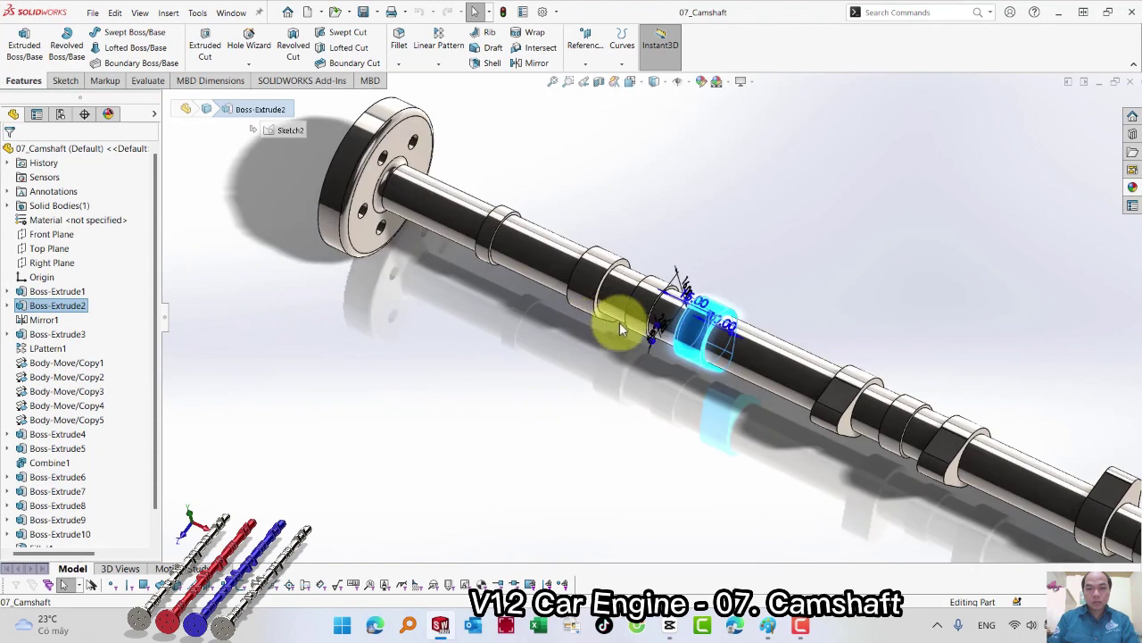
pyautogui.scroll(-2, 620, 322)
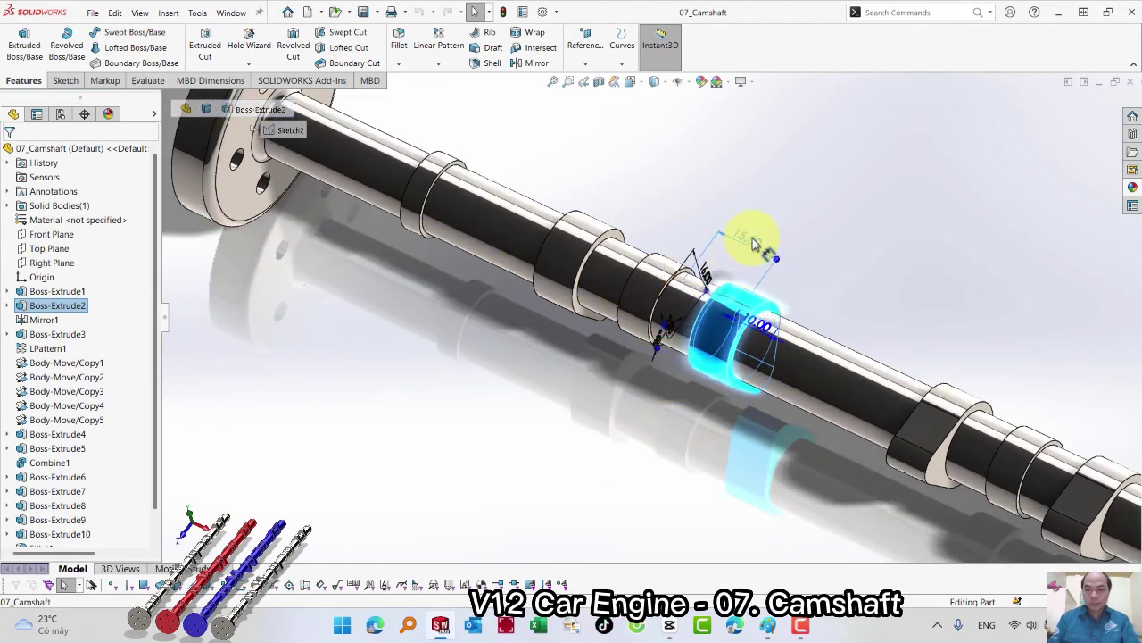
pyautogui.click(743, 253)
pyautogui.rightClick(749, 247)
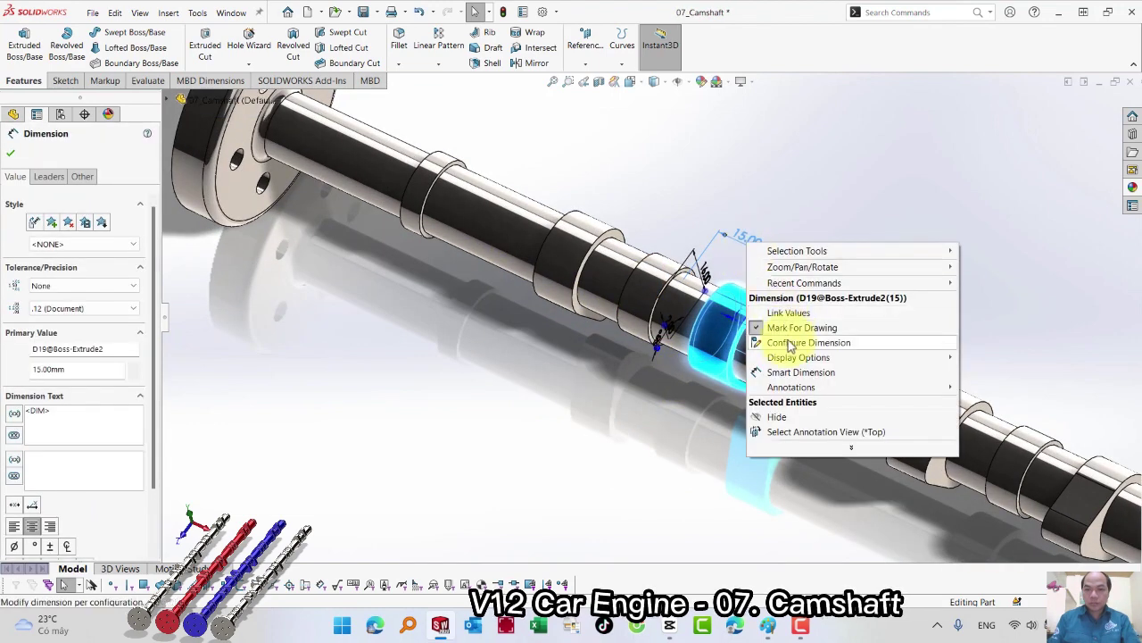
pyautogui.click(794, 345)
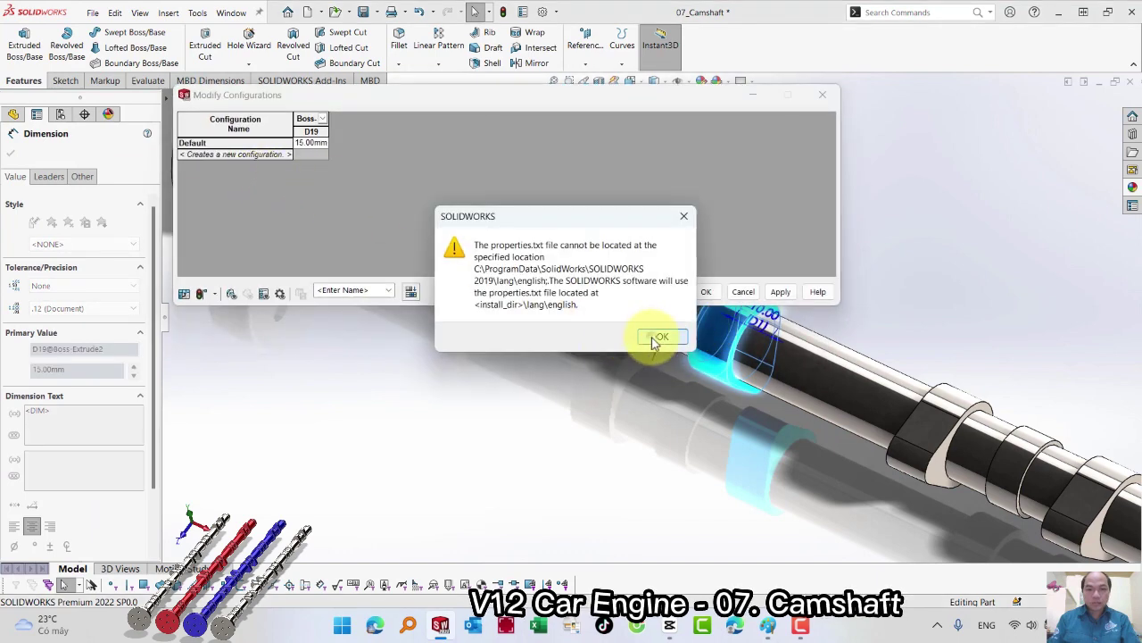
pyautogui.click(658, 337)
# Name new configuration rows and give Exhaust 2 a D19 value of 10 mm
pyautogui.doubleClick(253, 155)
pyautogui.write('Intake')
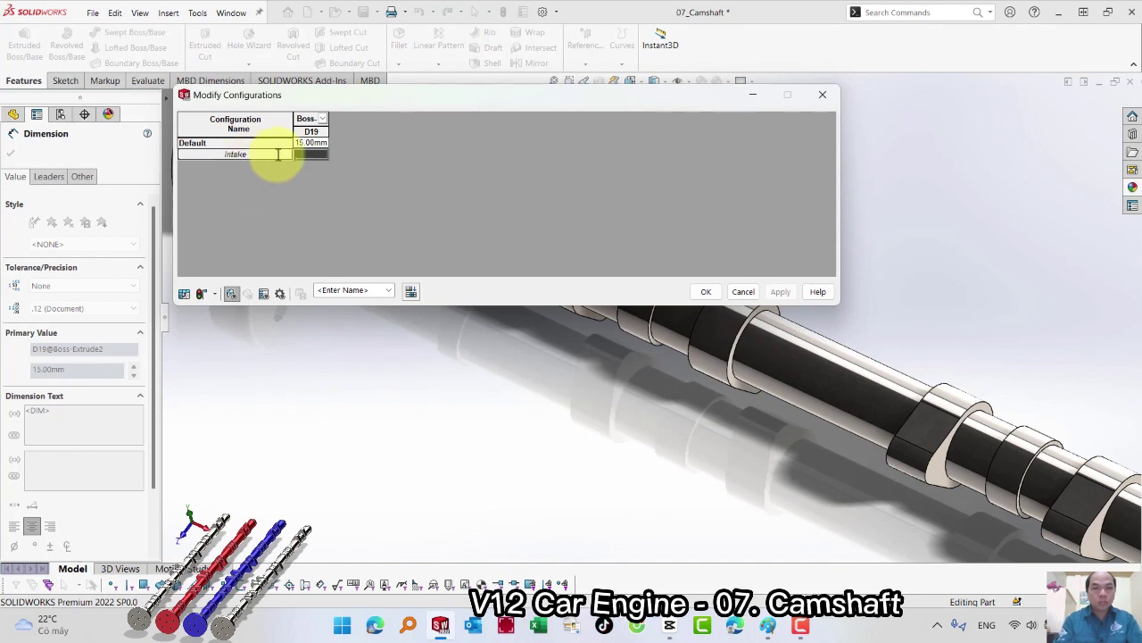
pyautogui.click(310, 158)
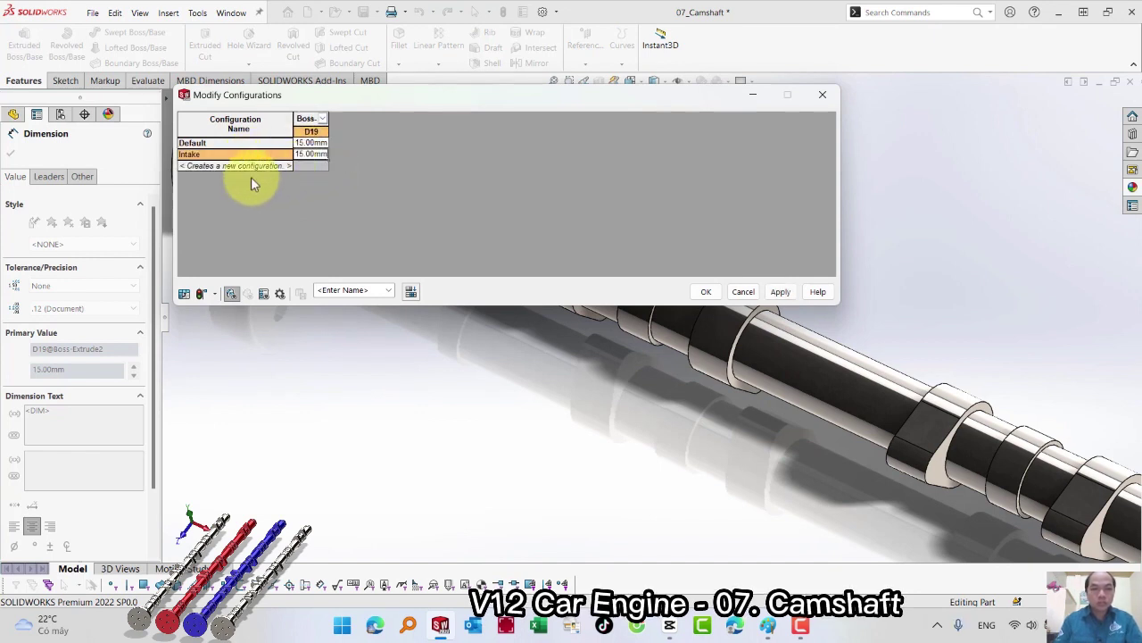
pyautogui.write('Intake 2')
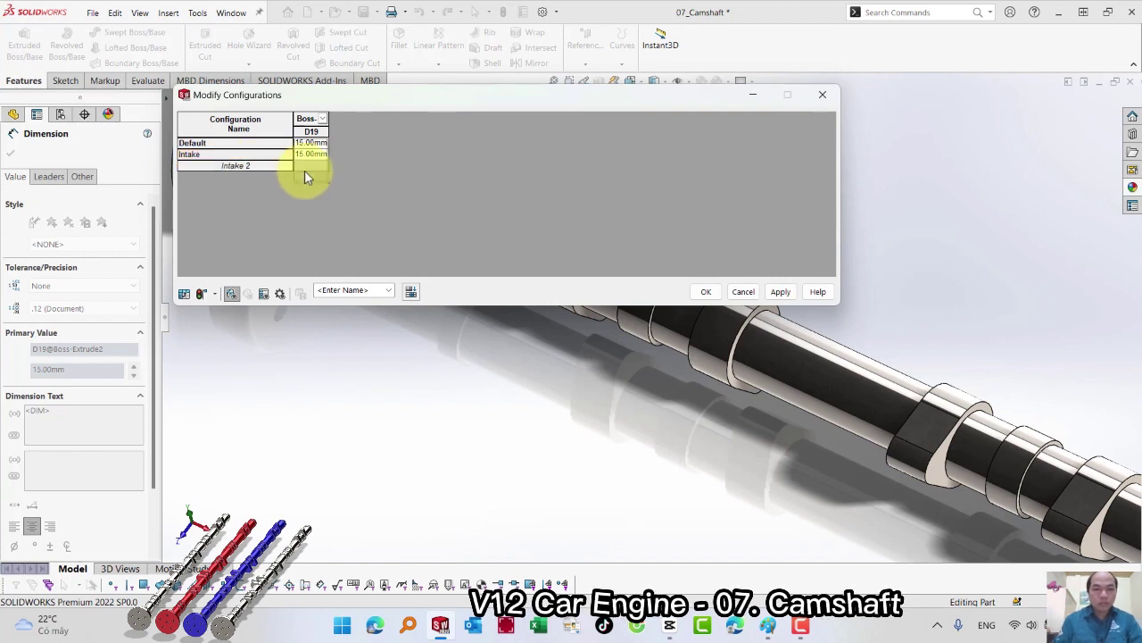
pyautogui.write('Exhaust')
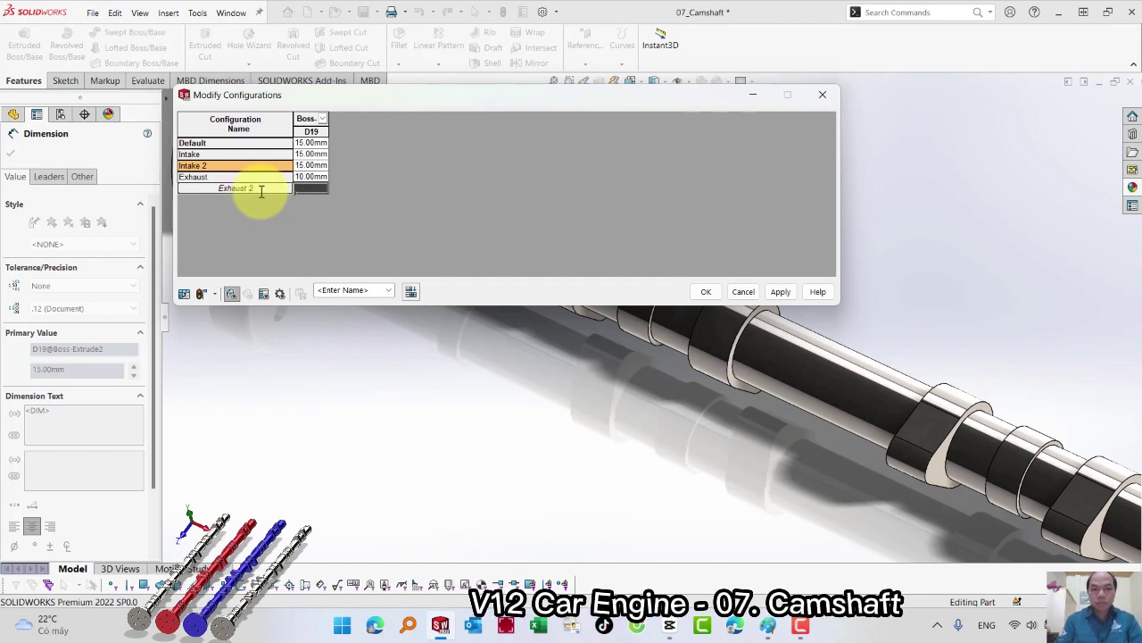
pyautogui.press('Return')
pyautogui.write('10')
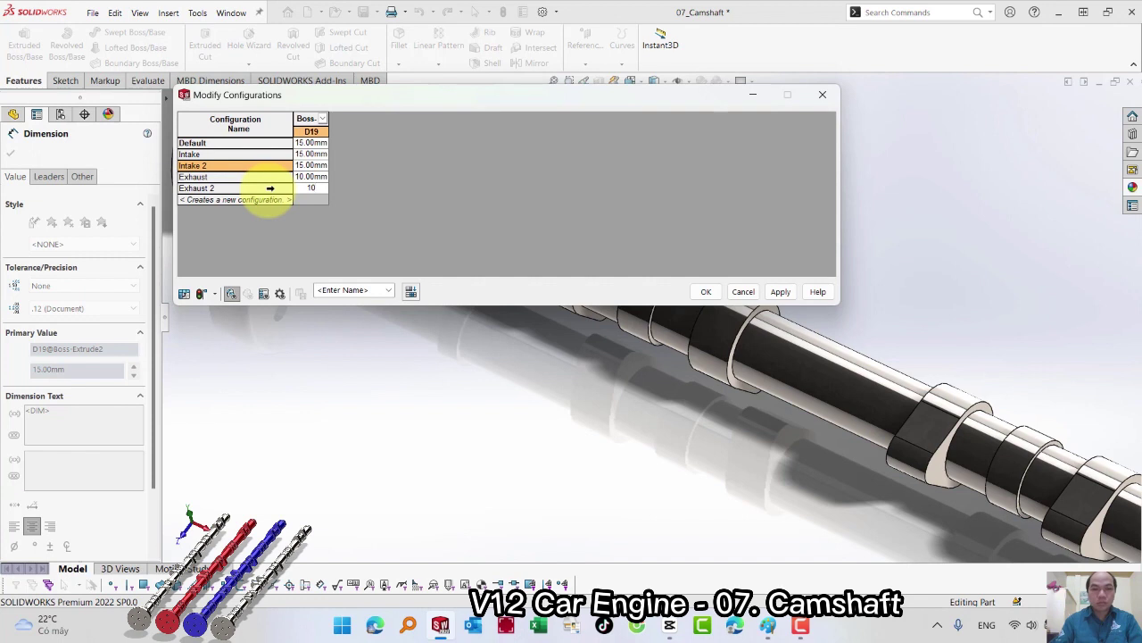
pyautogui.press('Return')
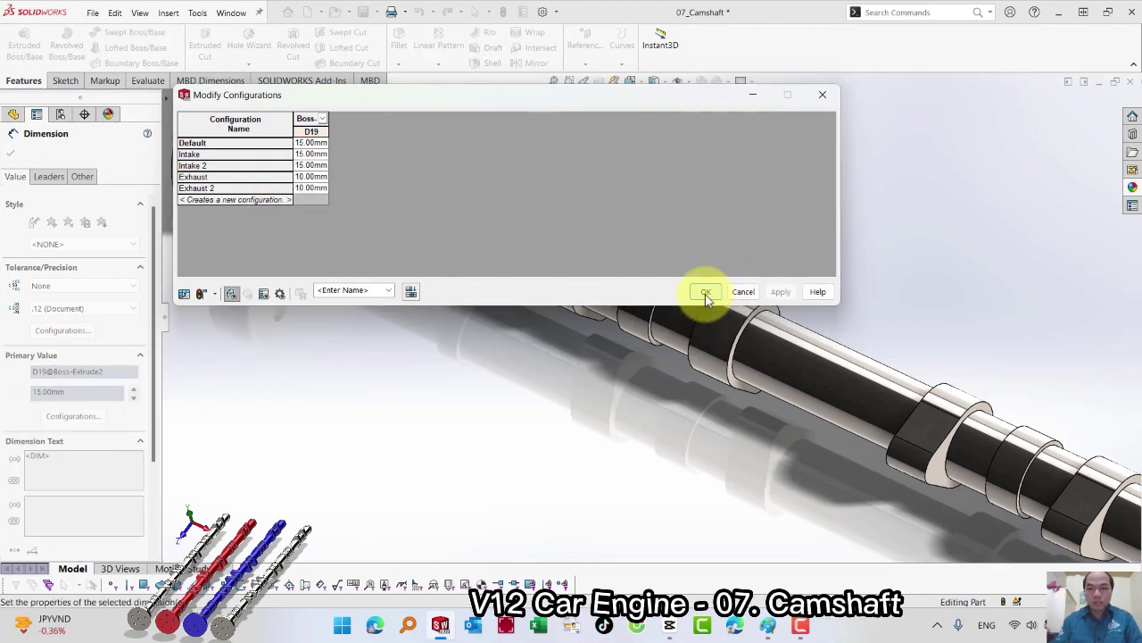
# Close the Modify Configurations table
pyautogui.scroll(3, 523, 385)
pyautogui.scroll(2, 538, 380)
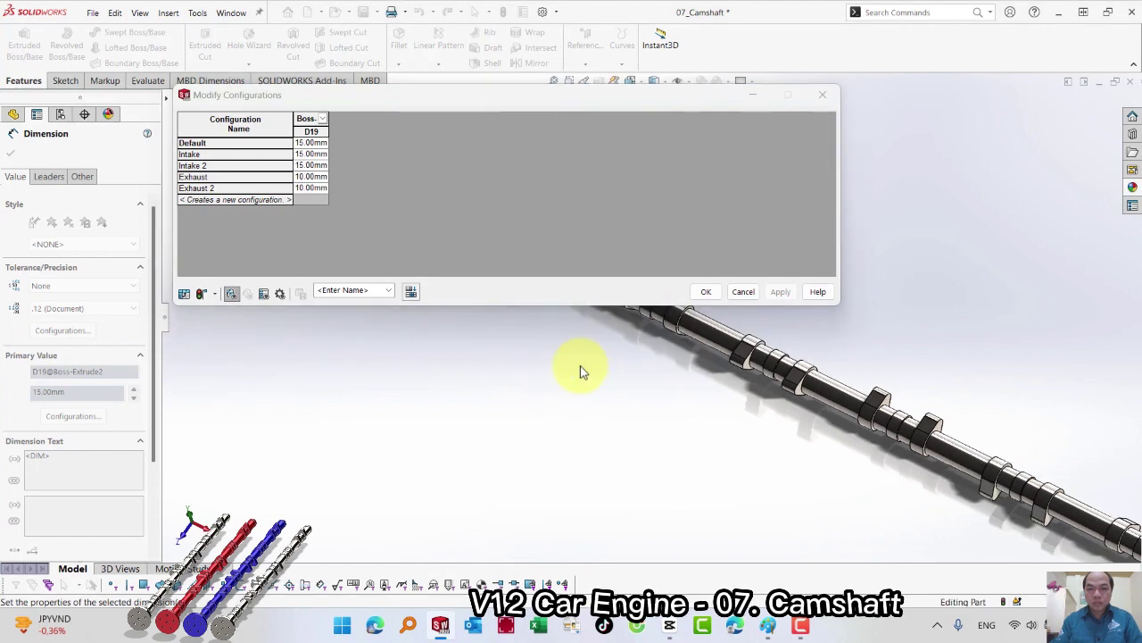
pyautogui.scroll(2, 530, 479)
pyautogui.scroll(-2, 540, 408)
pyautogui.scroll(-2, 553, 405)
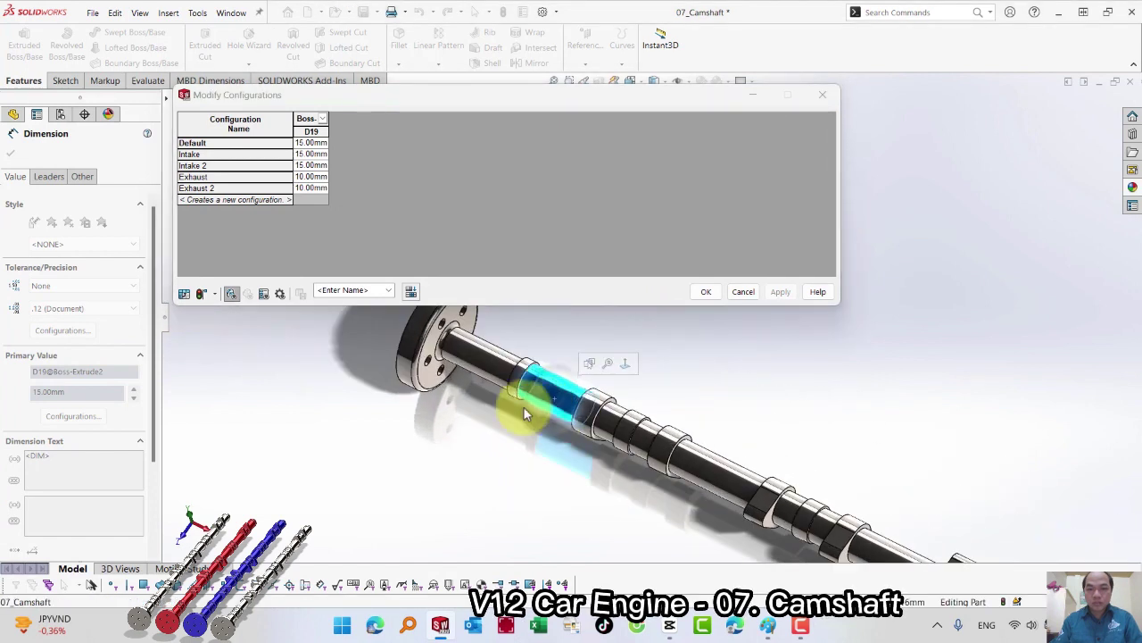
pyautogui.click(438, 435)
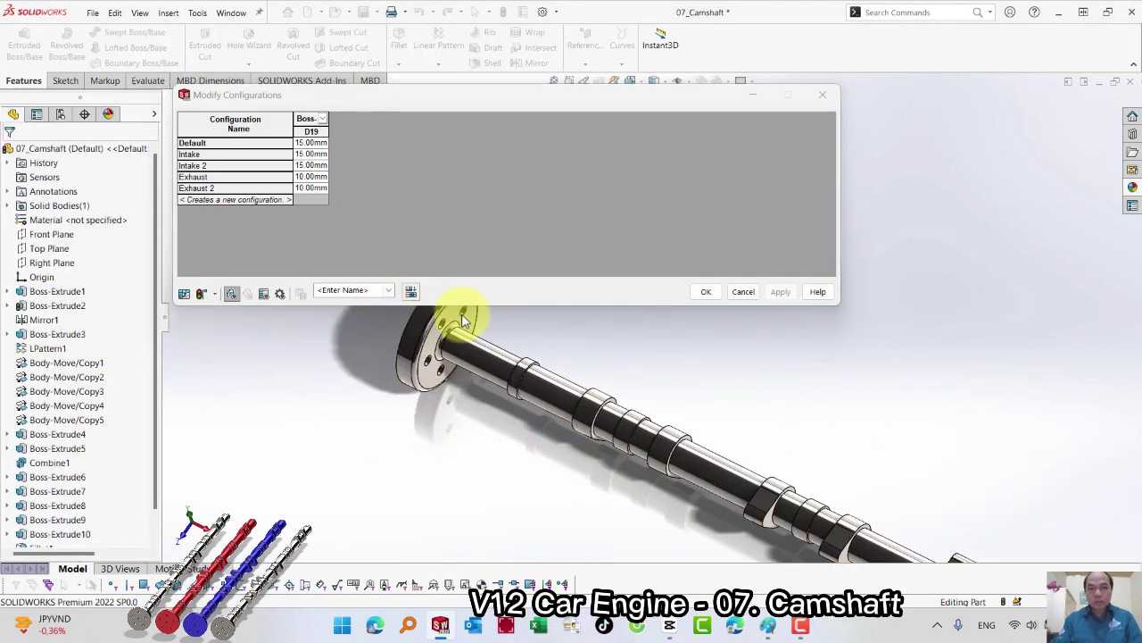
pyautogui.click(706, 292)
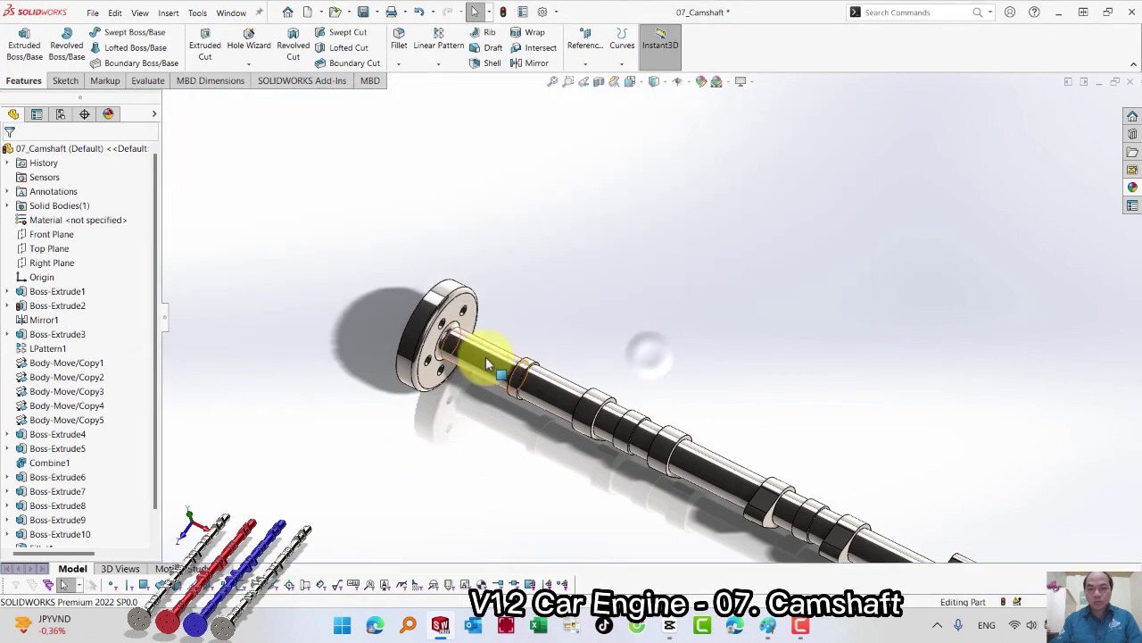
# Open the configuration table for Boss-Extrude9's D1 length dimension
pyautogui.click(488, 355)
pyautogui.click(493, 346)
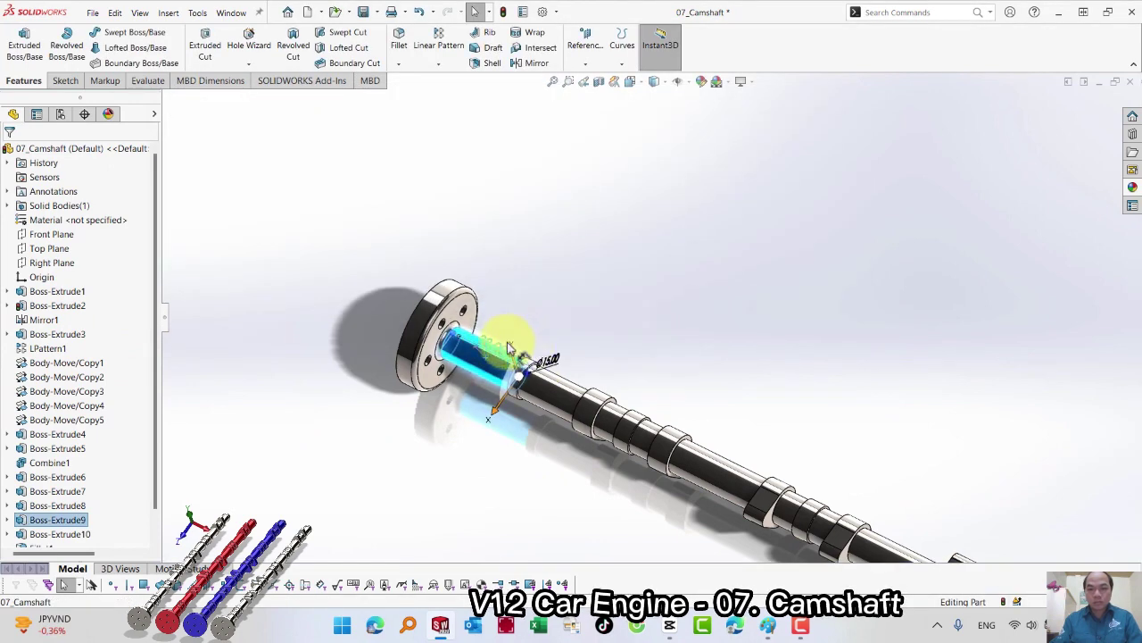
pyautogui.rightClick(491, 351)
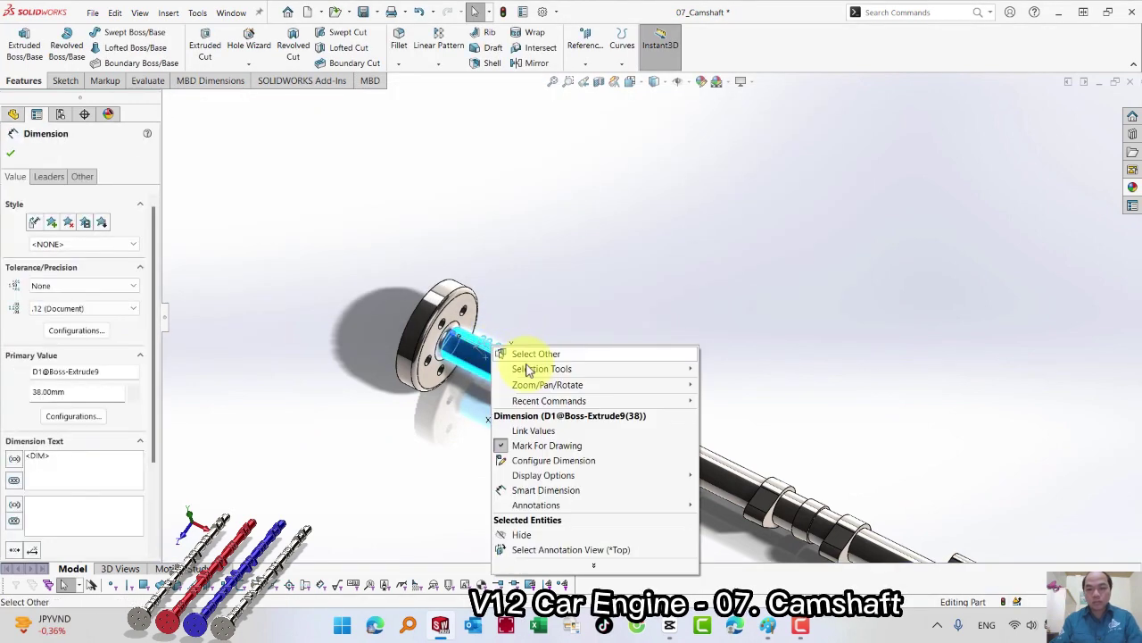
pyautogui.click(535, 459)
pyautogui.click(661, 339)
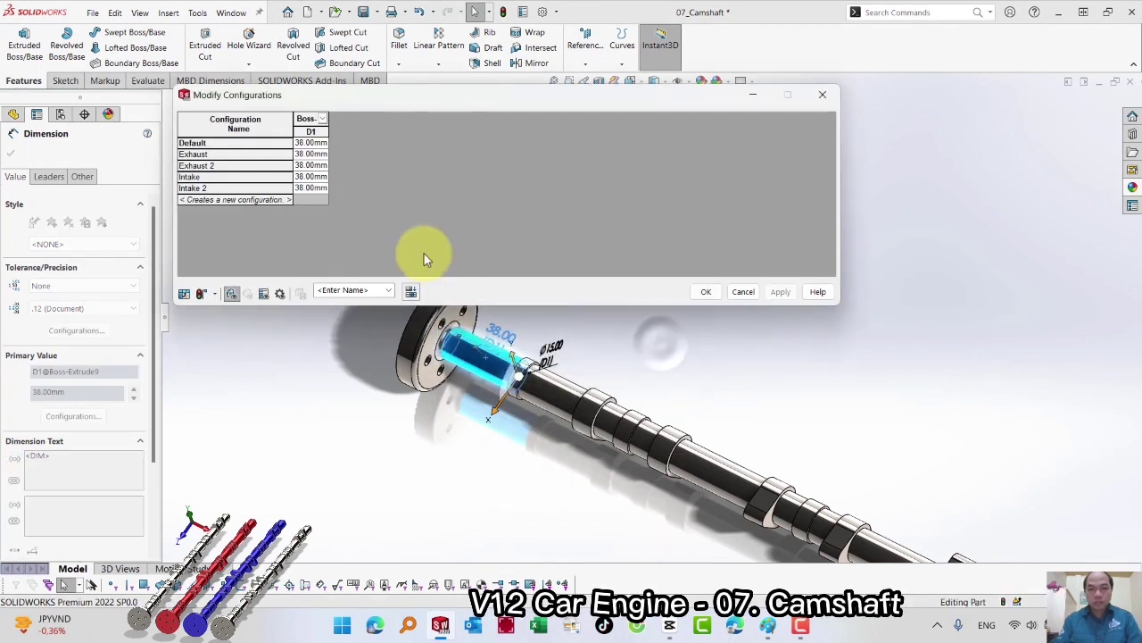
# Set D1 to 23 mm for Exhaust 2 and Intake 2, keeping 38 mm elsewhere, and apply
pyautogui.click(308, 177)
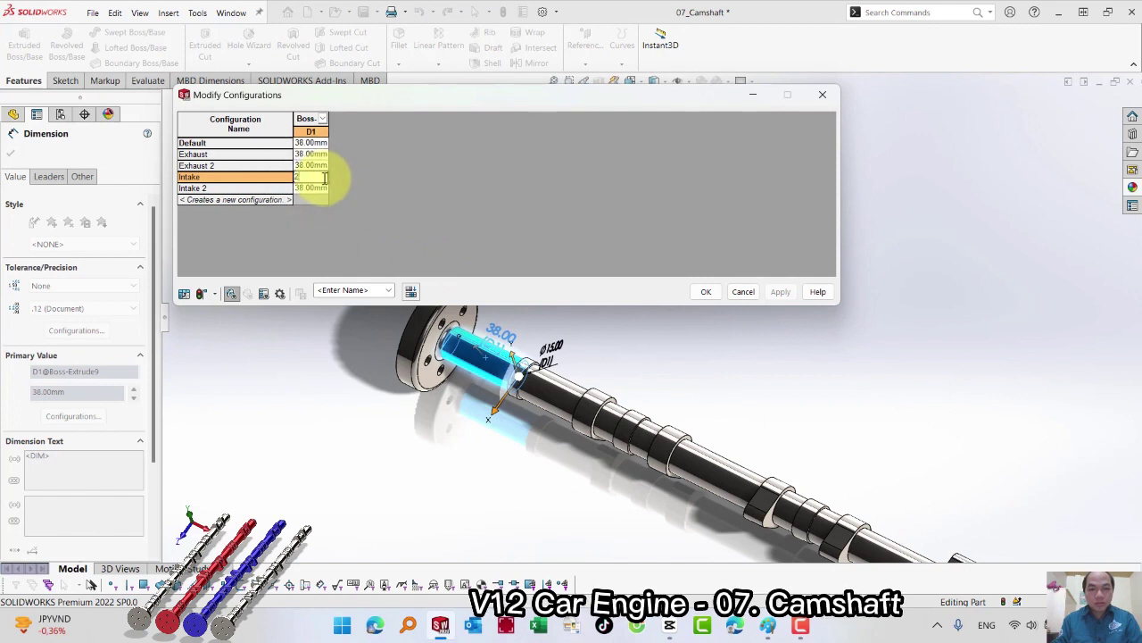
pyautogui.write('3')
pyautogui.press('Return')
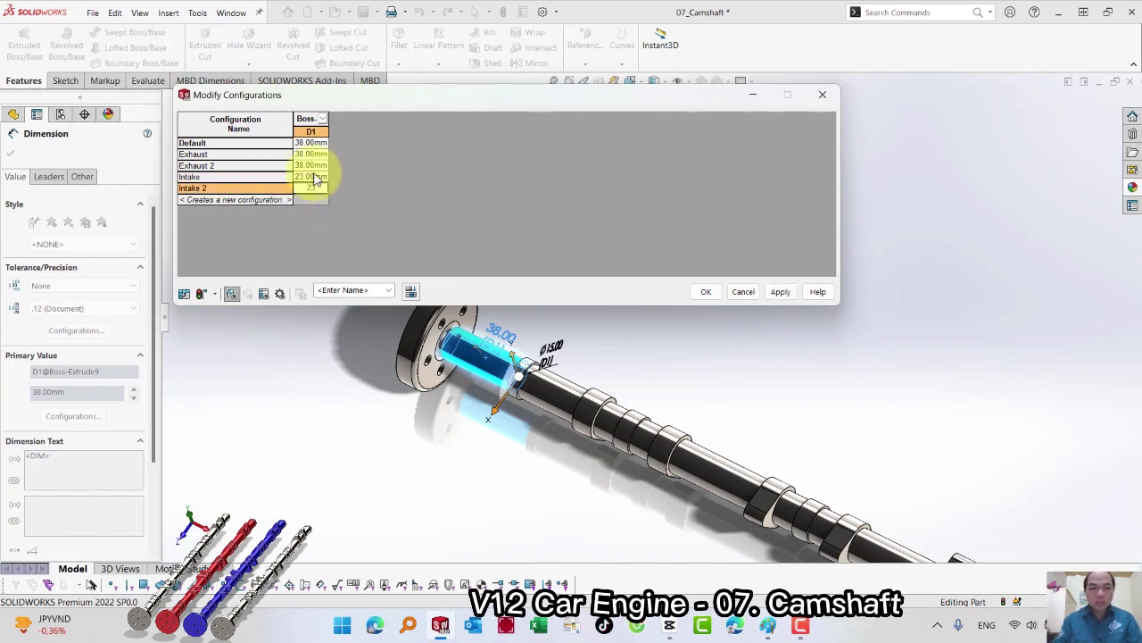
pyautogui.click(313, 177)
pyautogui.click(317, 177)
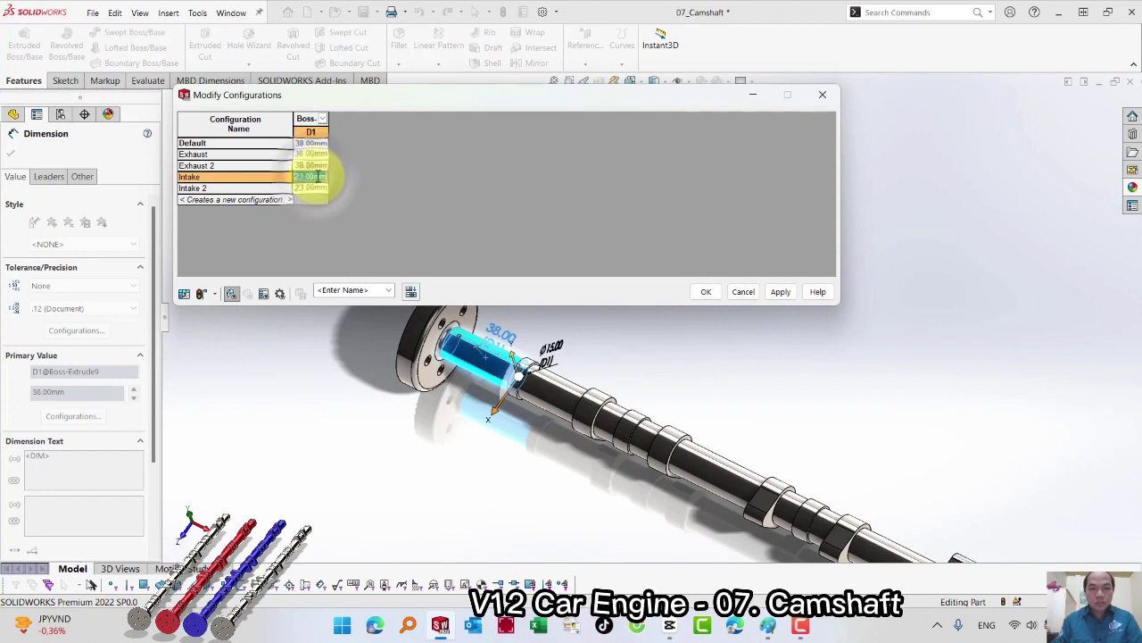
pyautogui.write('38')
pyautogui.press('Return')
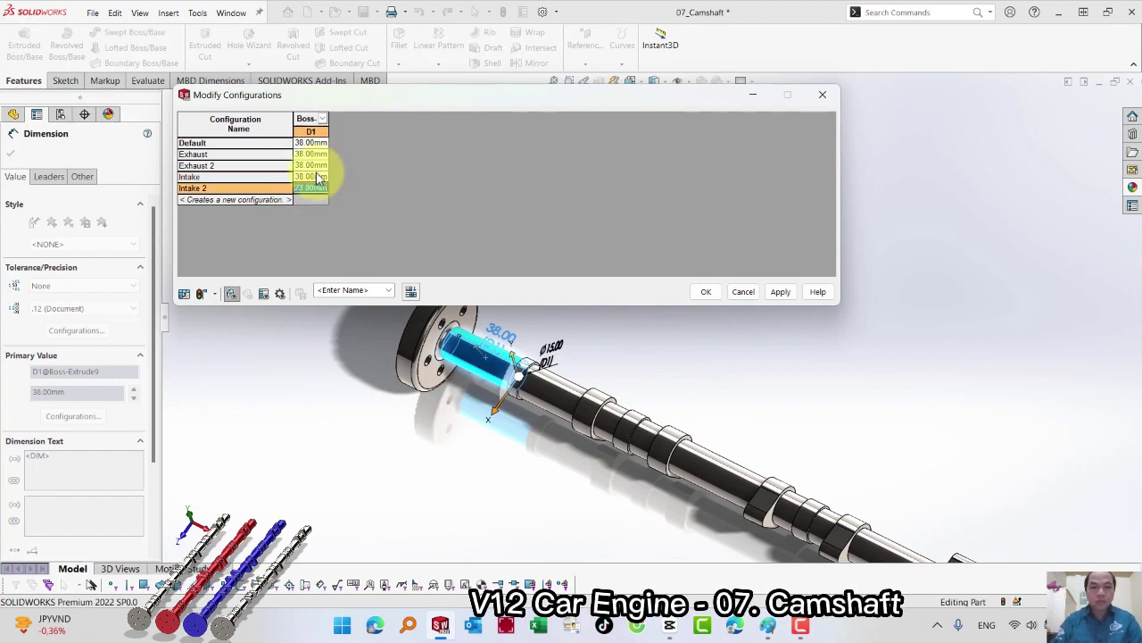
pyautogui.click(318, 167)
pyautogui.click(316, 165)
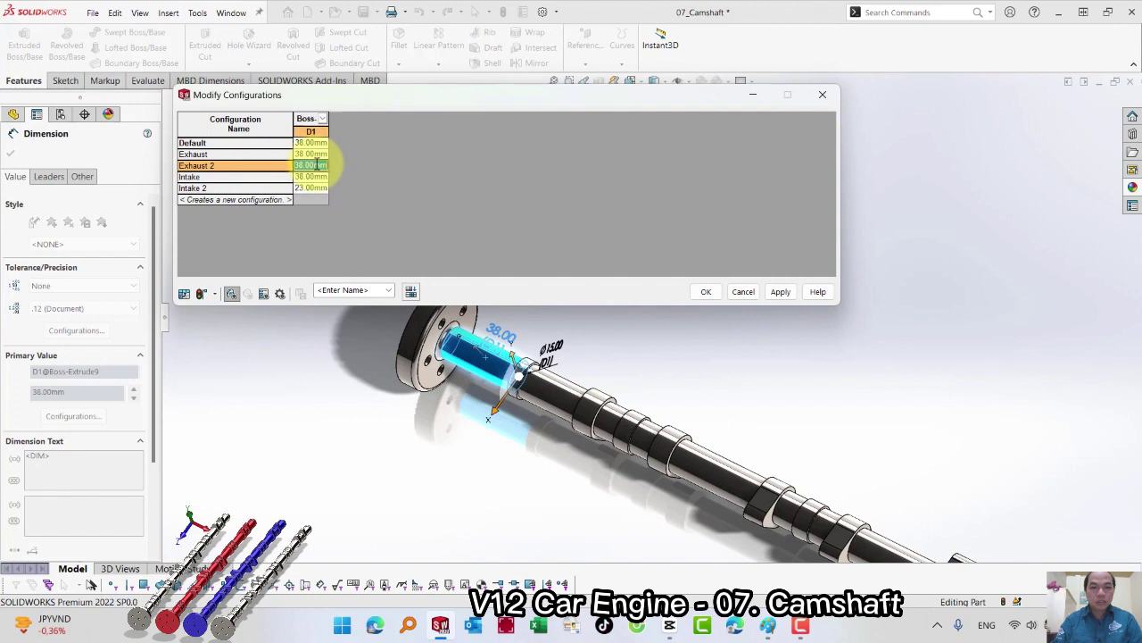
pyautogui.write('23')
pyautogui.press('Return')
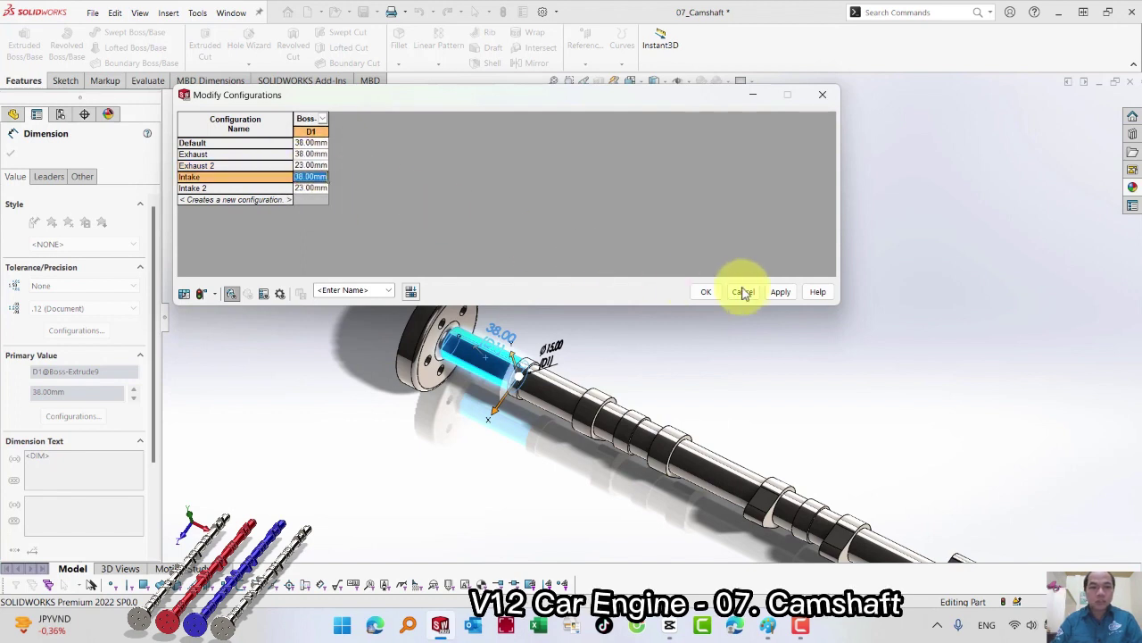
pyautogui.click(775, 295)
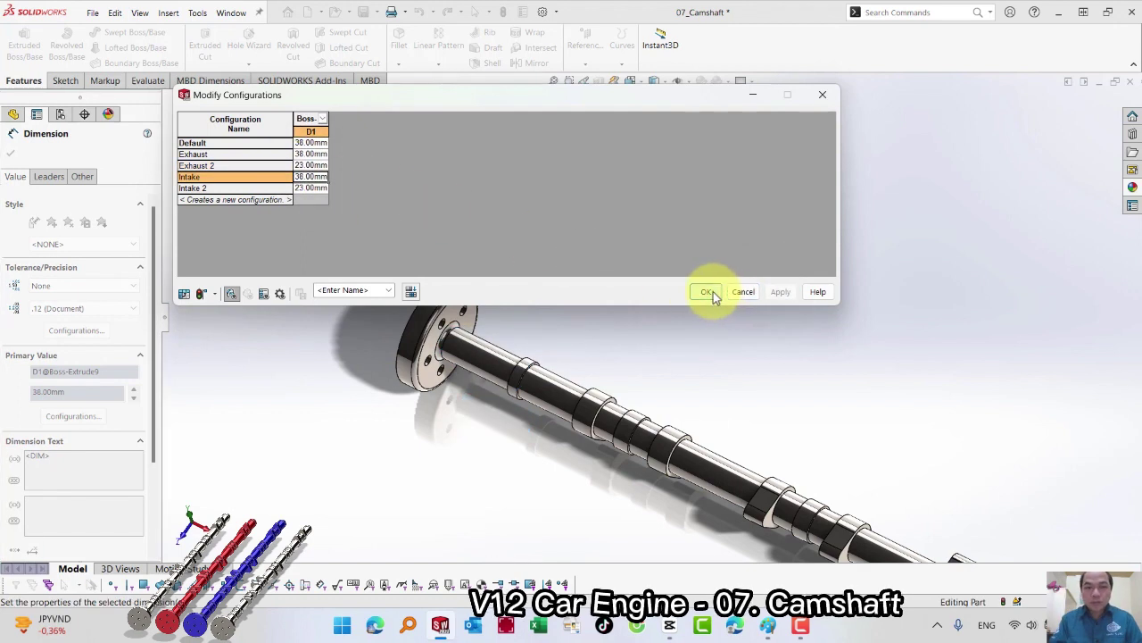
pyautogui.click(708, 292)
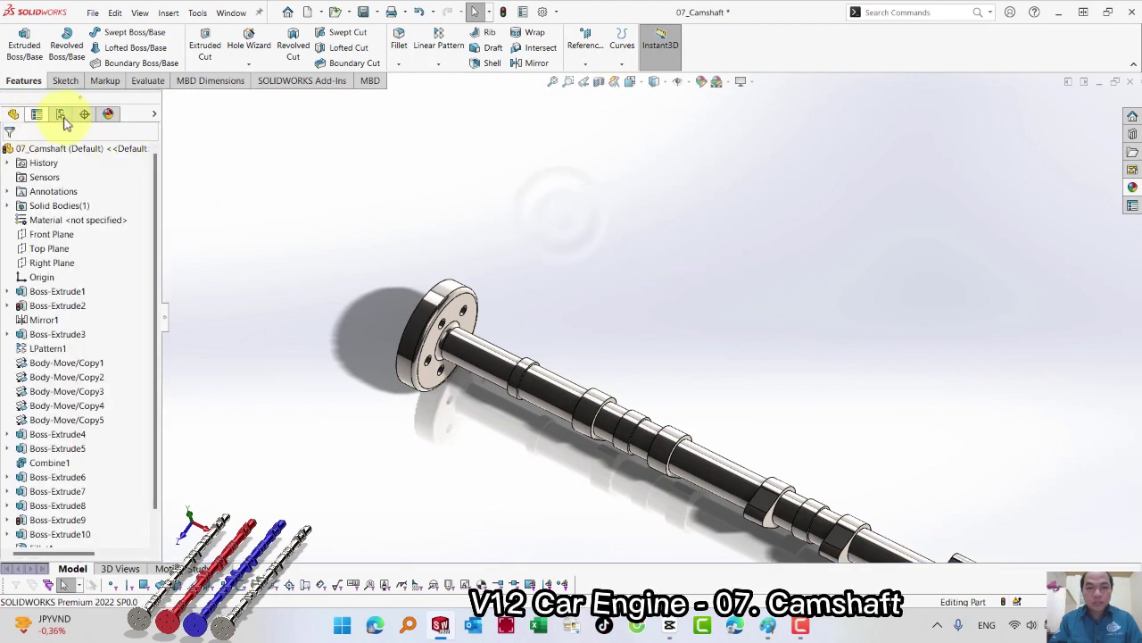
# Make Exhaust the active configuration
pyautogui.click(60, 114)
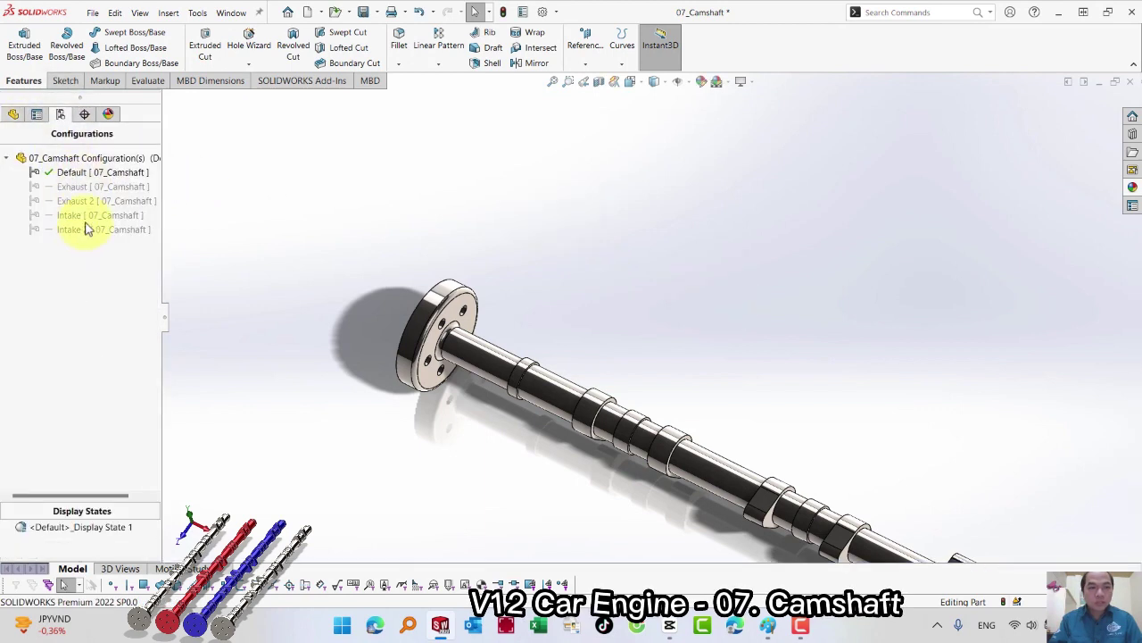
pyautogui.rightClick(76, 187)
pyautogui.click(107, 198)
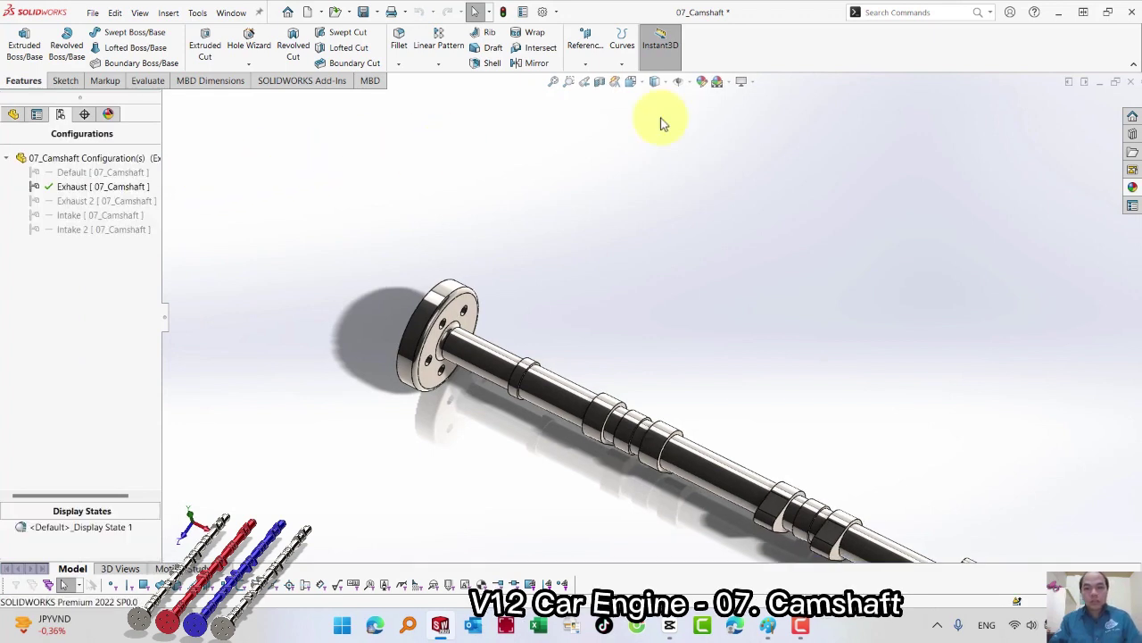
# Add the Configurations toolbar to the screen
pyautogui.rightClick(703, 72)
pyautogui.moveTo(735, 114)
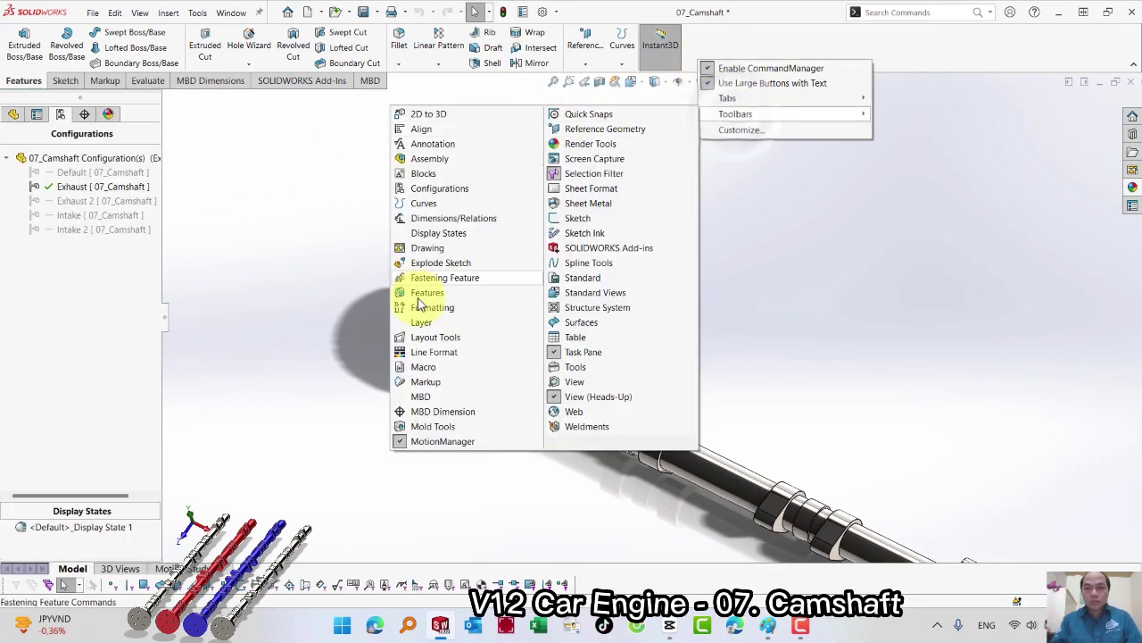
pyautogui.click(435, 189)
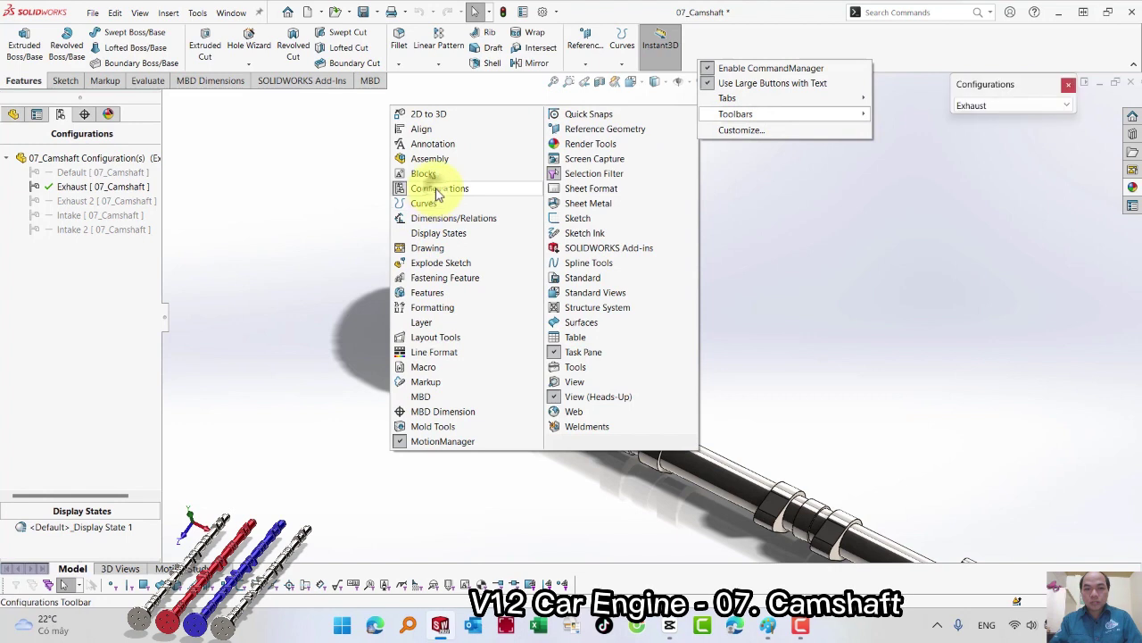
pyautogui.click(1007, 107)
pyautogui.click(977, 120)
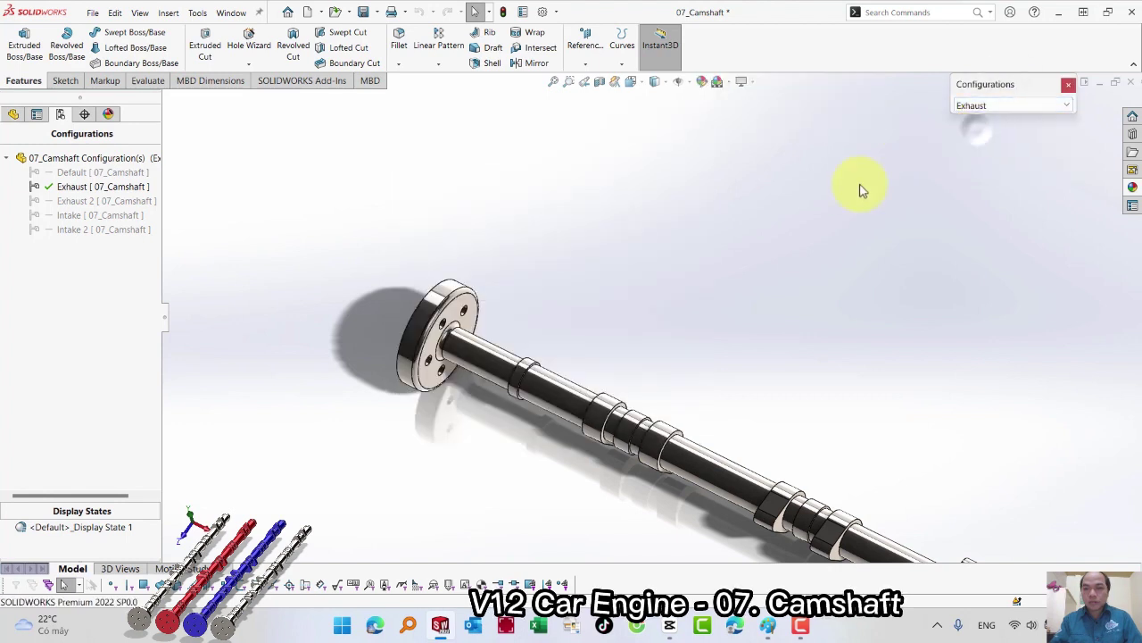
# Preview the camshaft in Exhaust 2, Intake and Intake 2 from the toolbar dropdown
pyautogui.click(973, 107)
pyautogui.click(972, 143)
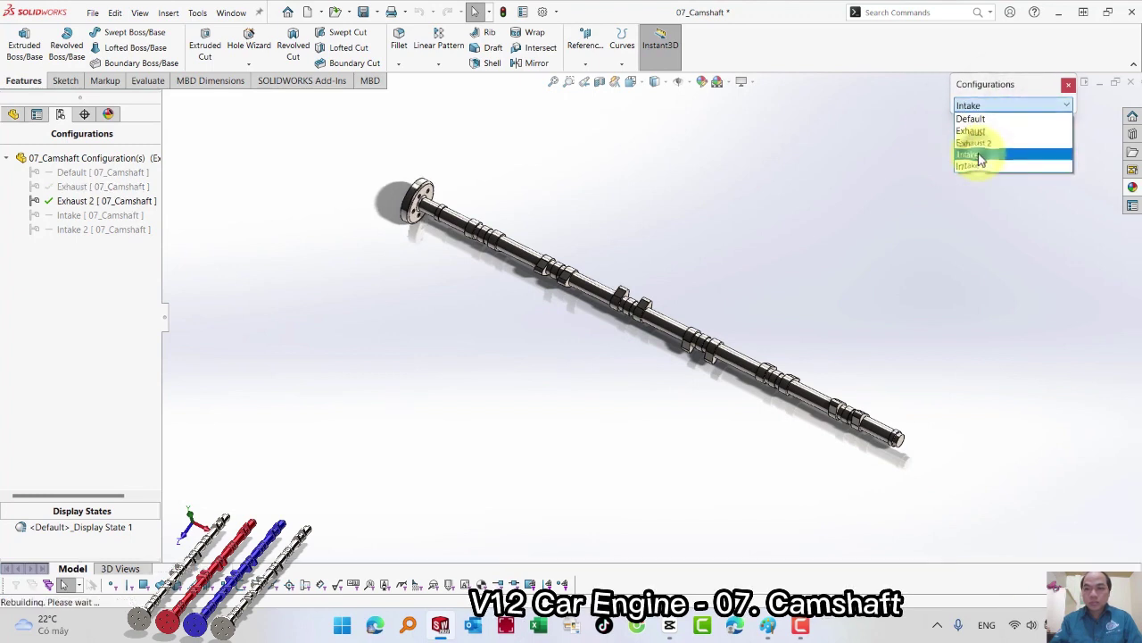
pyautogui.click(977, 156)
pyautogui.click(1000, 106)
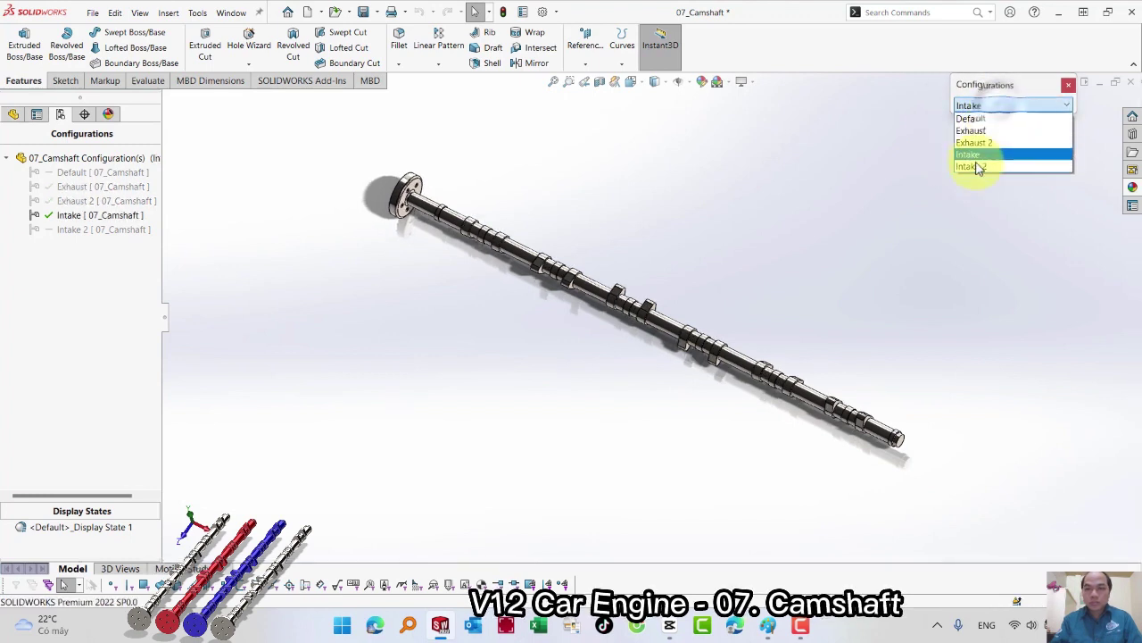
pyautogui.click(975, 165)
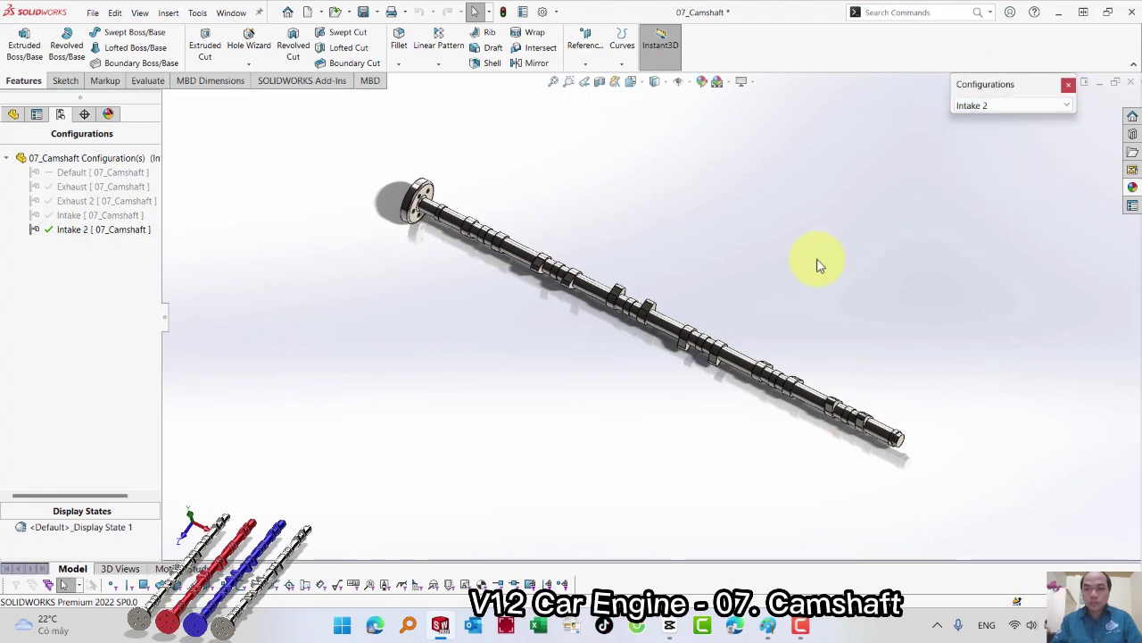
pyautogui.moveTo(708, 238)
pyautogui.mouseDown(button='middle')
pyautogui.moveTo(709, 258)
pyautogui.moveTo(890, 375)
pyautogui.moveTo(718, 402)
pyautogui.moveTo(761, 361)
pyautogui.mouseUp(button='middle')
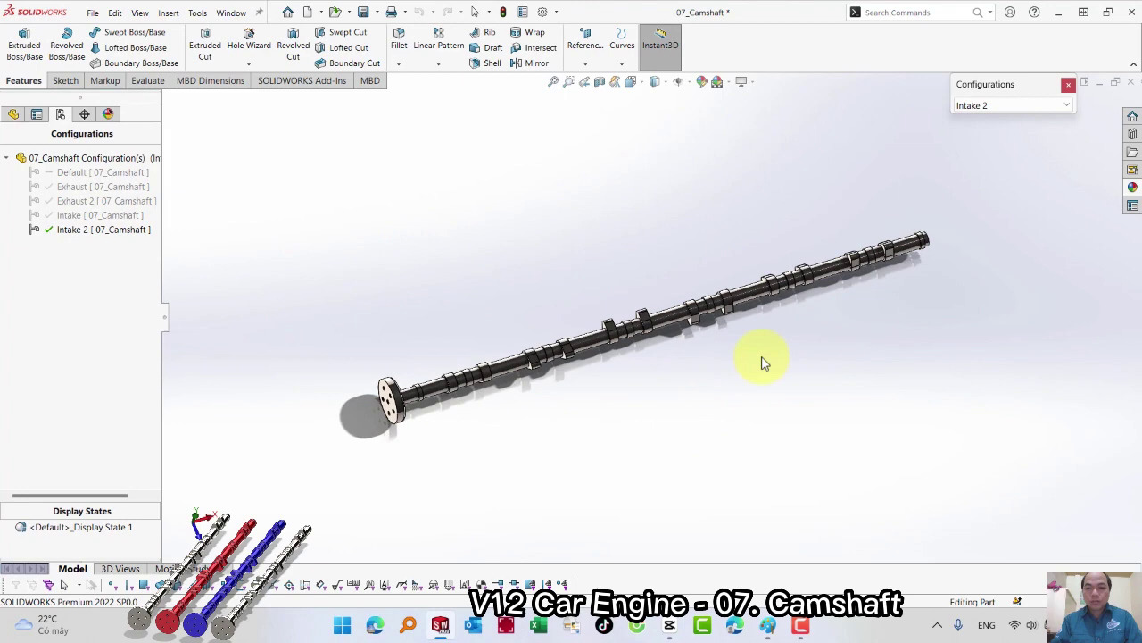
# Switch the camshaft back to the Default configuration and inspect it
pyautogui.click(980, 105)
pyautogui.click(973, 120)
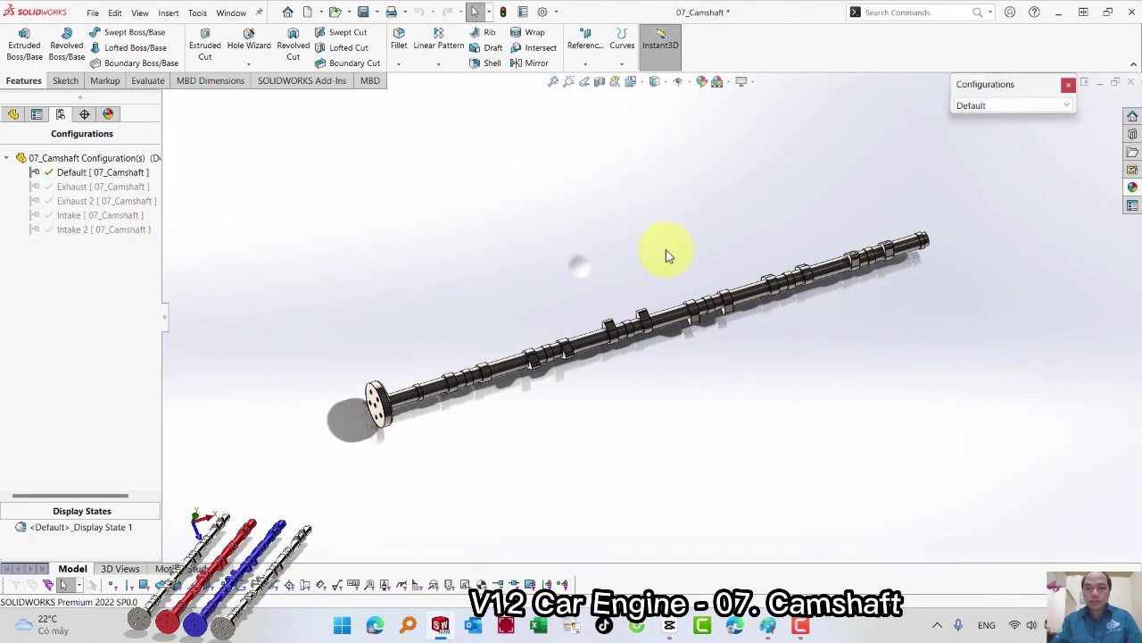
pyautogui.moveTo(666, 257)
pyautogui.mouseDown(button='middle')
pyautogui.moveTo(533, 274)
pyautogui.moveTo(472, 327)
pyautogui.moveTo(709, 298)
pyautogui.moveTo(705, 371)
pyautogui.moveTo(562, 250)
pyautogui.moveTo(592, 184)
pyautogui.moveTo(598, 268)
pyautogui.mouseUp(button='middle')
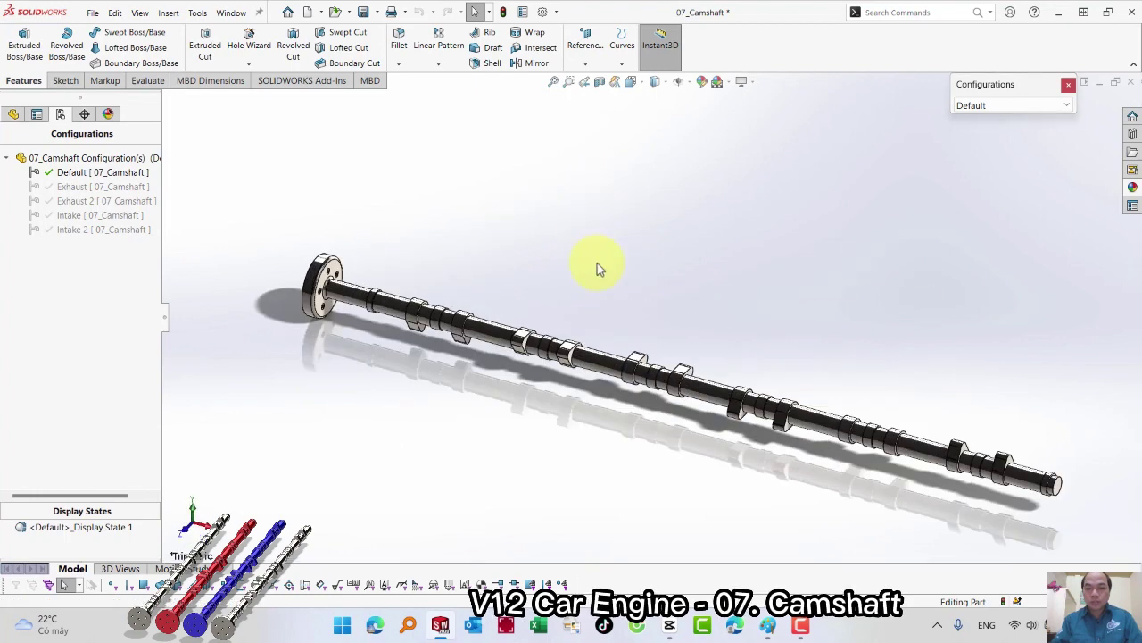
pyautogui.scroll(-2, 806, 500)
pyautogui.click(13, 115)
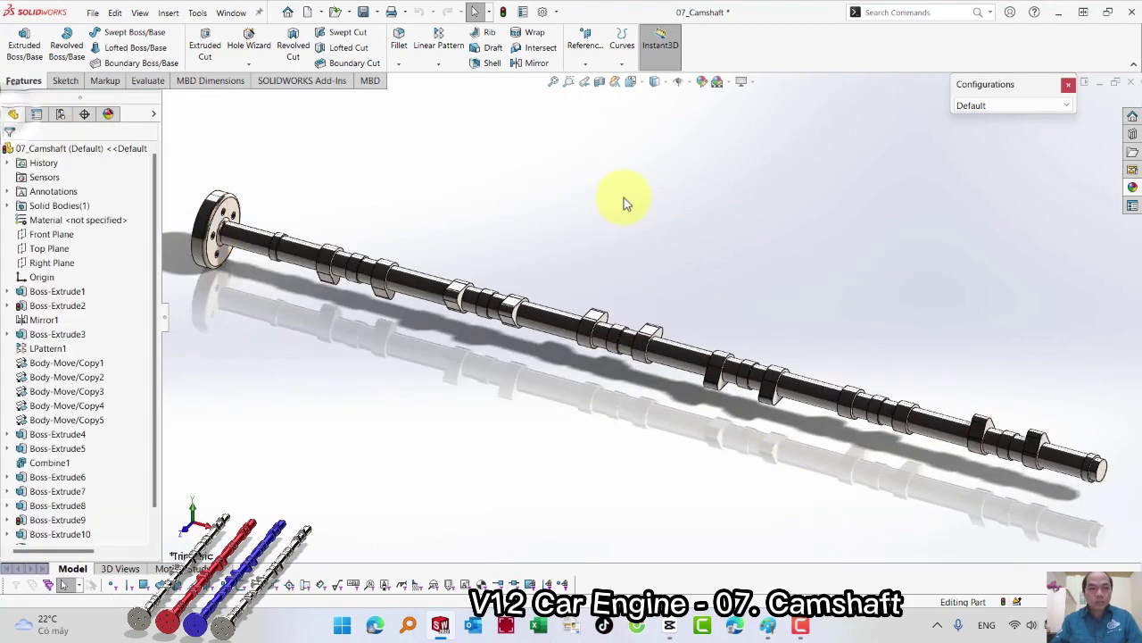